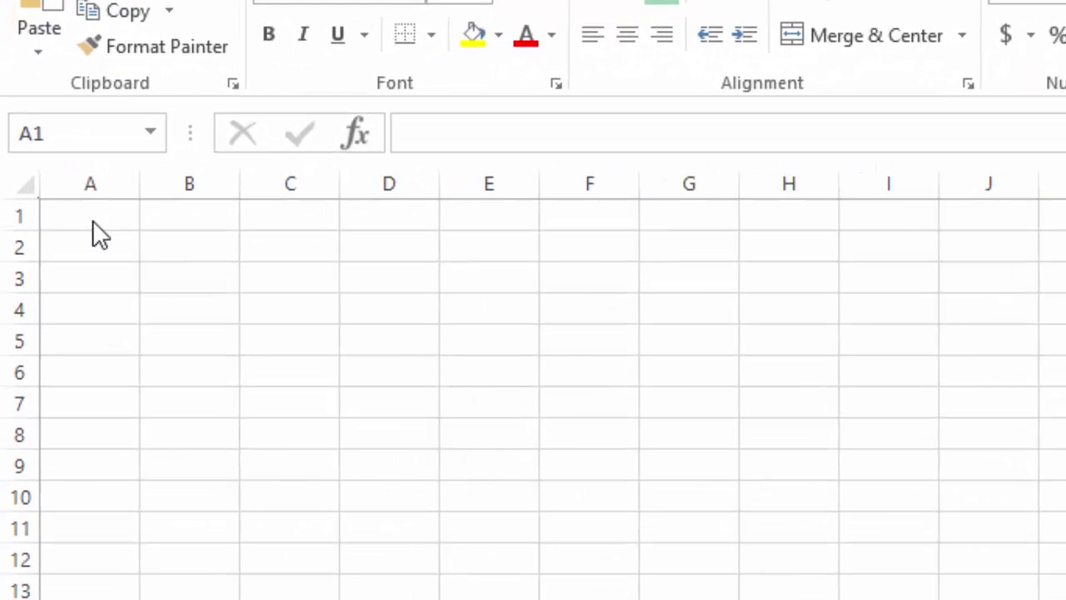
# Enter the header "Concentration" in cell A1 and widen column A to fit it.
pyautogui.click(33, 123)
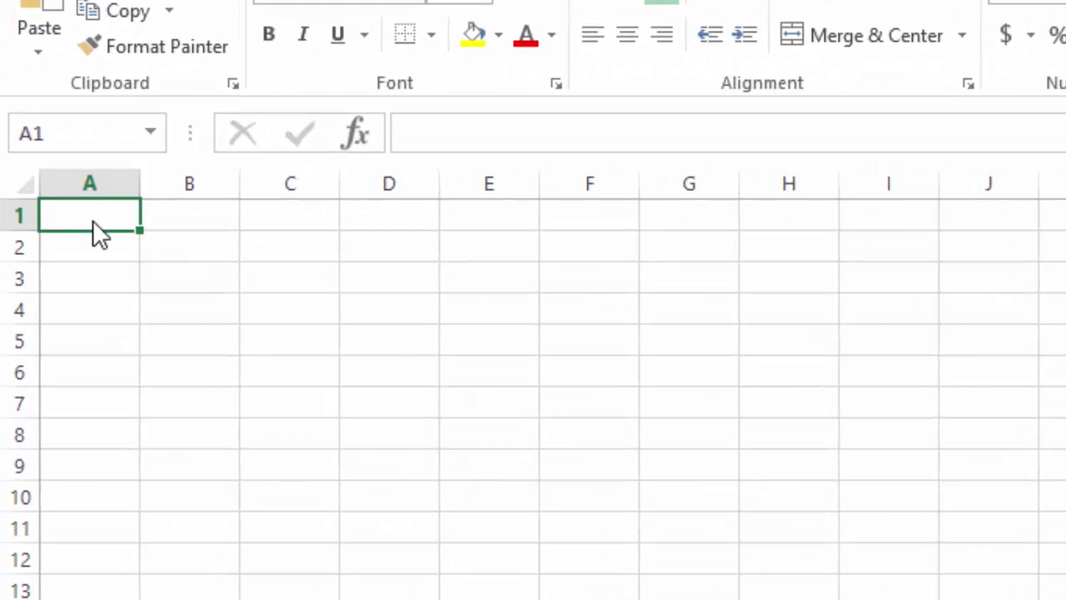
pyautogui.write('Co')
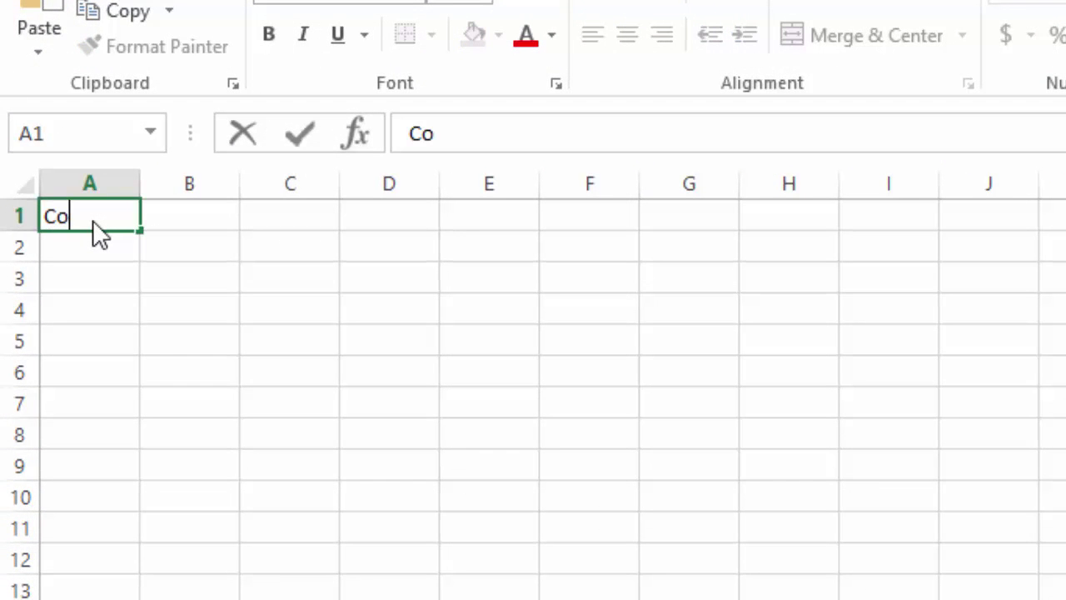
pyautogui.write('ncetra')
pyautogui.press('BackSpace')
pyautogui.press('BackSpace')
pyautogui.write('traion')
pyautogui.press('BackSpace')
pyautogui.press('BackSpace')
pyautogui.press('BackSpace')
pyautogui.write('tion')
pyautogui.press('Return')
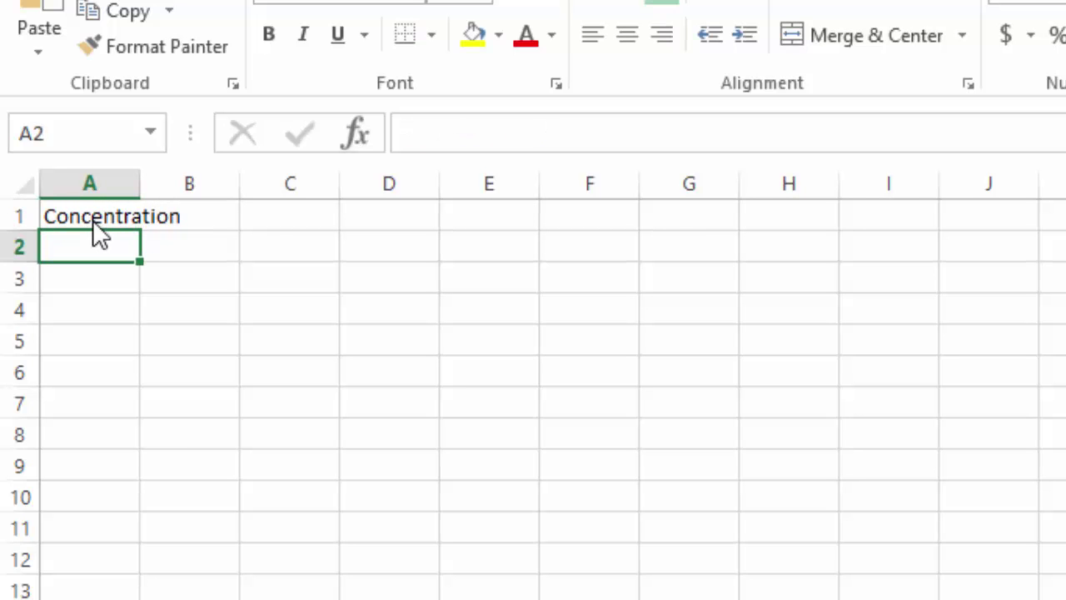
pyautogui.moveTo(138, 186); pyautogui.dragTo(196, 185)
# Enter the header "Absorbance" in cell B1 and widen column B to fit it.
pyautogui.click(277, 221)
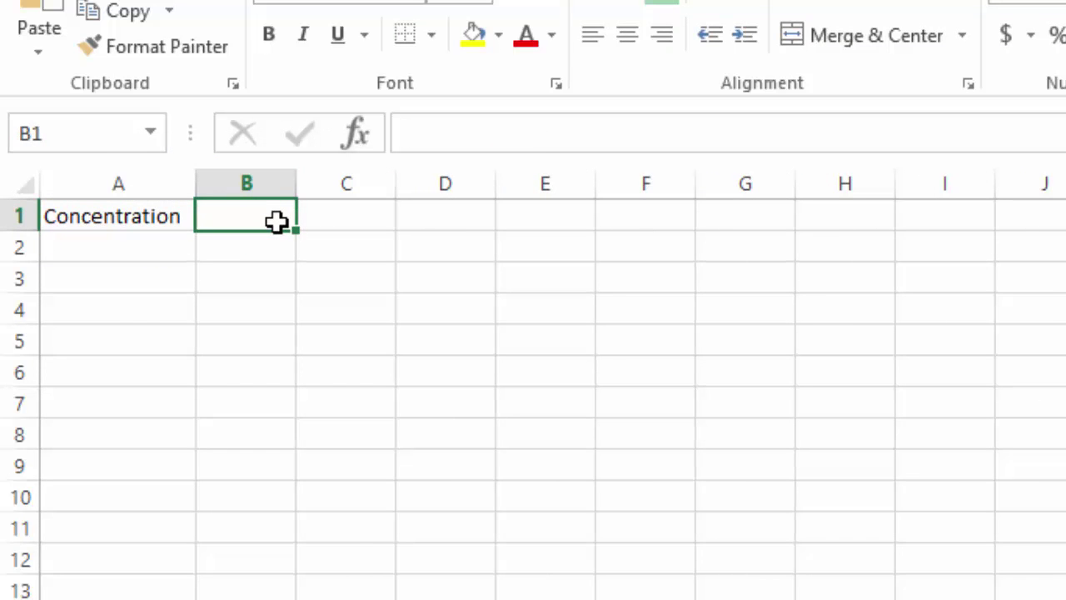
pyautogui.write('Absorbance')
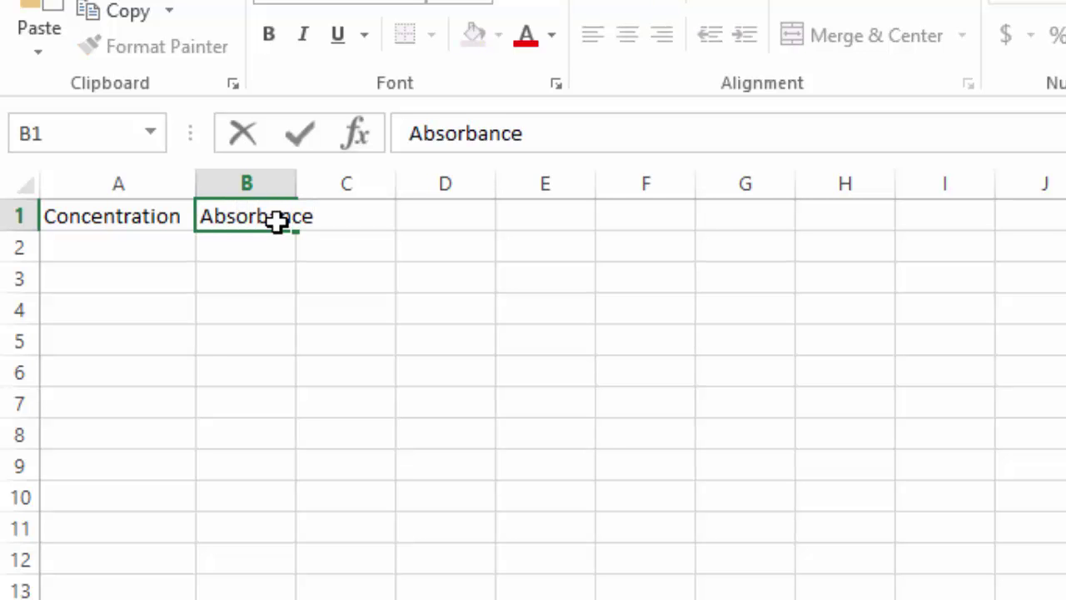
pyautogui.press('Return')
pyautogui.moveTo(298, 186); pyautogui.dragTo(326, 189)
# Enter the concentrations 0.013, 0.023, 0.034 and 0.046 in cells A2 through A5.
pyautogui.click(164, 250)
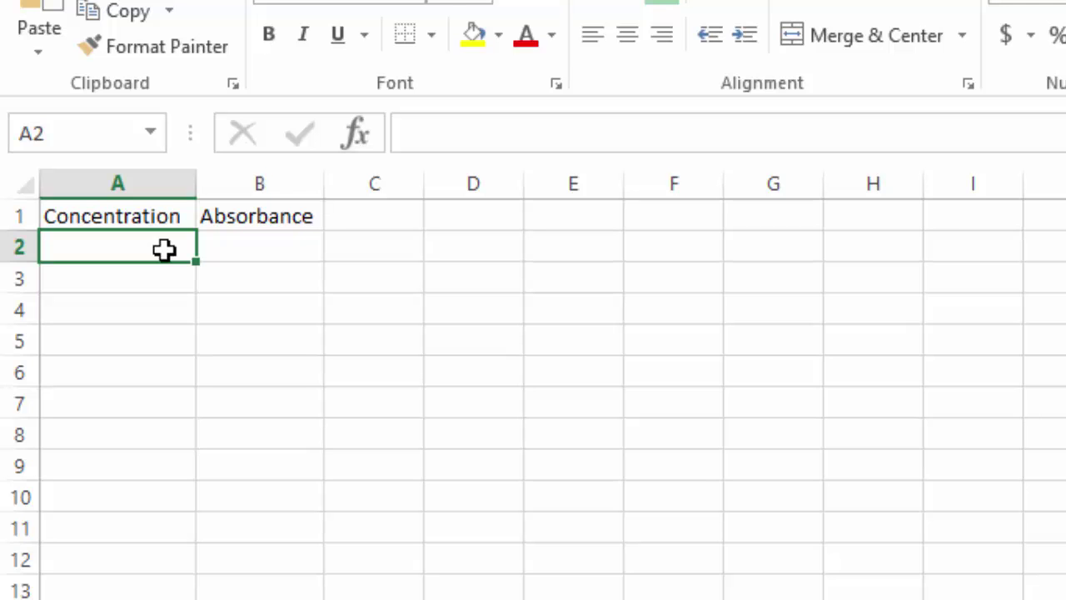
pyautogui.write('0.')
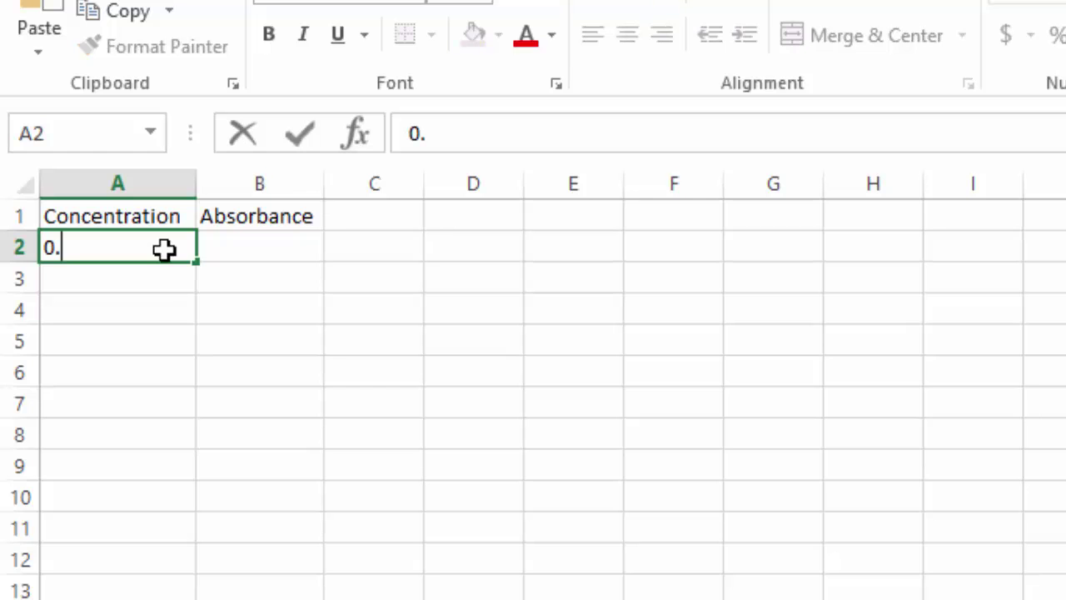
pyautogui.write('013')
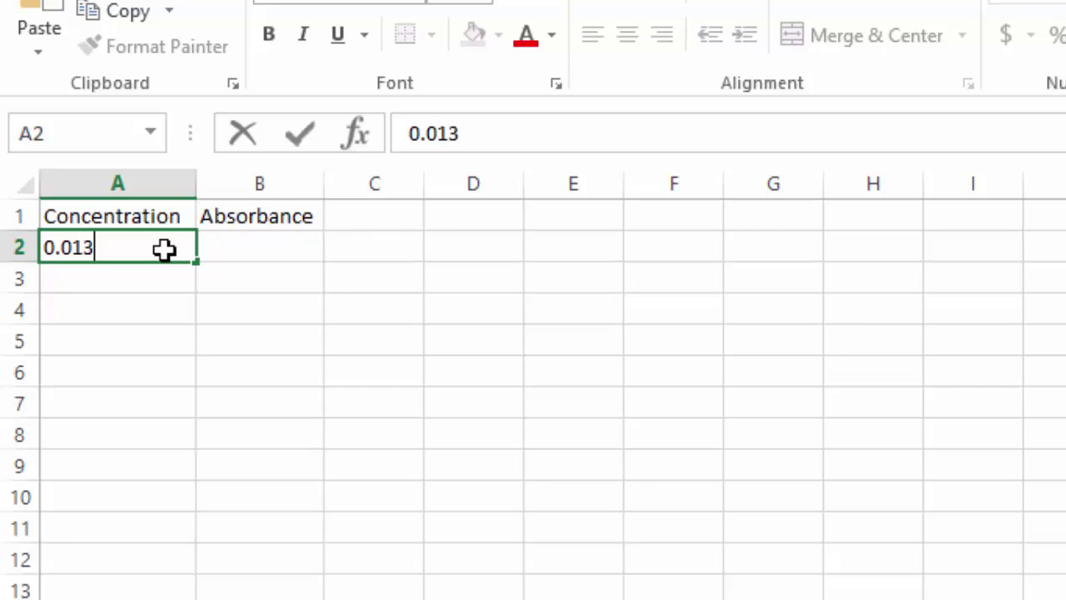
pyautogui.press('Return')
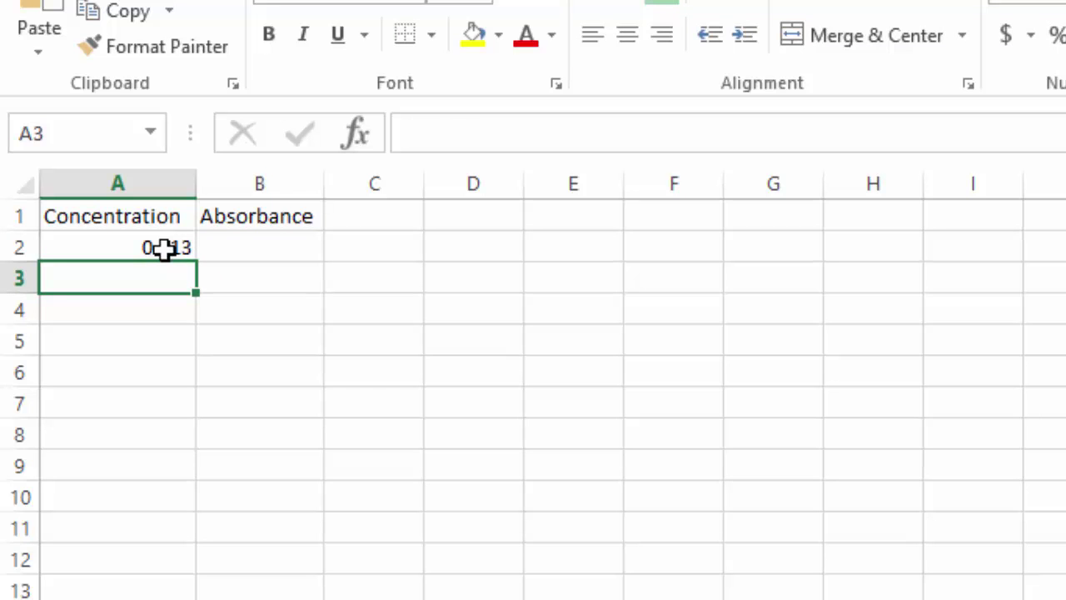
pyautogui.write('0.023')
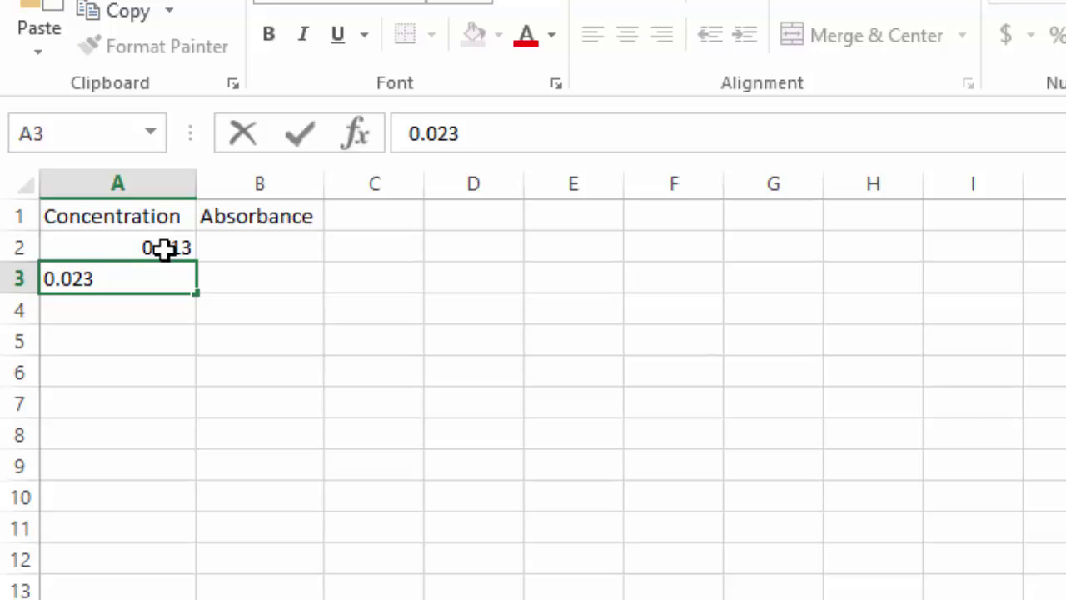
pyautogui.press('Return')
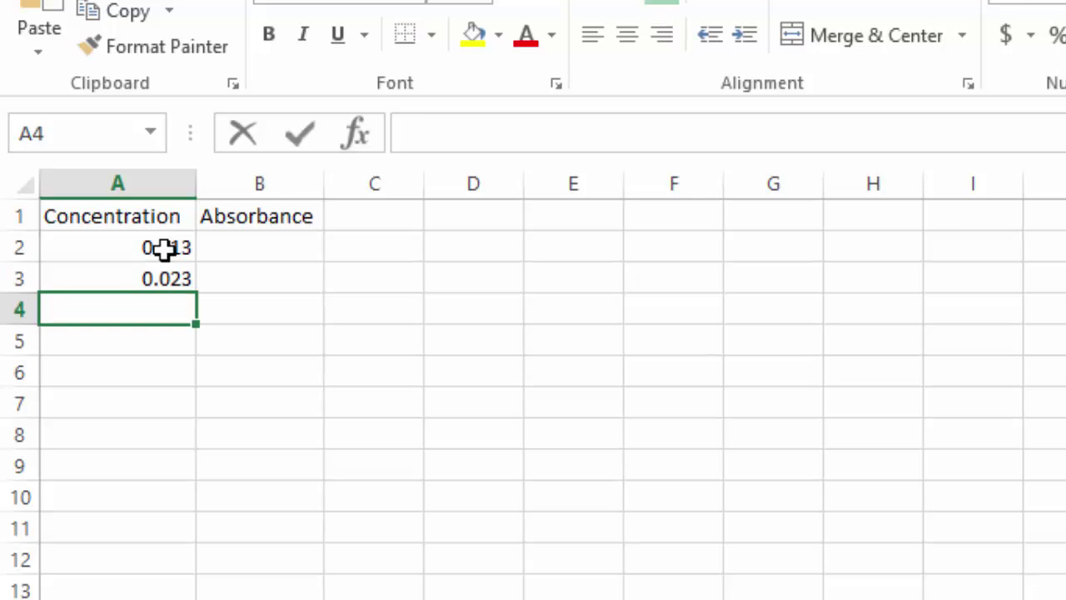
pyautogui.write('0.034')
pyautogui.press('Return')
pyautogui.write('0.046')
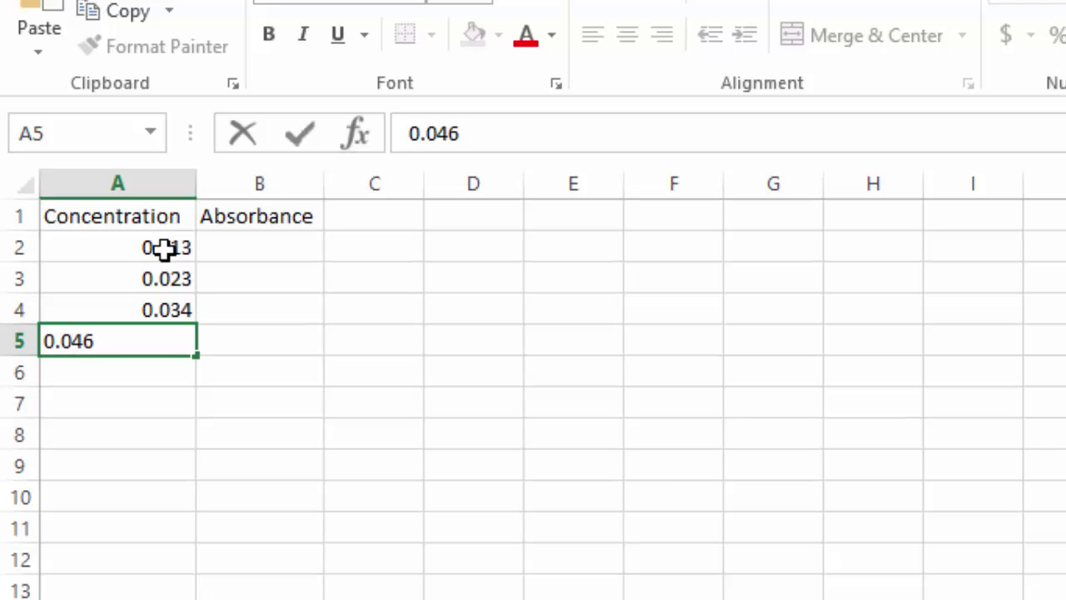
pyautogui.press('Return')
# Enter the concentrations 0.057, 0.069 and 0.08 in cells A6 through A8.
pyautogui.write('0.057')
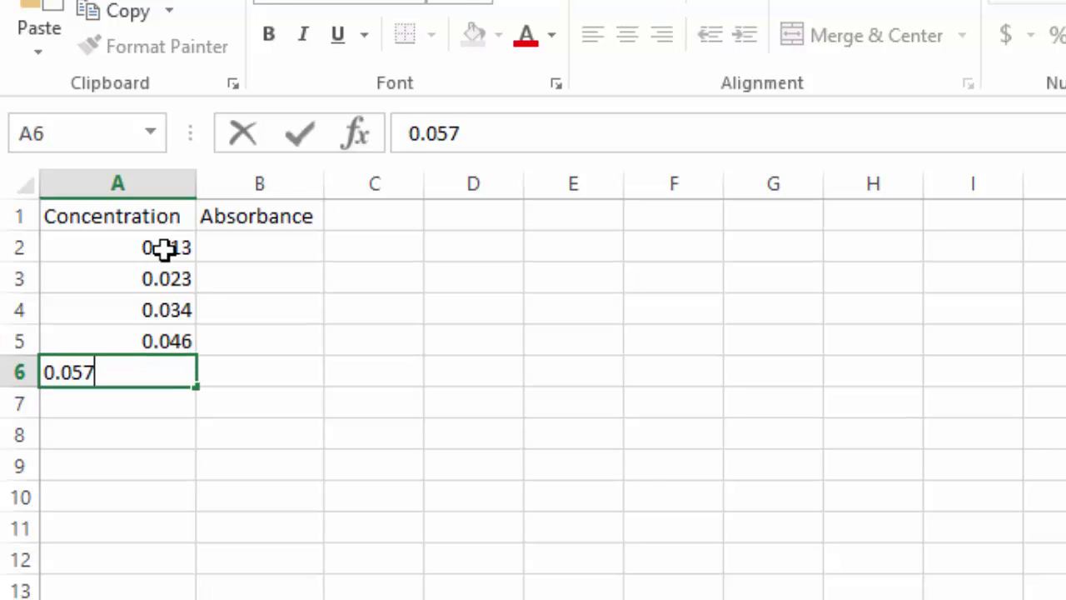
pyautogui.press('Return')
pyautogui.write('0.0')
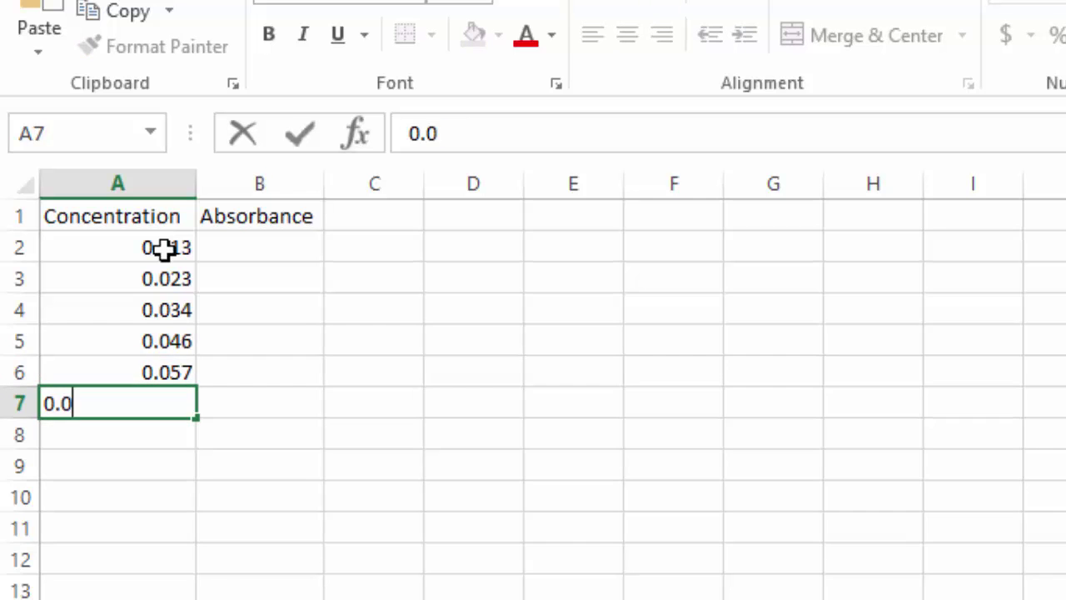
pyautogui.write('69')
pyautogui.press('Return')
pyautogui.write('0.0')
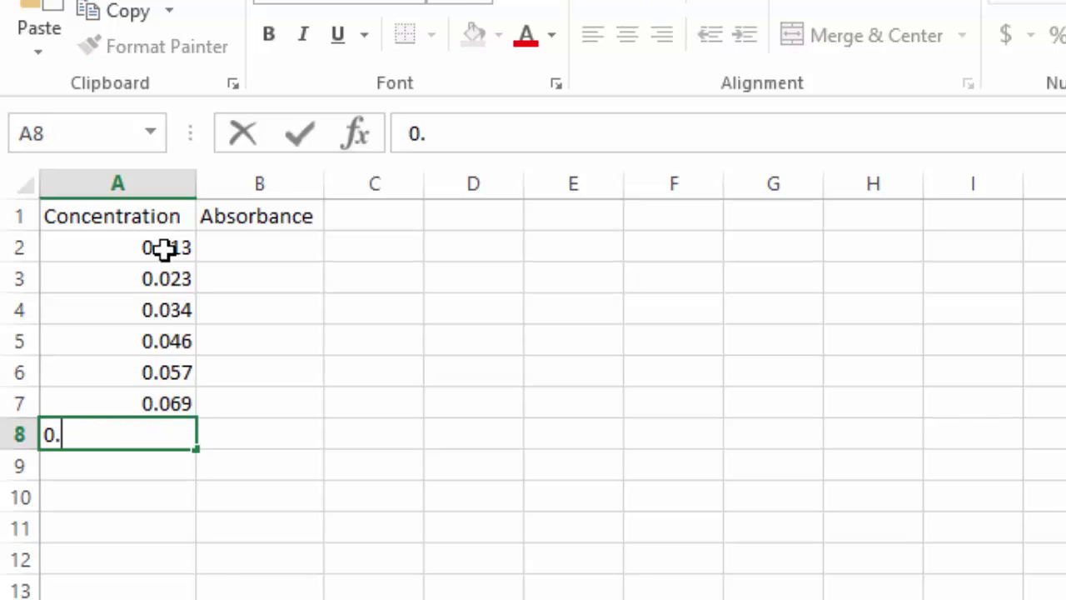
pyautogui.write('8')
pyautogui.press('Tab')
# Enter the absorbance values 0.185, 0.315 and 0.447 in cells B2 through B4.
pyautogui.press('Up')
pyautogui.press('Up')
pyautogui.press('Up')
pyautogui.press('Up')
pyautogui.press('Up')
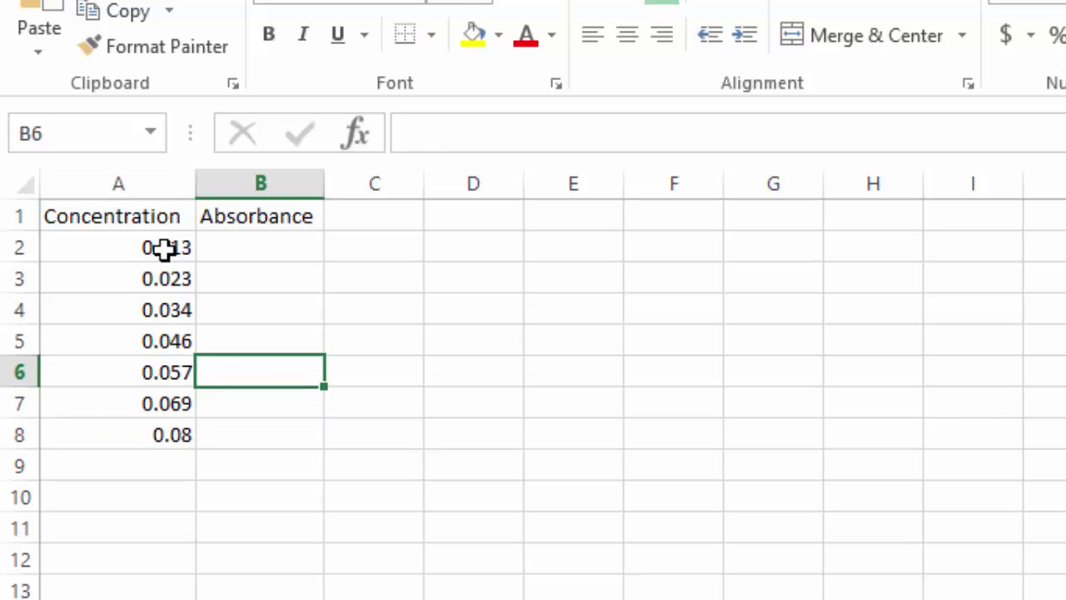
pyautogui.press('Up')
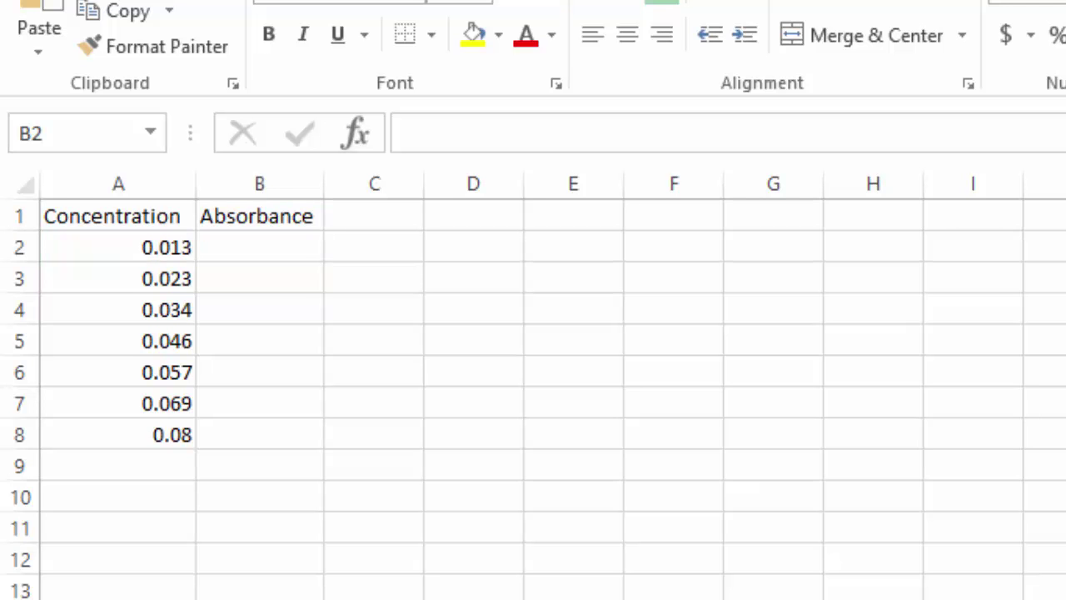
pyautogui.click(287, 234)
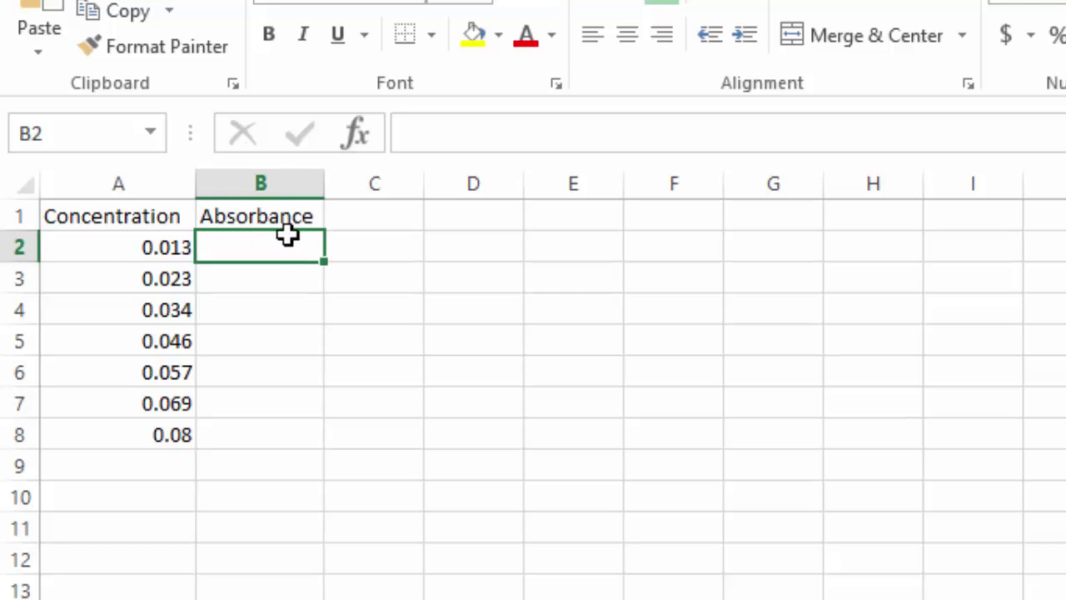
pyautogui.write('0.185')
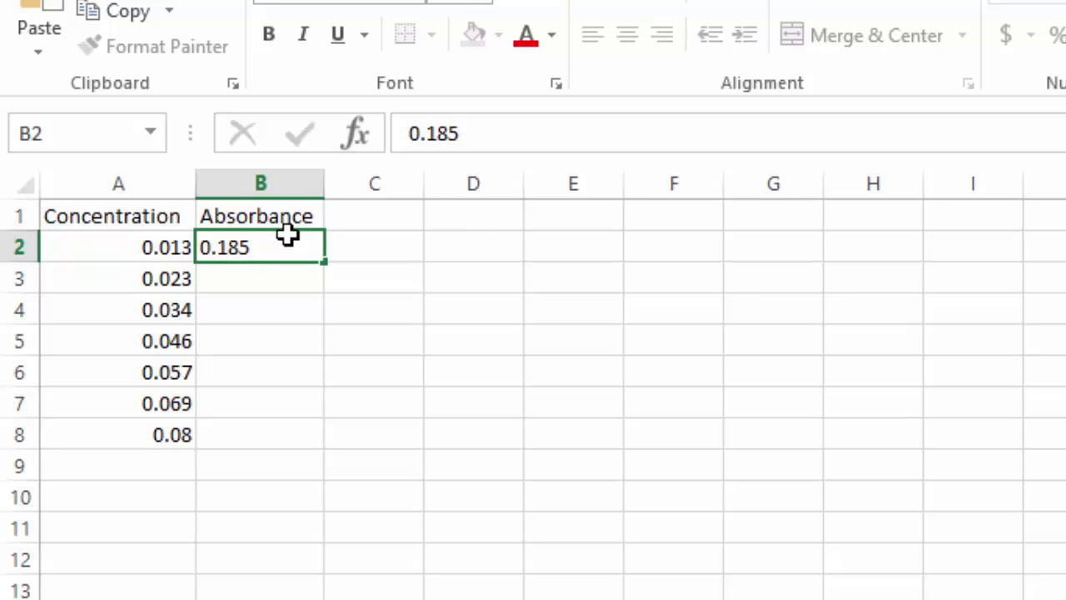
pyautogui.press('Return')
pyautogui.write('0.315')
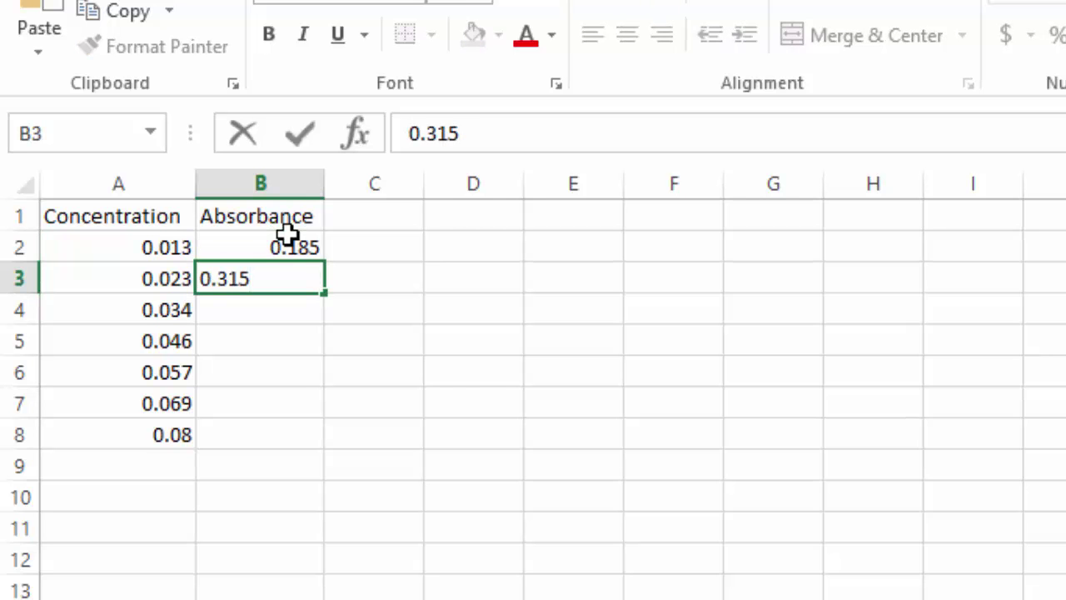
pyautogui.press('Return')
pyautogui.write('0.447')
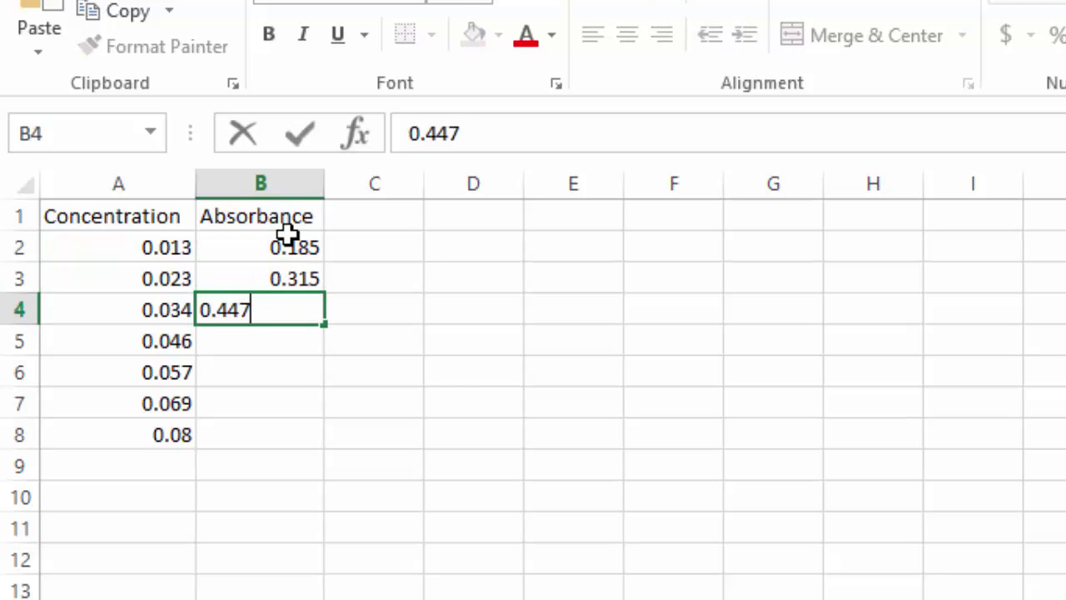
pyautogui.press('Return')
# Enter the absorbance values 0.63, 0.788, 0.95 and 1.121 in cells B5 through B8.
pyautogui.write('0.63')
pyautogui.press('Return')
pyautogui.write('0.788')
pyautogui.press('Return')
pyautogui.write('0.95')
pyautogui.press('Return')
pyautogui.write('1.121')
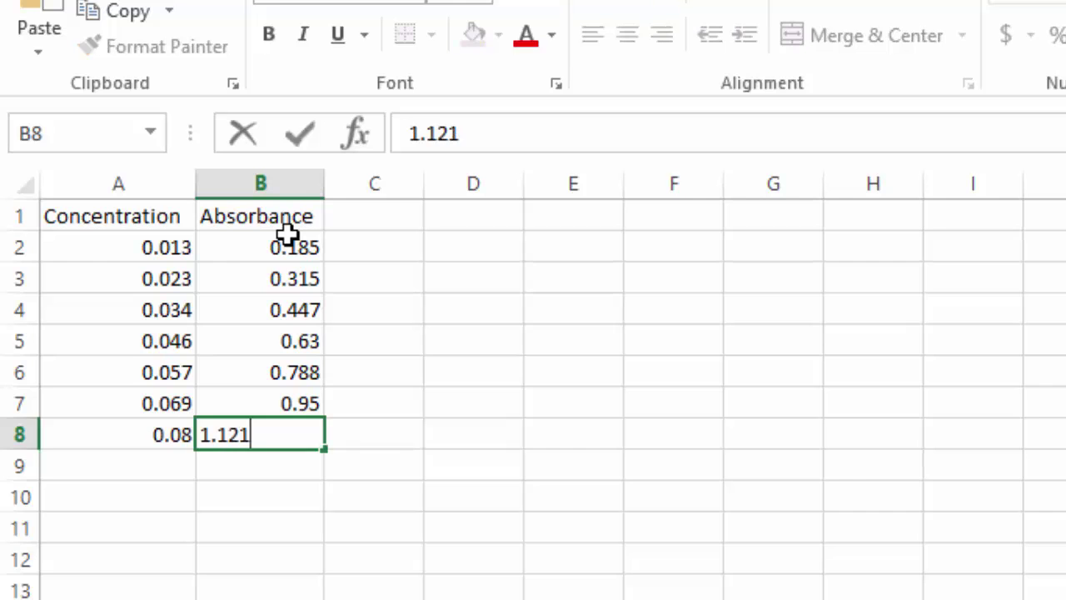
pyautogui.press('Return')
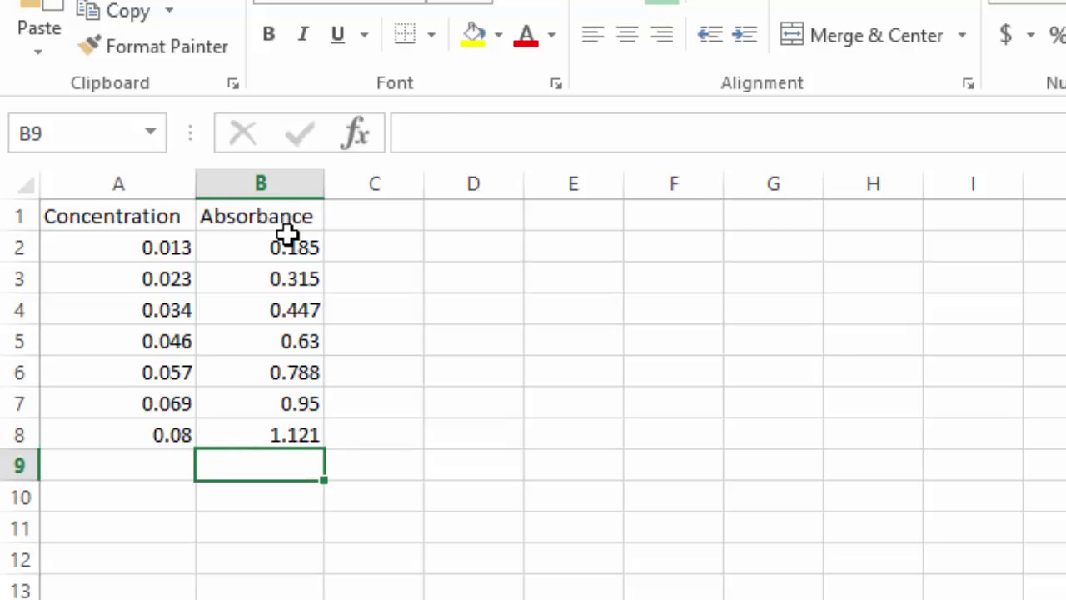
# Insert a markers-only Scatter chart from the data in columns A and B.
pyautogui.moveTo(138, 183); pyautogui.dragTo(250, 185)
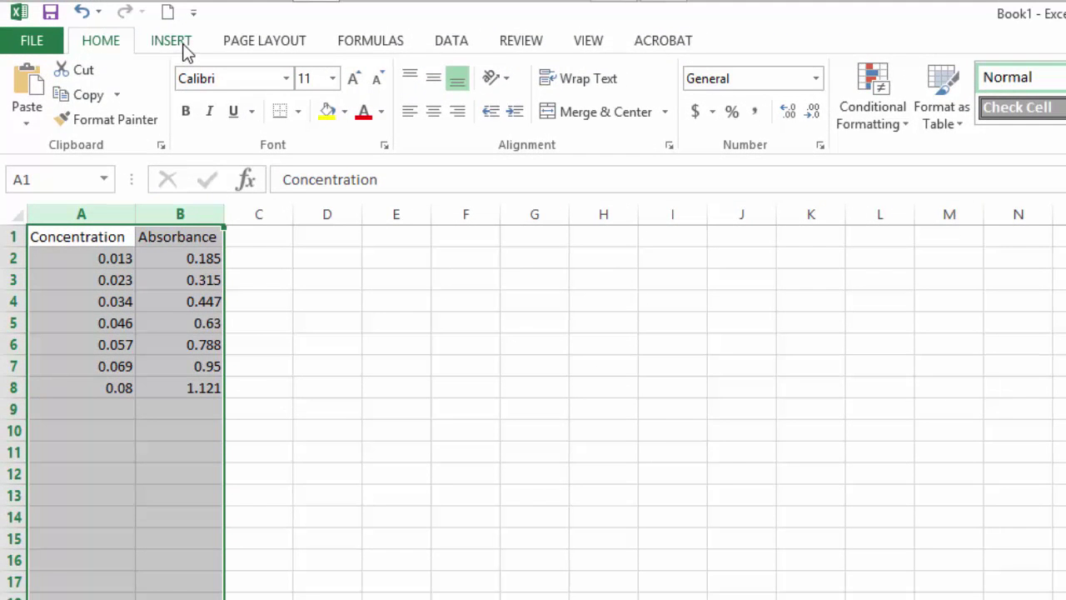
pyautogui.click(184, 50)
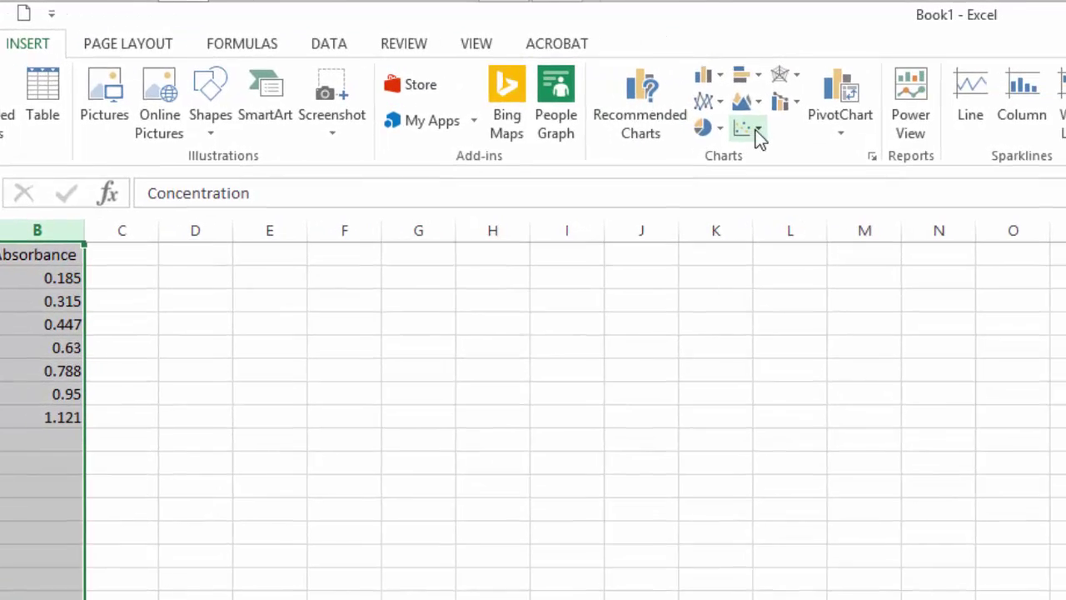
pyautogui.click(756, 131)
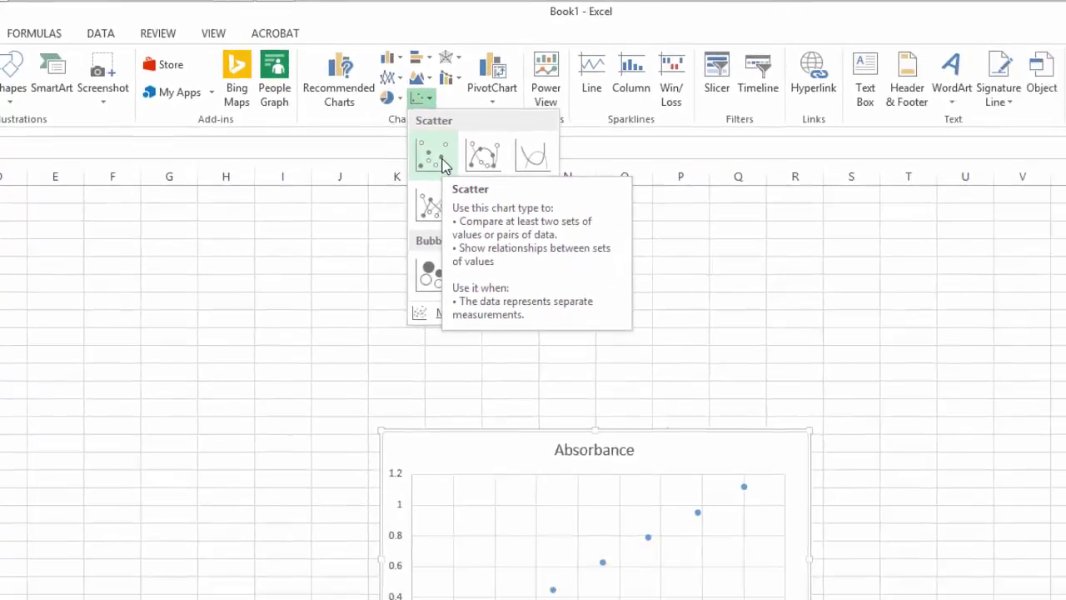
pyautogui.click(329, 123)
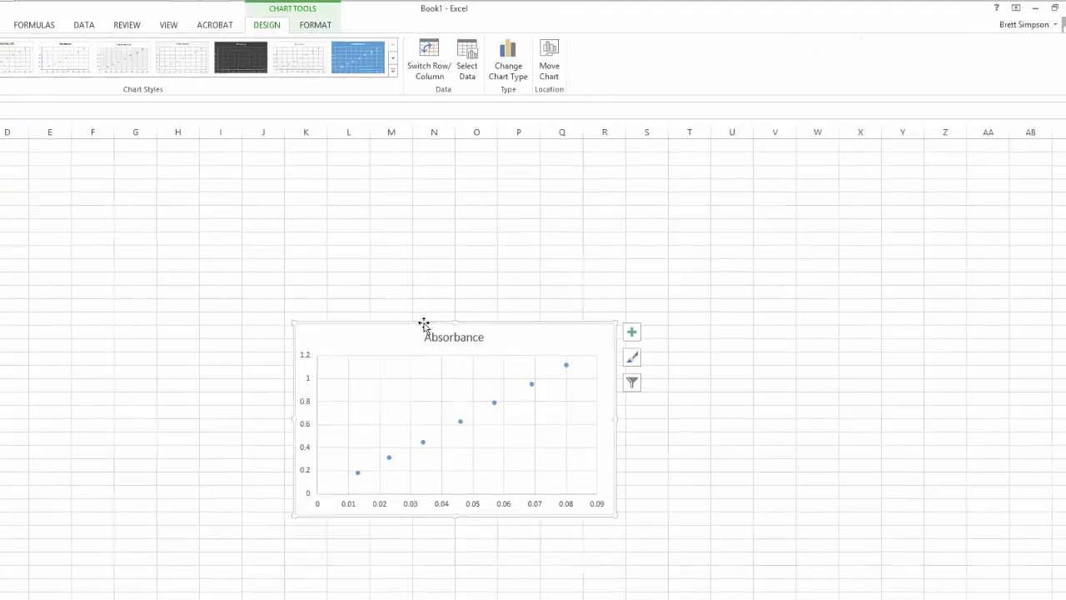
# Move the scatter chart next to the data table, starting around column E.
pyautogui.moveTo(412, 325); pyautogui.dragTo(283, 285)
pyautogui.moveTo(462, 325); pyautogui.dragTo(268, 218)
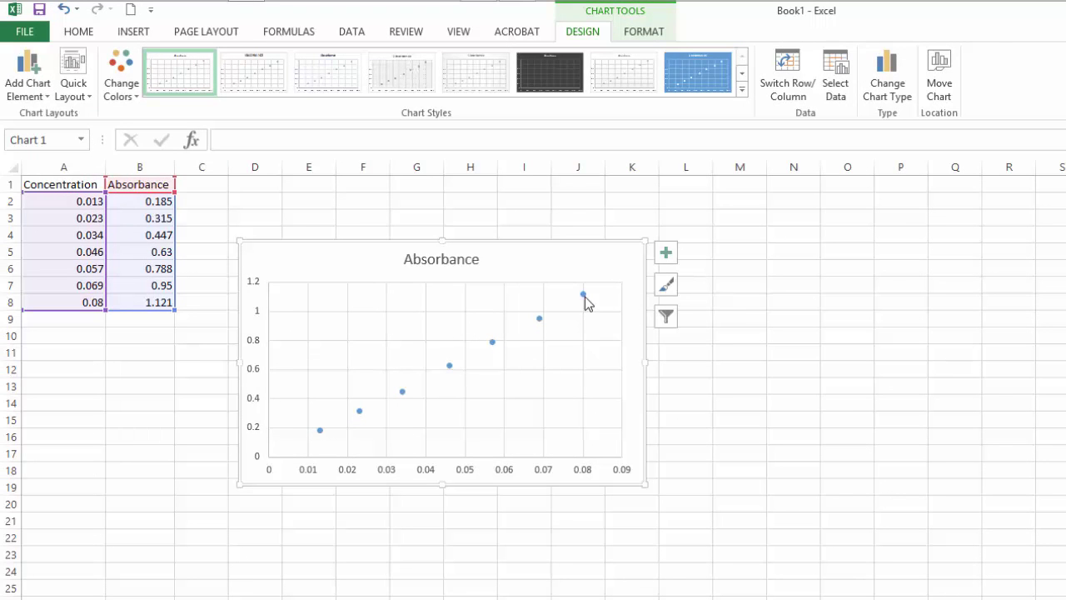
pyautogui.moveTo(584, 296)
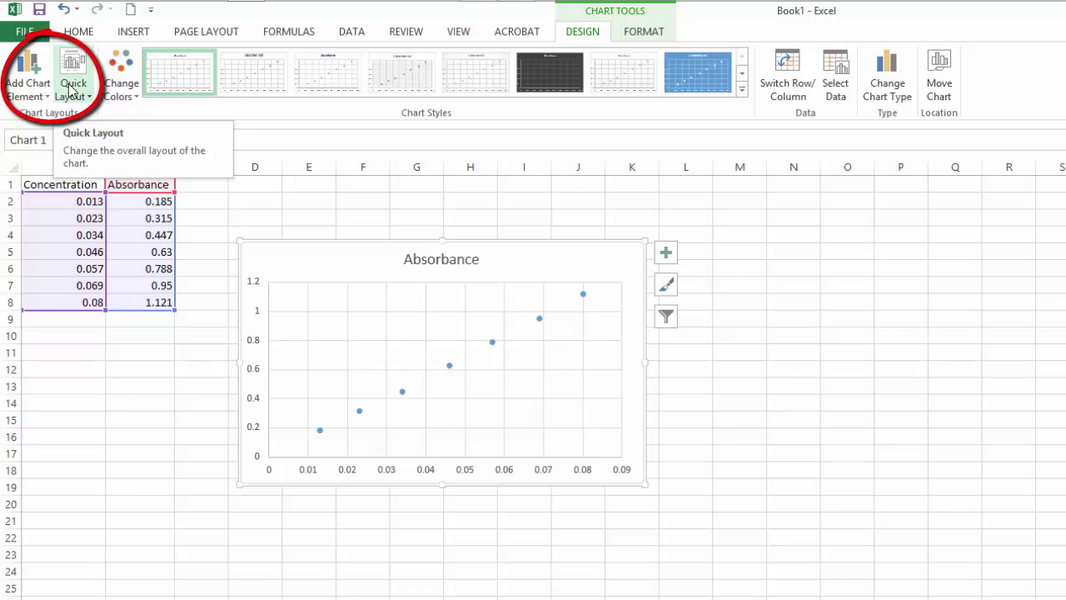
# Add primary horizontal and primary vertical axis titles to the scatter chart.
pyautogui.click(33, 90)
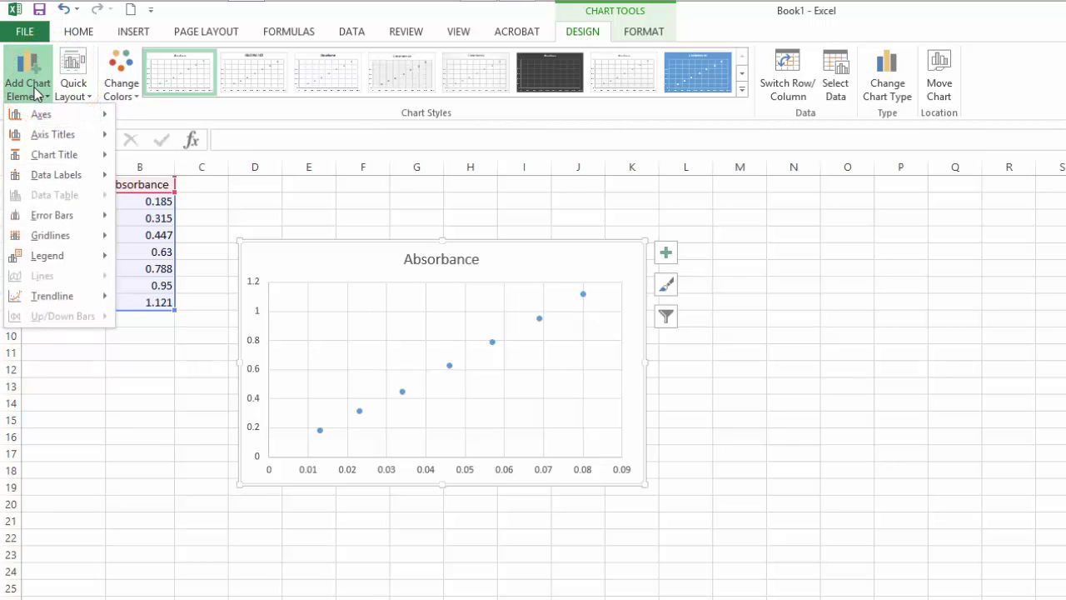
pyautogui.moveTo(48, 140)
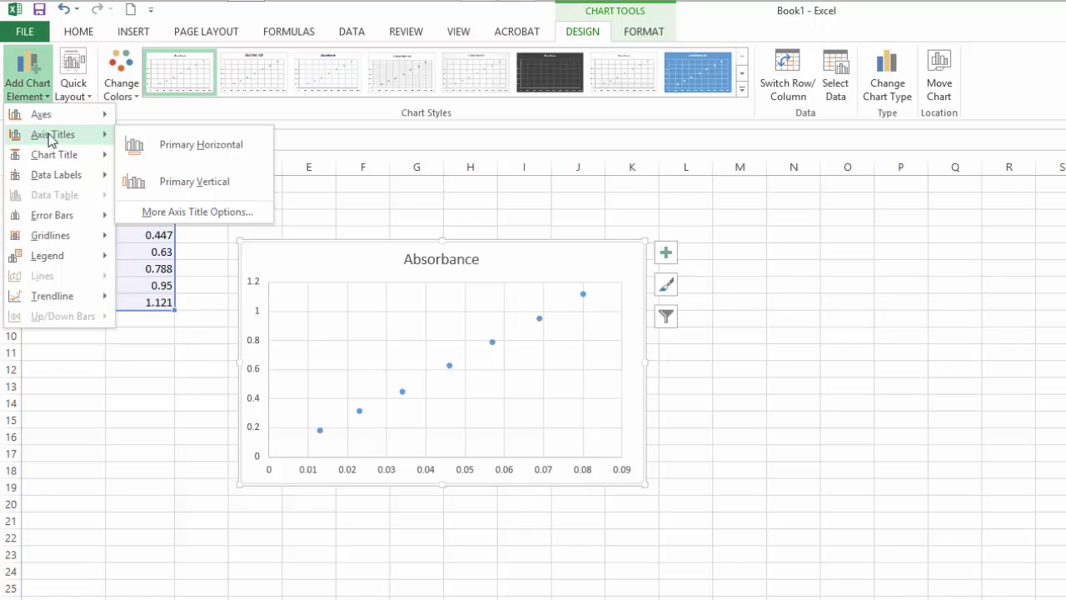
pyautogui.click(197, 144)
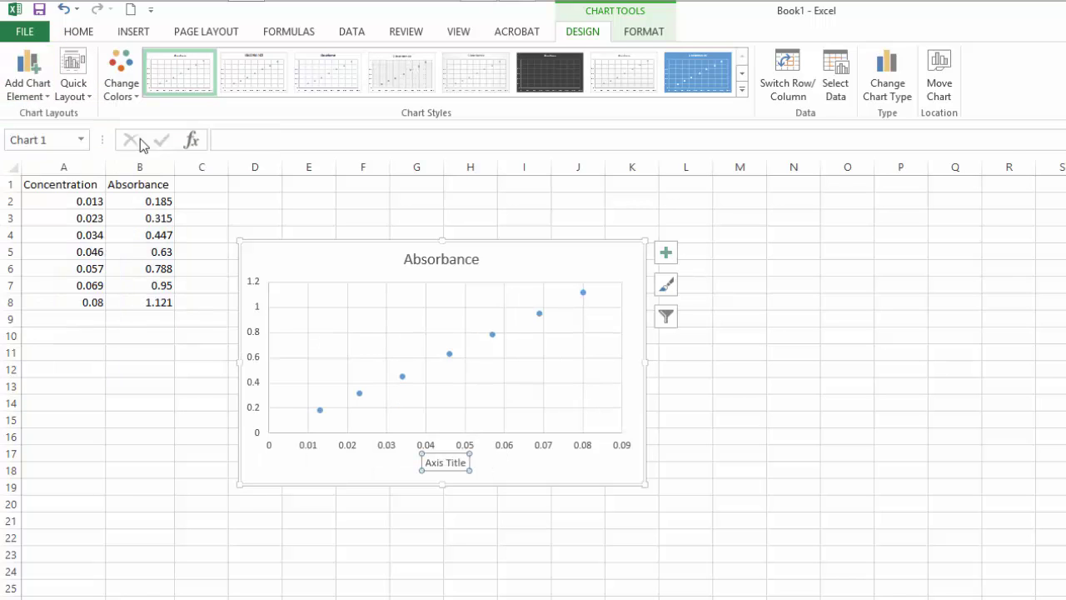
pyautogui.click(25, 97)
pyautogui.moveTo(60, 135)
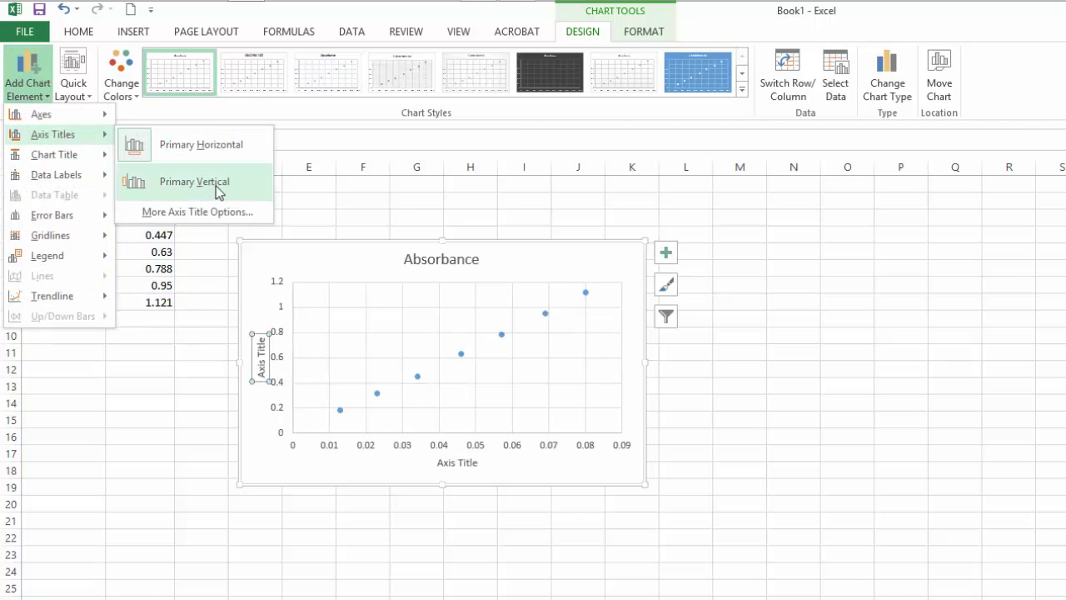
pyautogui.click(216, 182)
# Change the chart's horizontal axis title to "Concentration CuSO4".
pyautogui.click(463, 463)
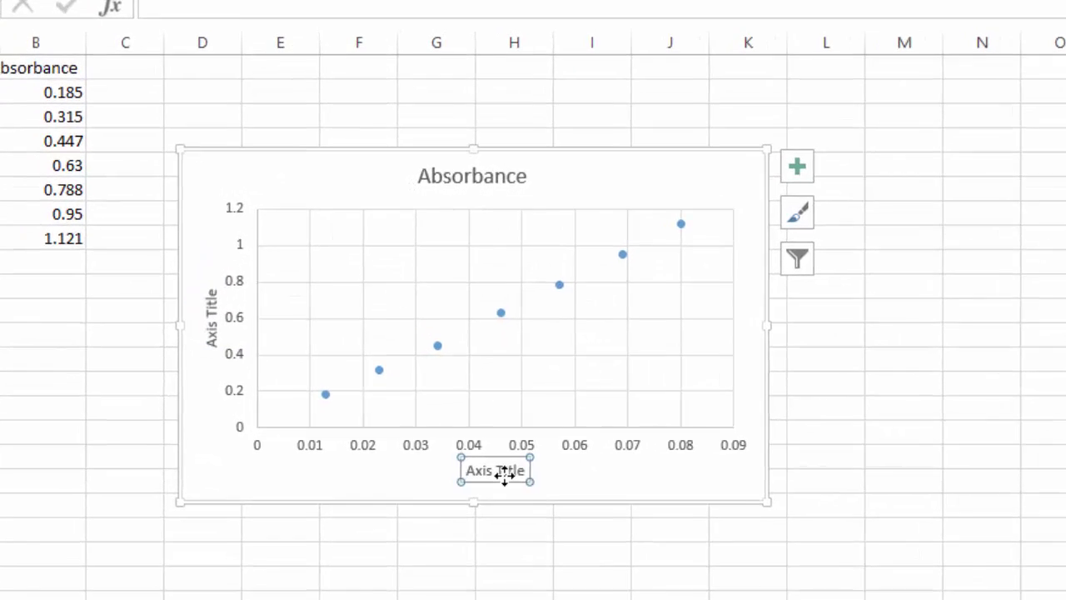
pyautogui.moveTo(525, 471); pyautogui.dragTo(368, 464)
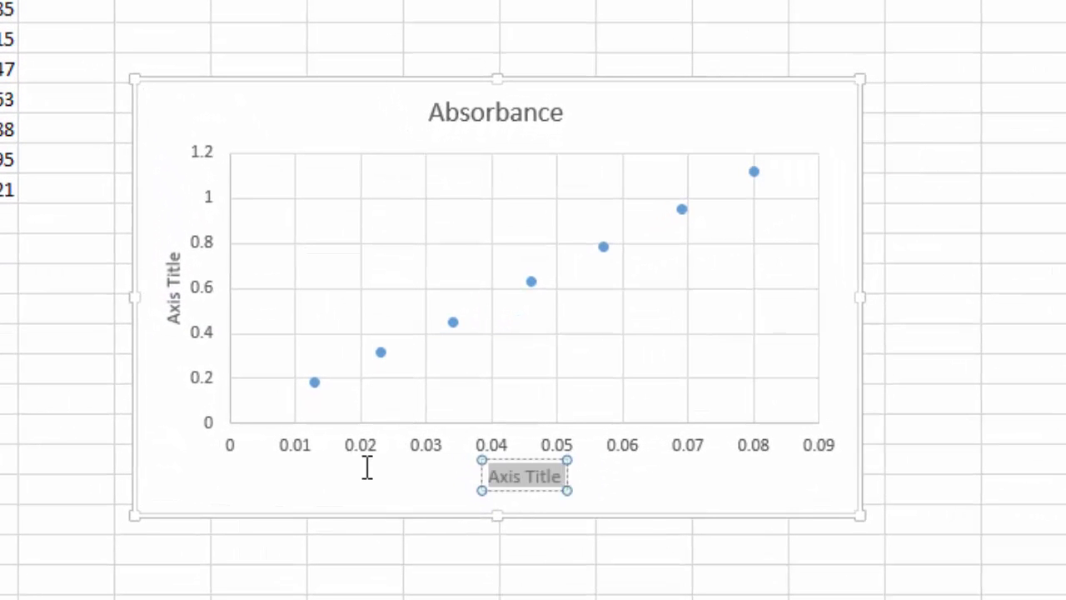
pyautogui.write('Concentration CuSo')
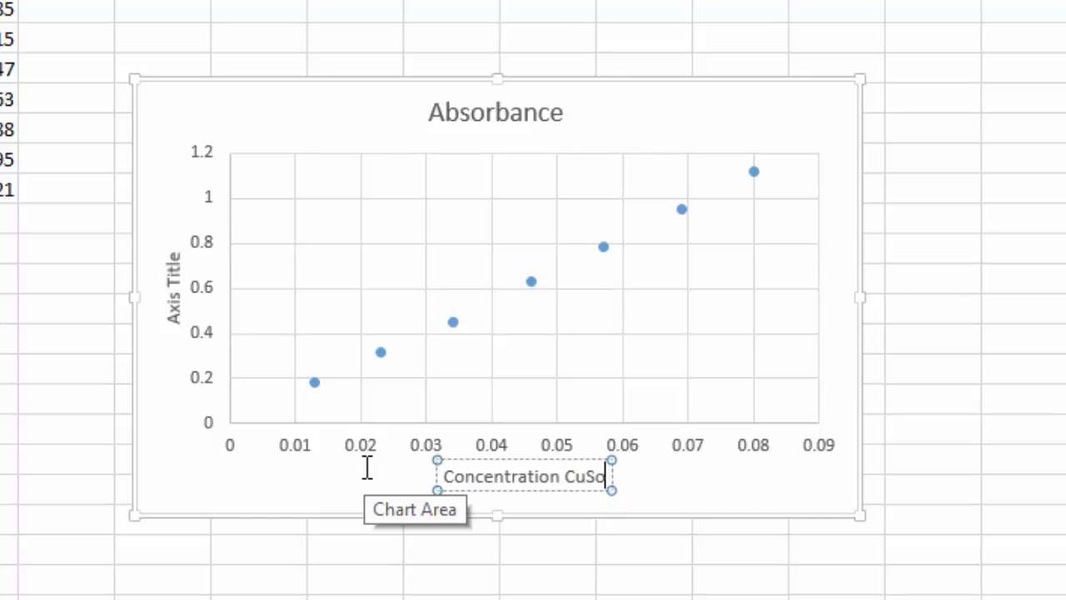
pyautogui.press('BackSpace')
pyautogui.write('O4')
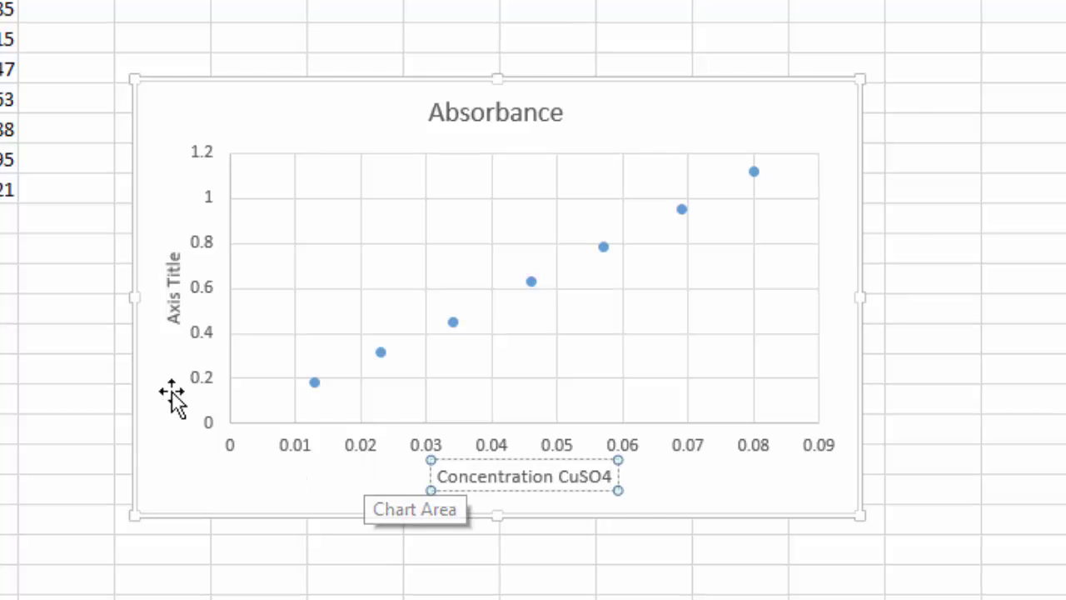
# Change the chart's vertical axis title to "Absorbance".
pyautogui.click(174, 300)
pyautogui.moveTo(176, 315); pyautogui.dragTo(178, 245)
pyautogui.write('A')
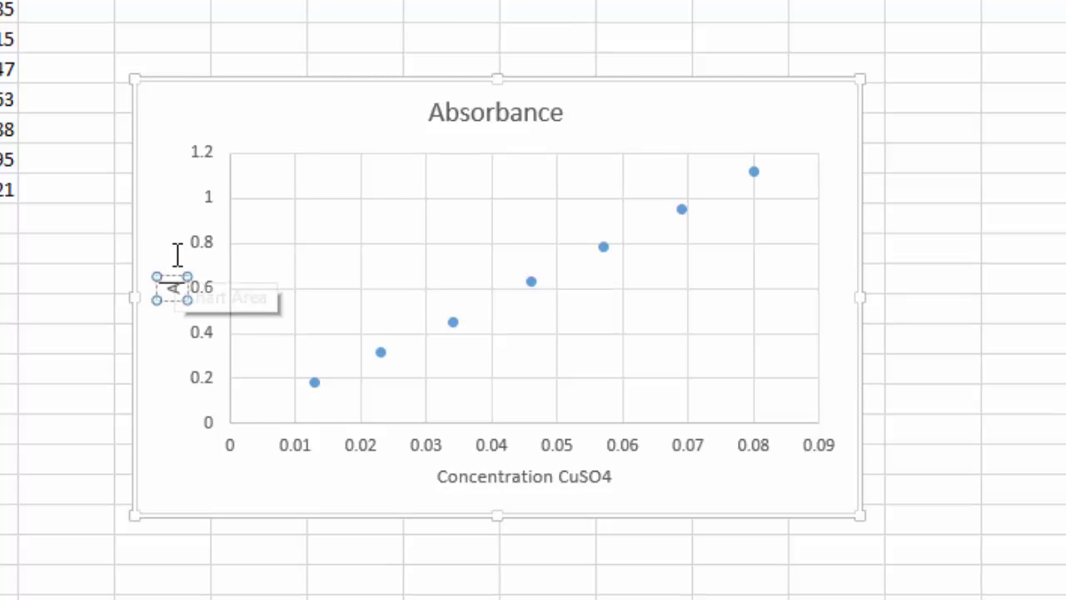
pyautogui.write('bsorbance')
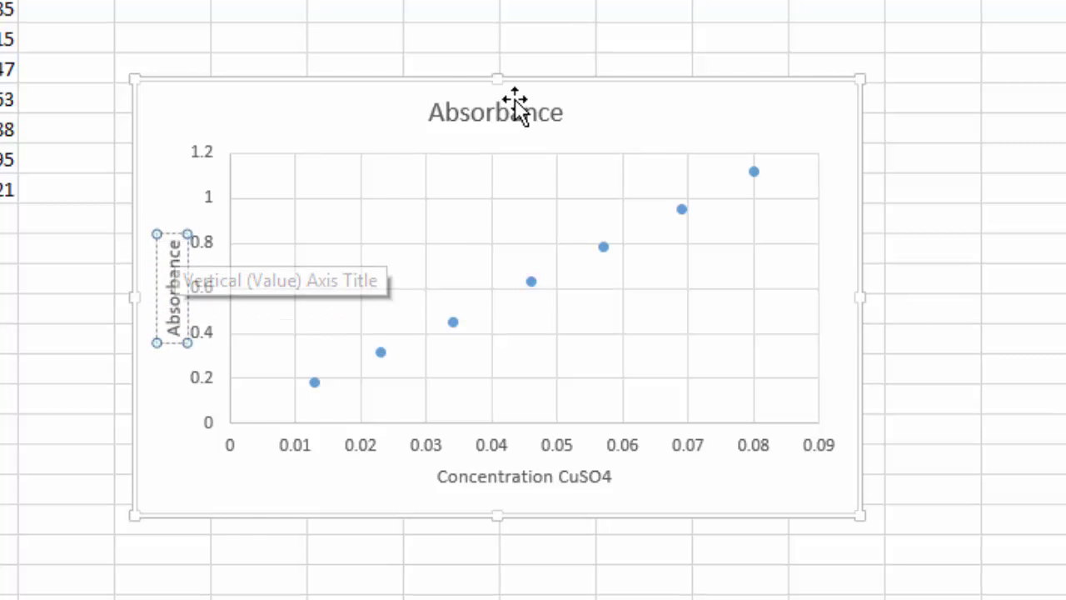
# Replace the chart title with "Calibtration Curve for CuSO4".
pyautogui.click(460, 117)
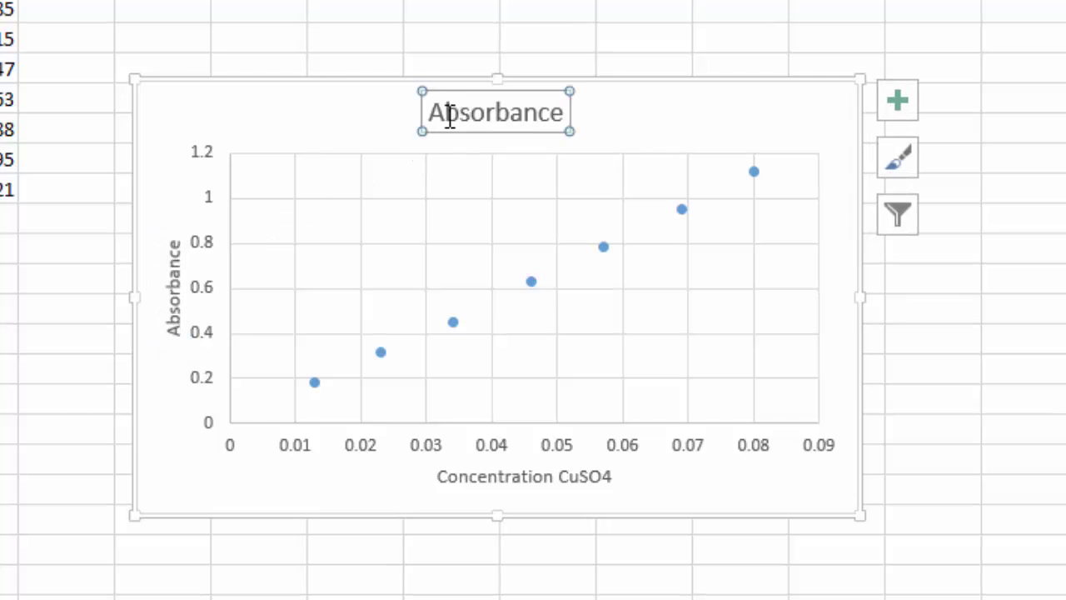
pyautogui.moveTo(430, 111); pyautogui.dragTo(577, 114)
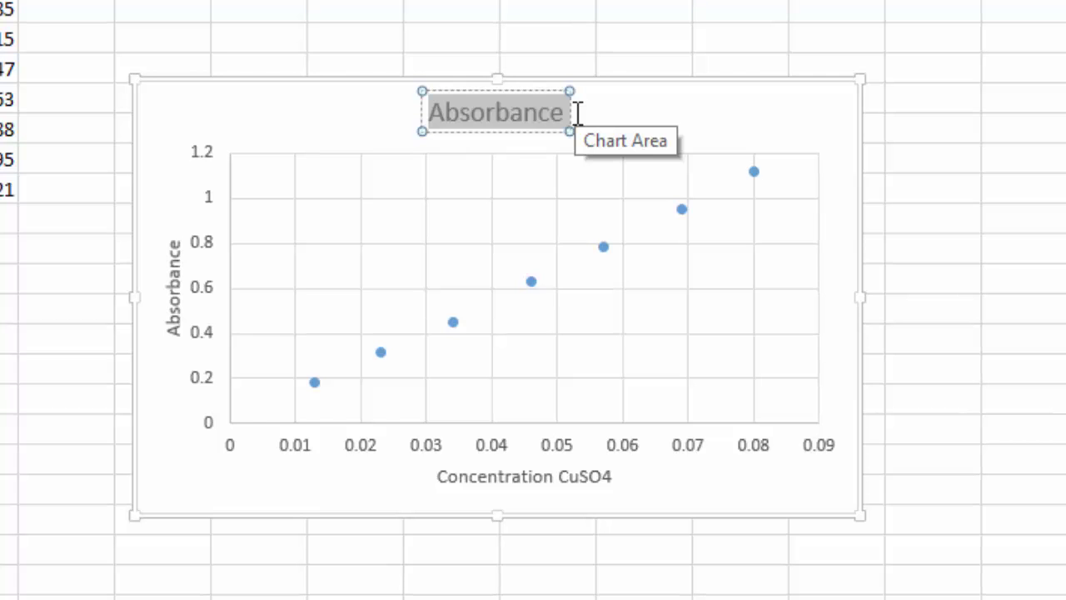
pyautogui.write('Calibtration C')
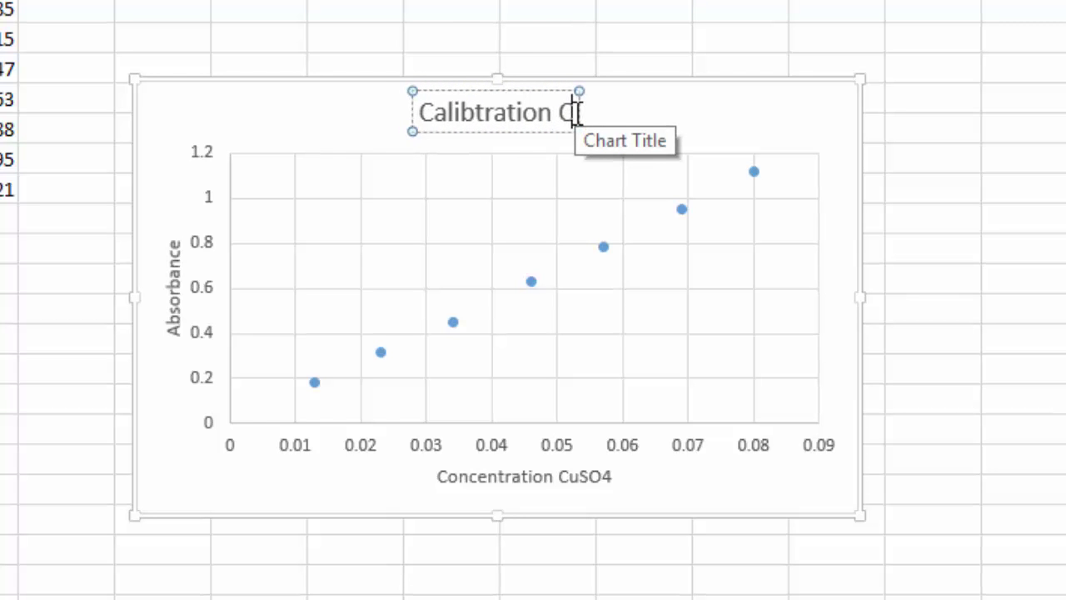
pyautogui.write('urve for CuSO')
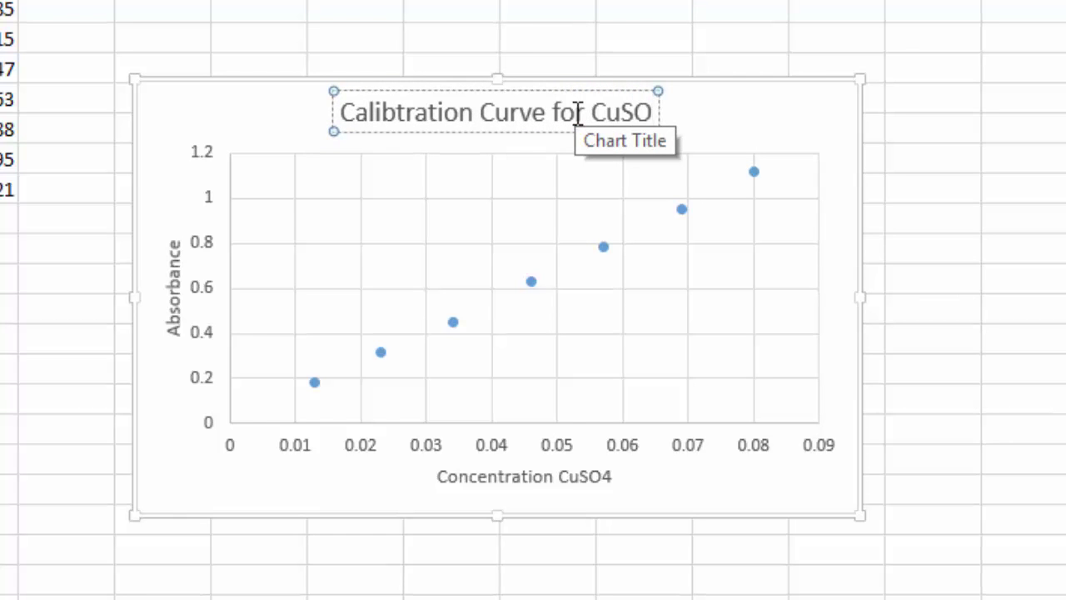
pyautogui.write('4')
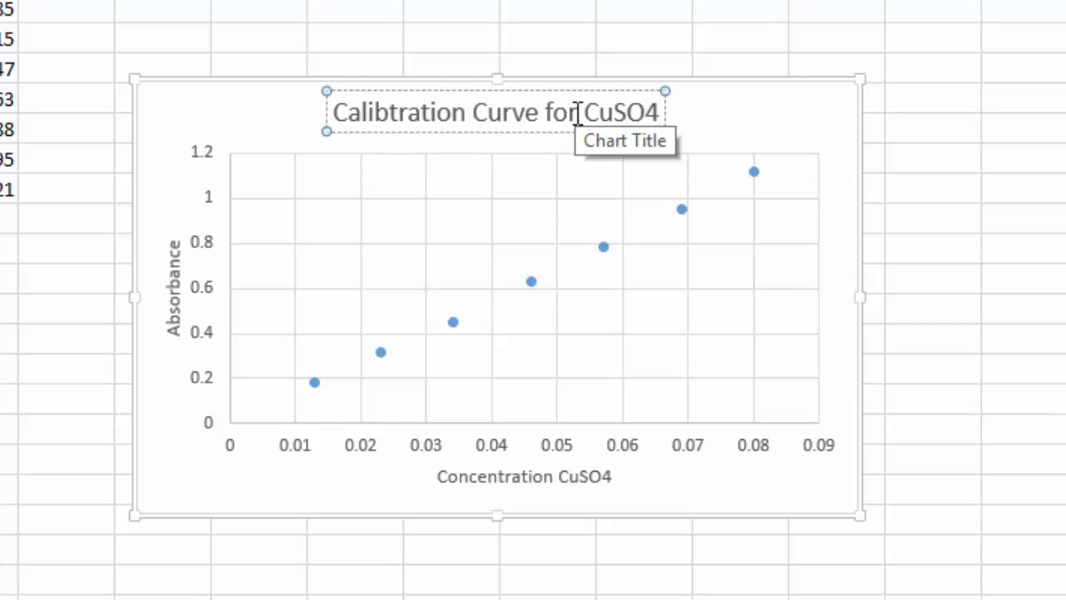
pyautogui.click(827, 122)
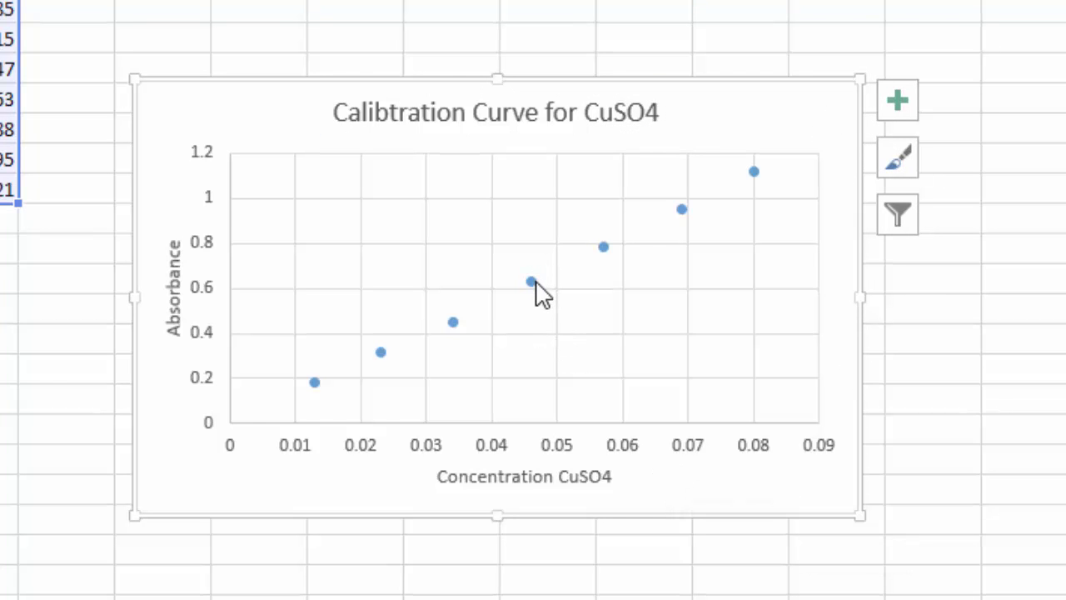
# Add a linear trendline to the Absorbance data series in the scatter chart.
pyautogui.moveTo(537, 291)
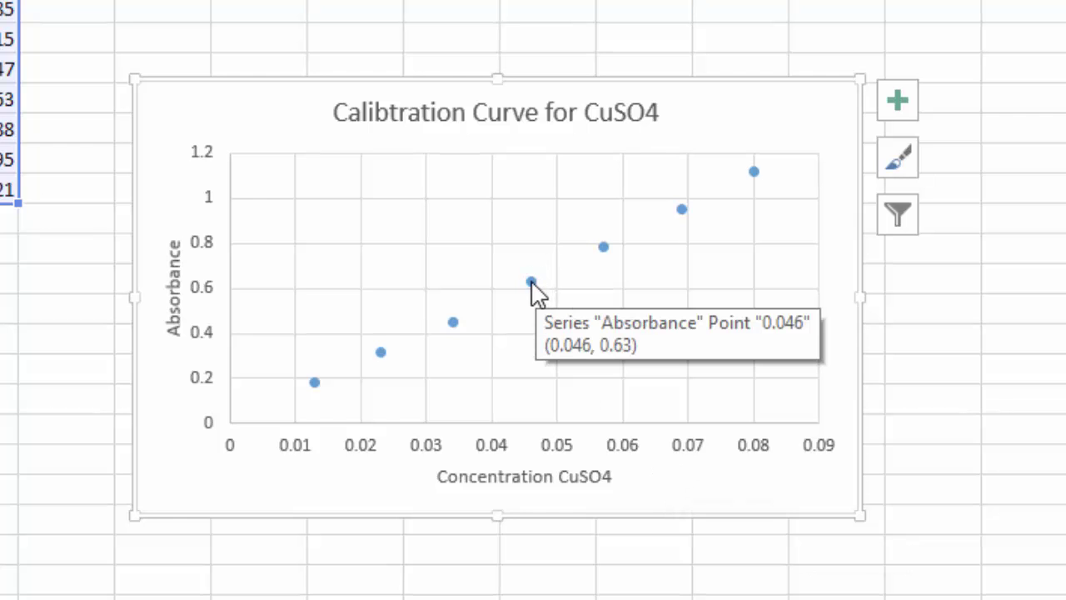
pyautogui.click(533, 290)
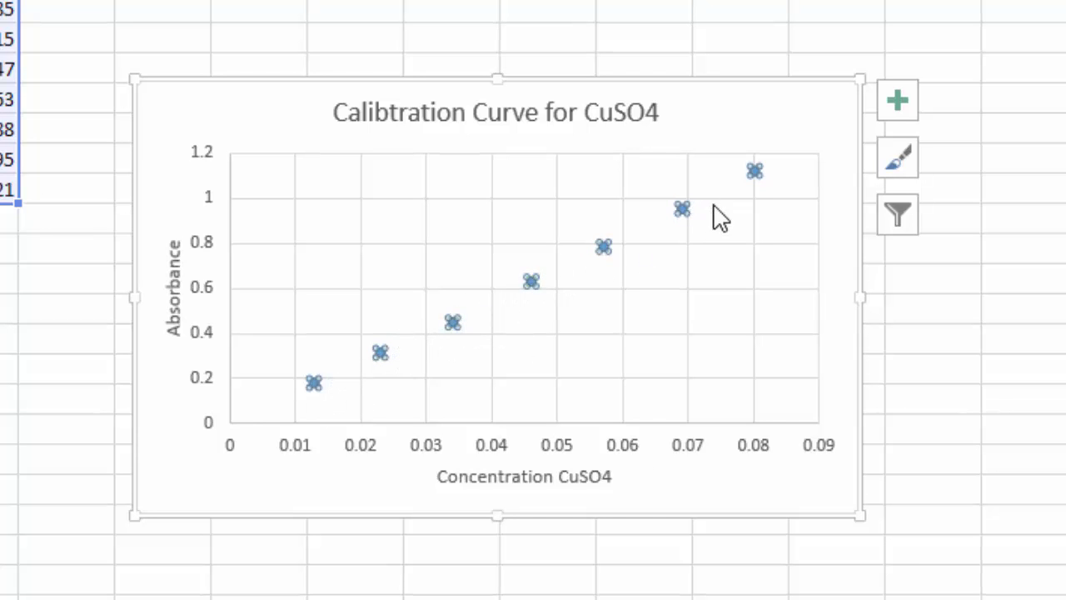
pyautogui.moveTo(753, 173)
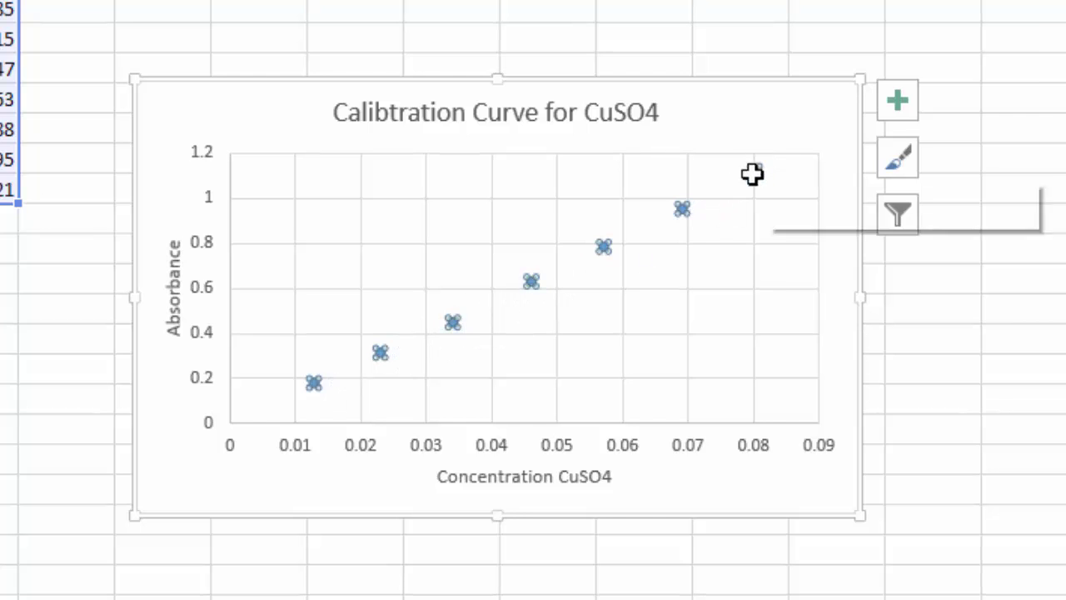
pyautogui.rightClick(605, 247)
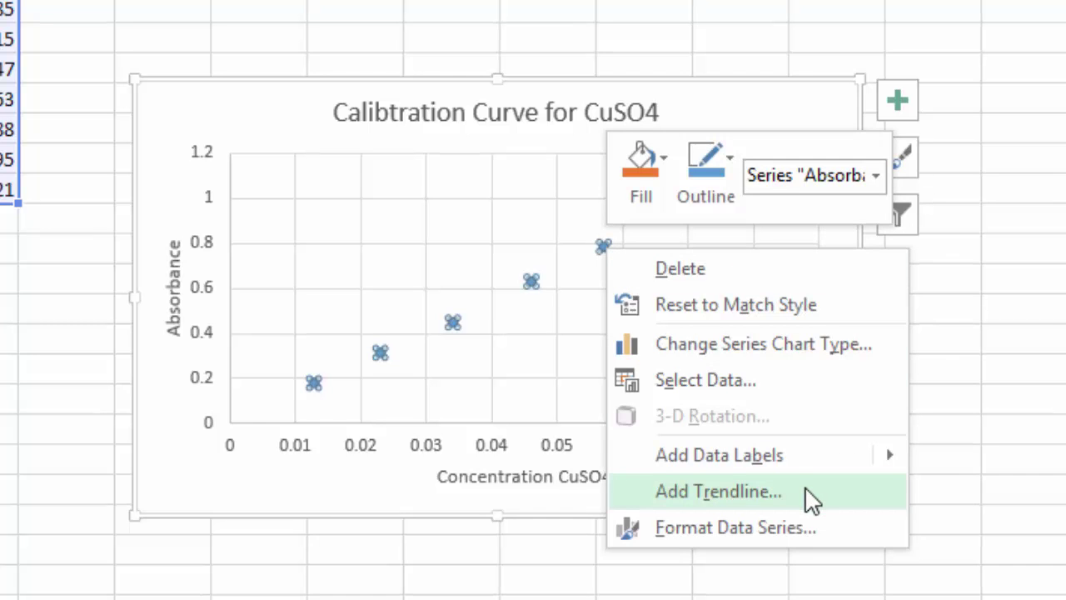
pyautogui.click(812, 498)
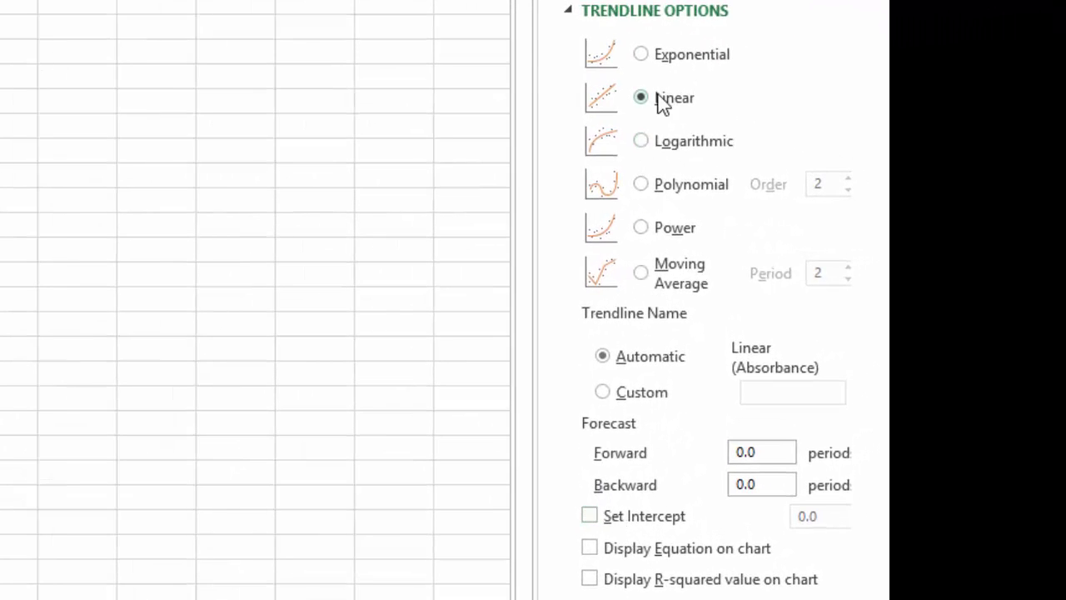
# Set the trendline's intercept to 0.0 and display its equation and R-squared value on the chart.
pyautogui.click(591, 517)
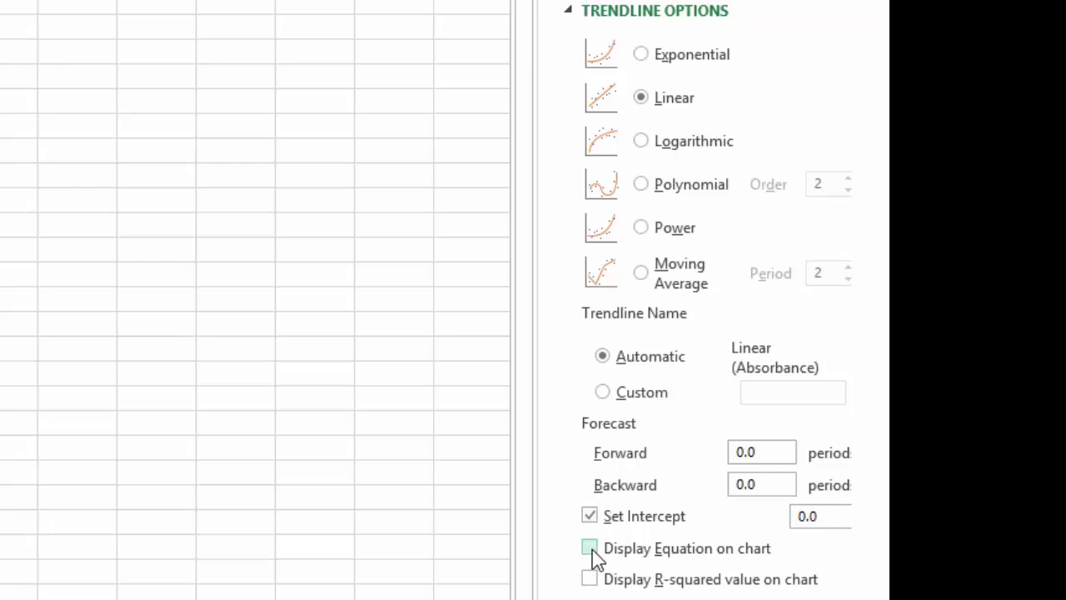
pyautogui.click(590, 549)
pyautogui.click(590, 580)
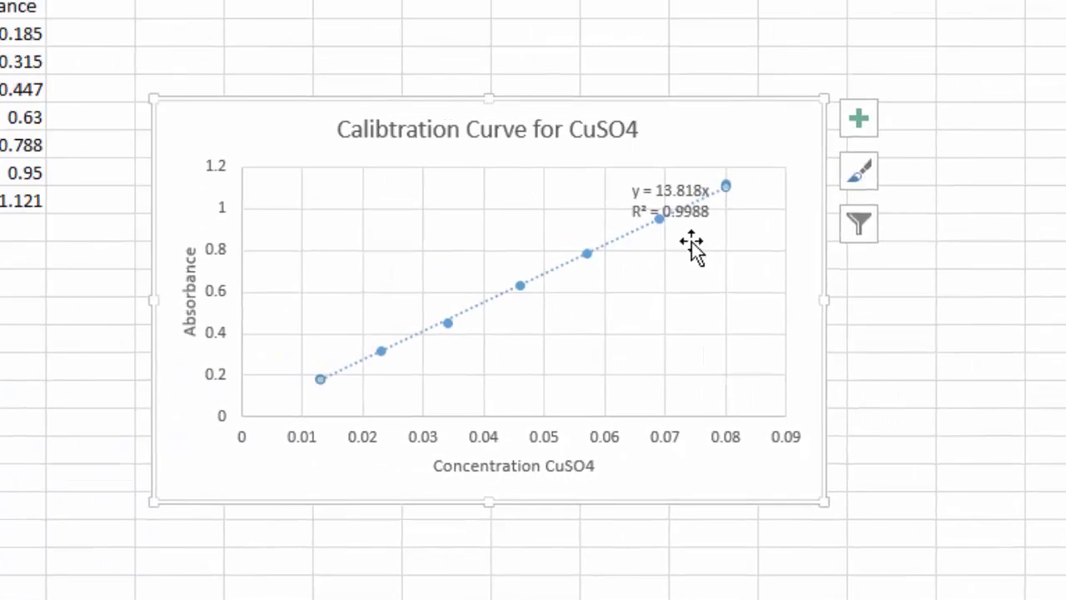
# Move the trendline equation label clear of the data points, into the empty upper-left part of the plot.
pyautogui.moveTo(734, 223); pyautogui.dragTo(419, 234)
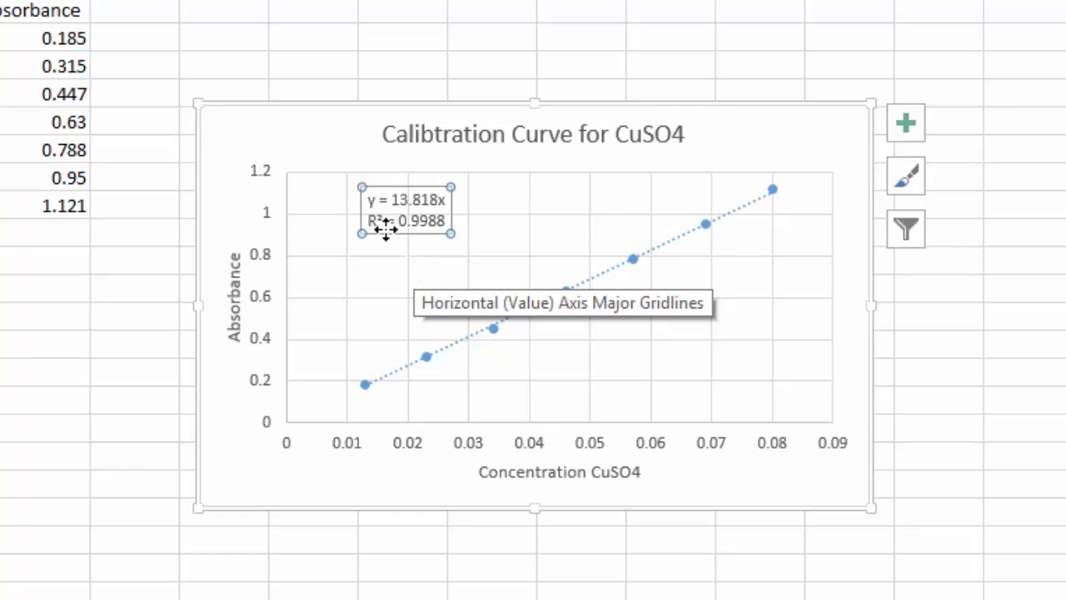
pyautogui.click(439, 248)
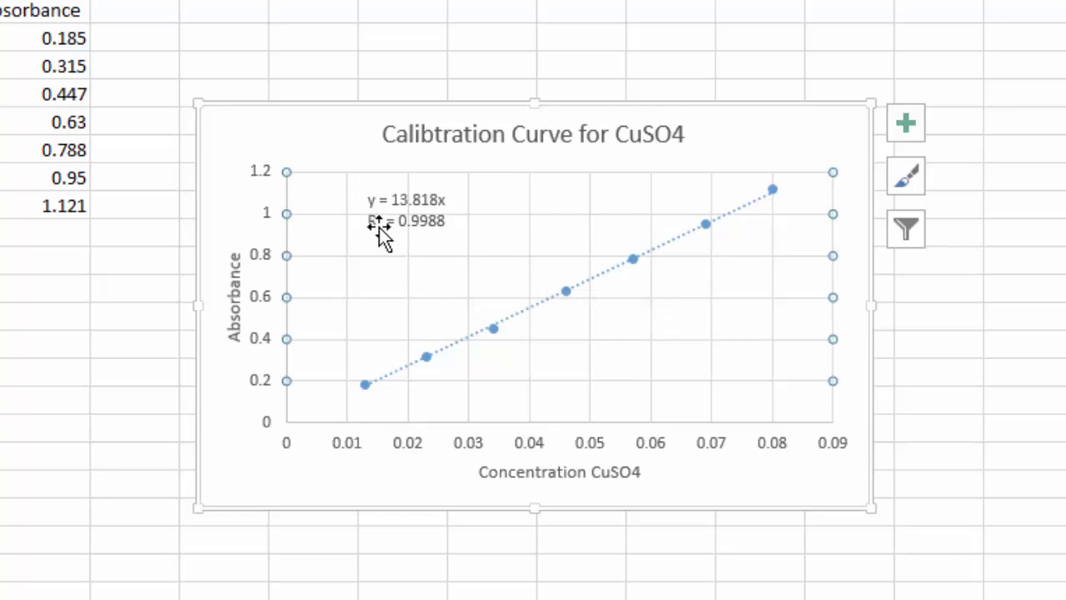
pyautogui.click(783, 123)
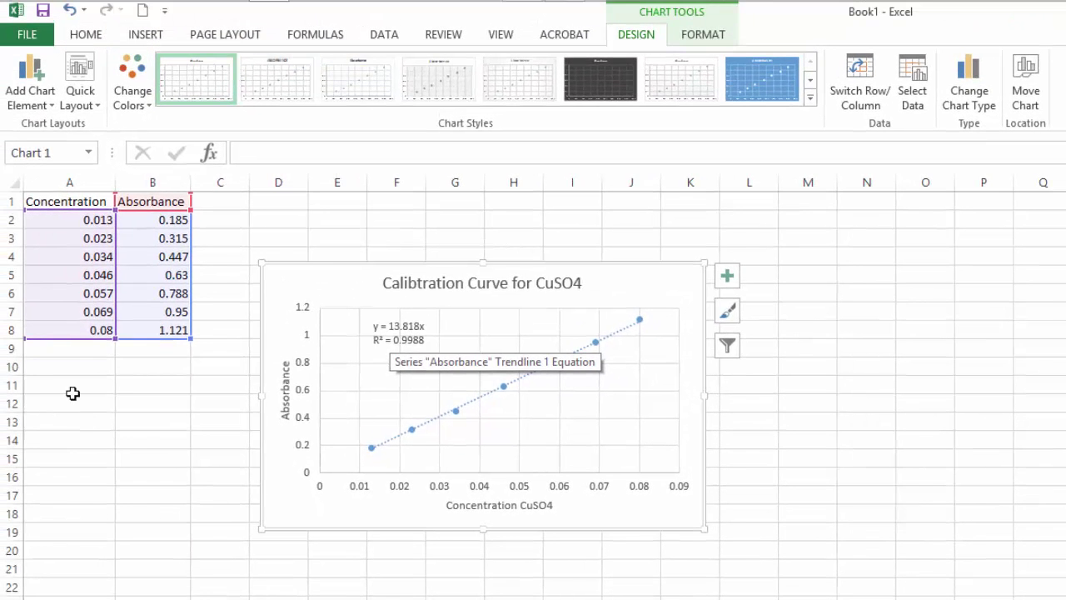
# Enter the label "slope" in cell A11 and the trendline slope 13.818 in cell B11.
pyautogui.click(79, 389)
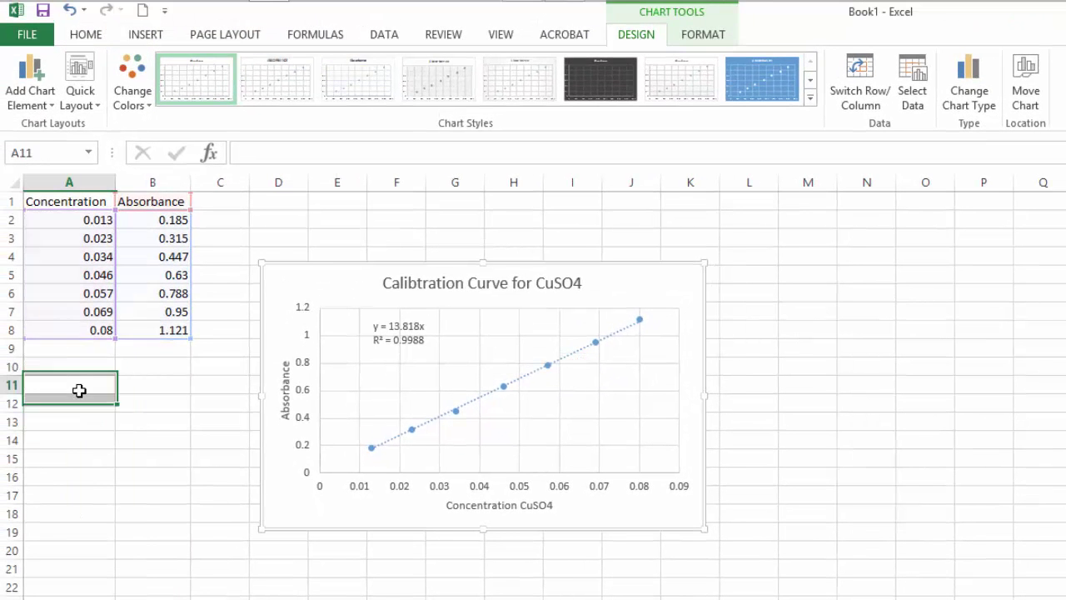
pyautogui.write('slope')
pyautogui.press('Tab')
pyautogui.write('13.818')
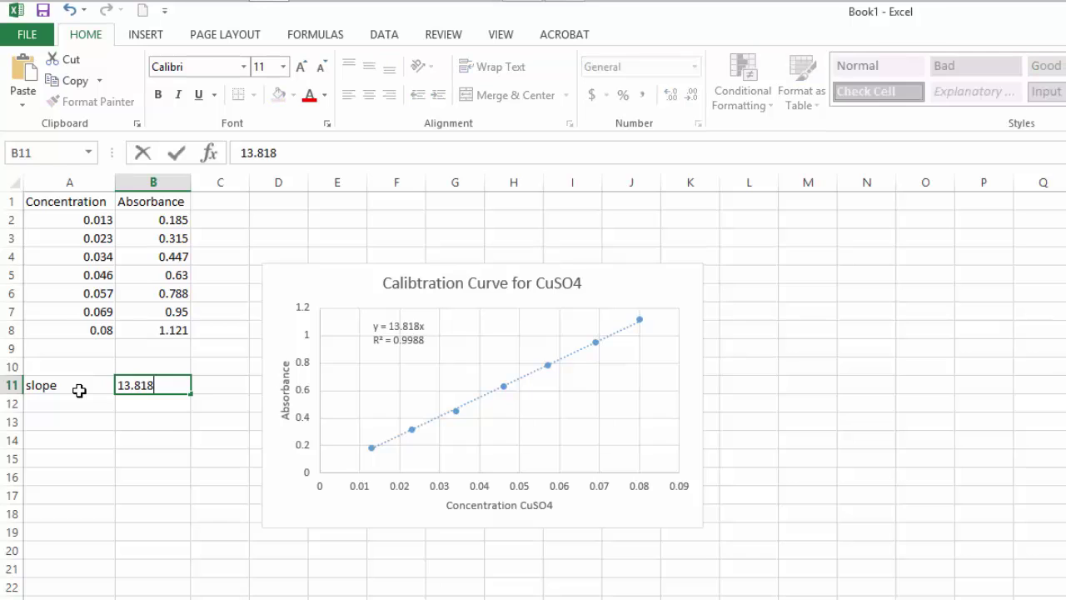
pyautogui.press('Down')
pyautogui.press('Down')
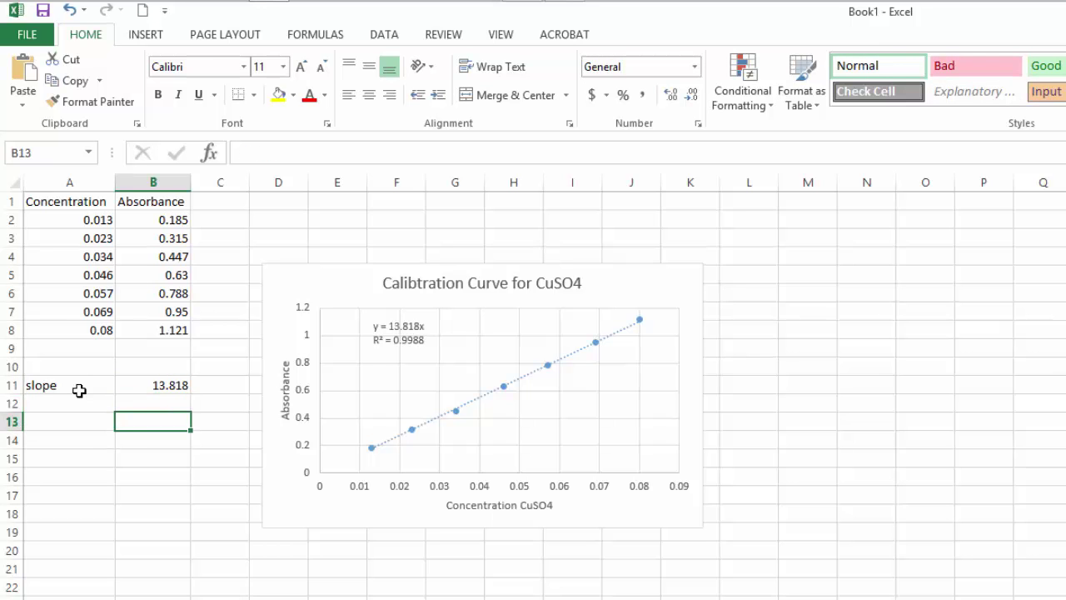
pyautogui.press('Left')
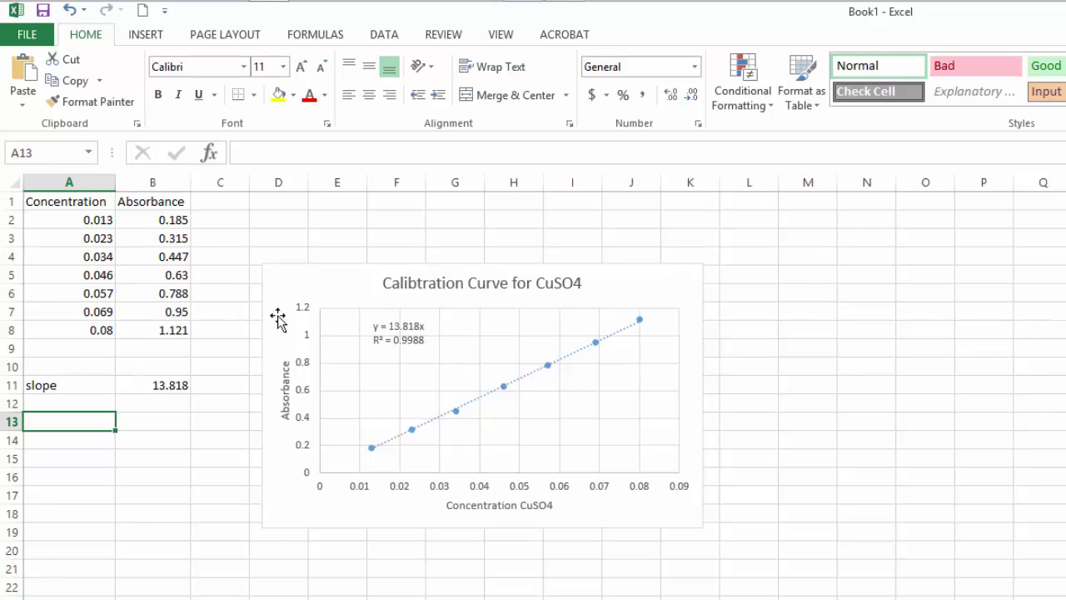
# Move the chart down and right to around column F, row 7, and enter the heading "Uknown A" in cell D1.
pyautogui.moveTo(398, 272); pyautogui.dragTo(507, 320)
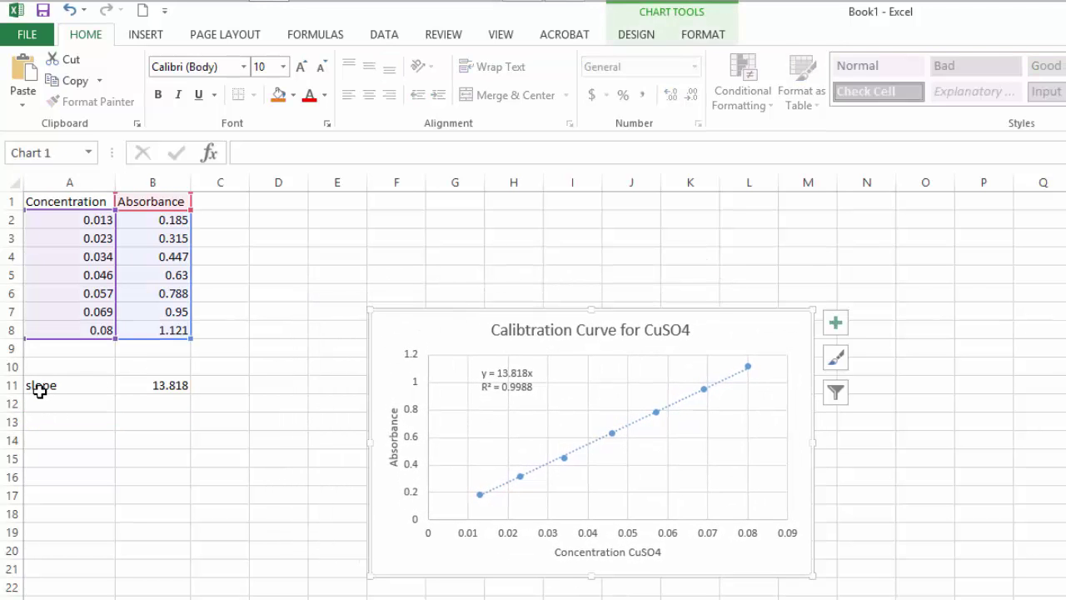
pyautogui.click(282, 202)
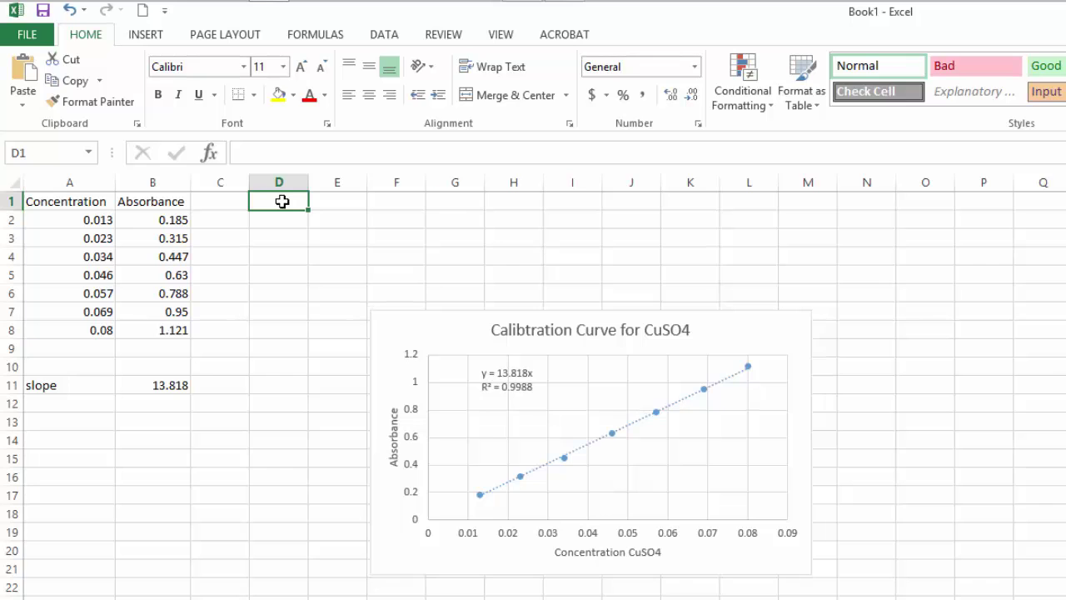
pyautogui.write('Uknown A')
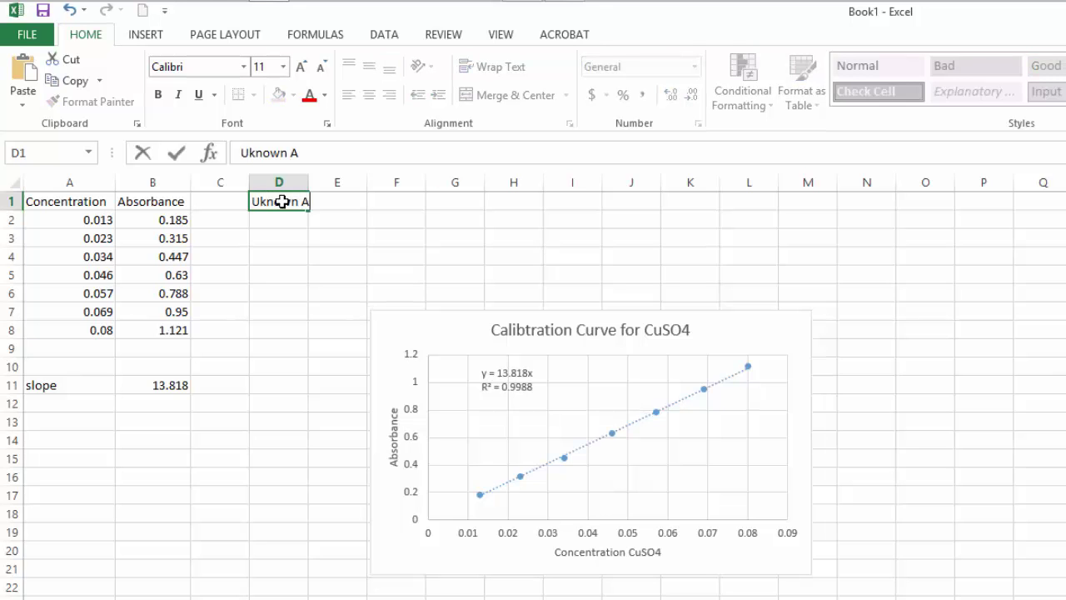
pyautogui.press('Return')
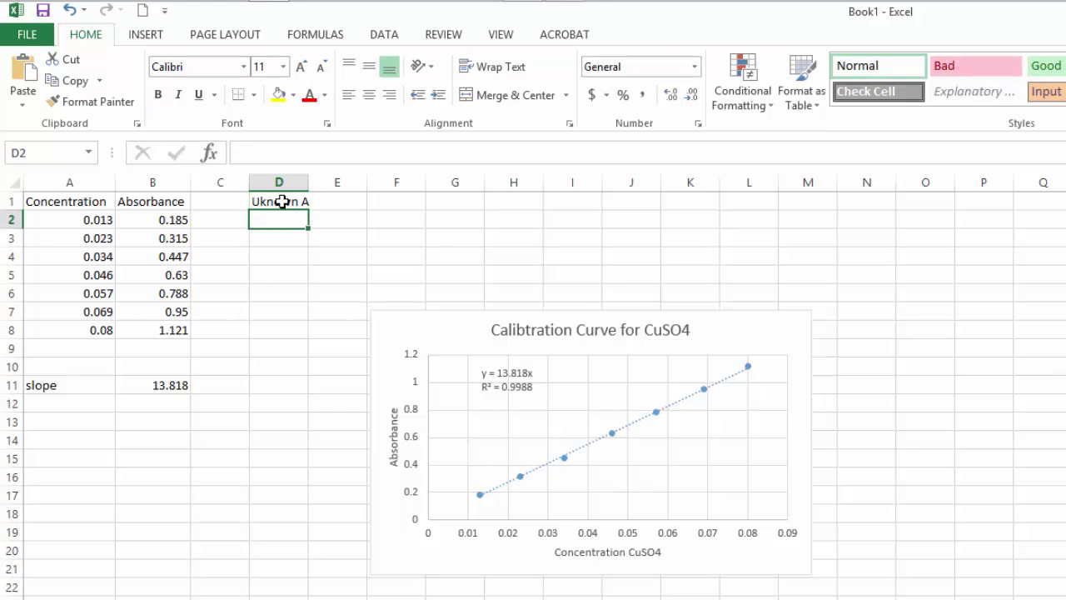
# Enter the headers "Absorbance" in D2 and "Concentration" in E2, and widen columns D and E to fit them.
pyautogui.press('Right')
pyautogui.press('Up')
pyautogui.press('Down')
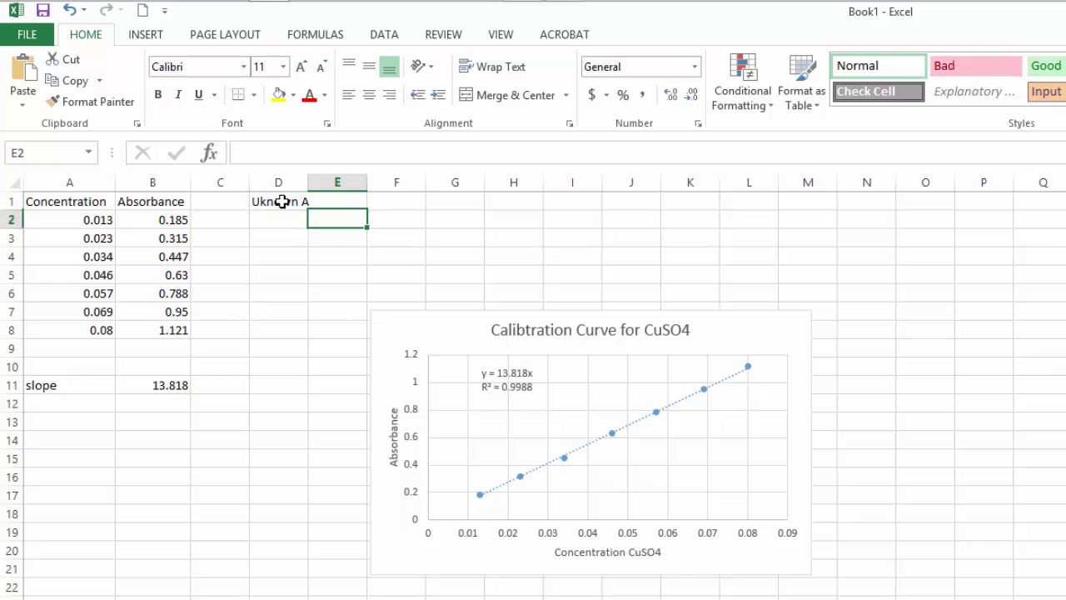
pyautogui.press('Left')
pyautogui.write('Absorbance')
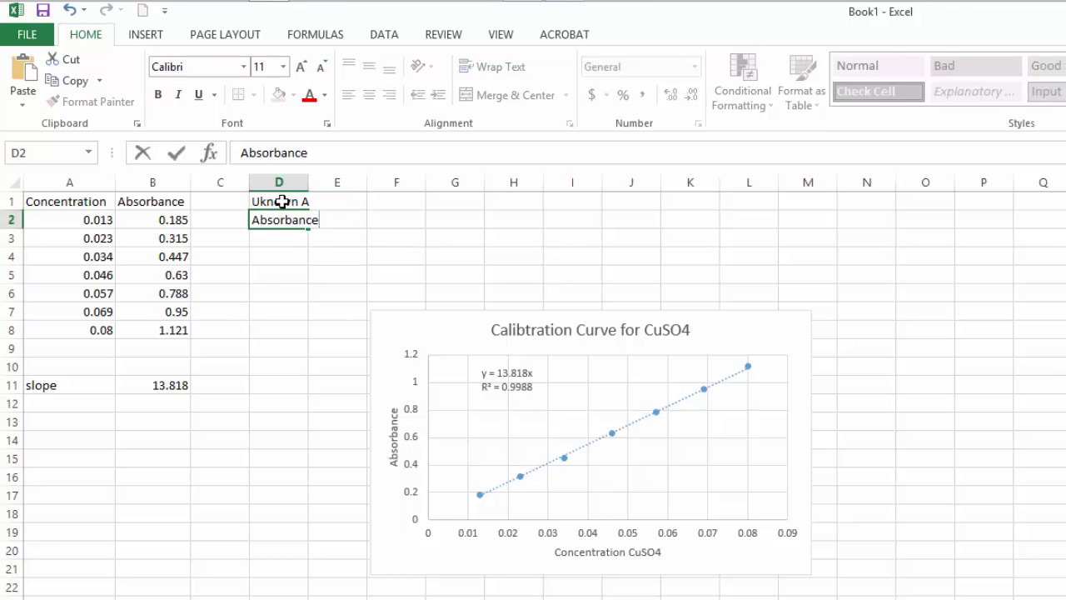
pyautogui.press('Tab')
pyautogui.write('Co')
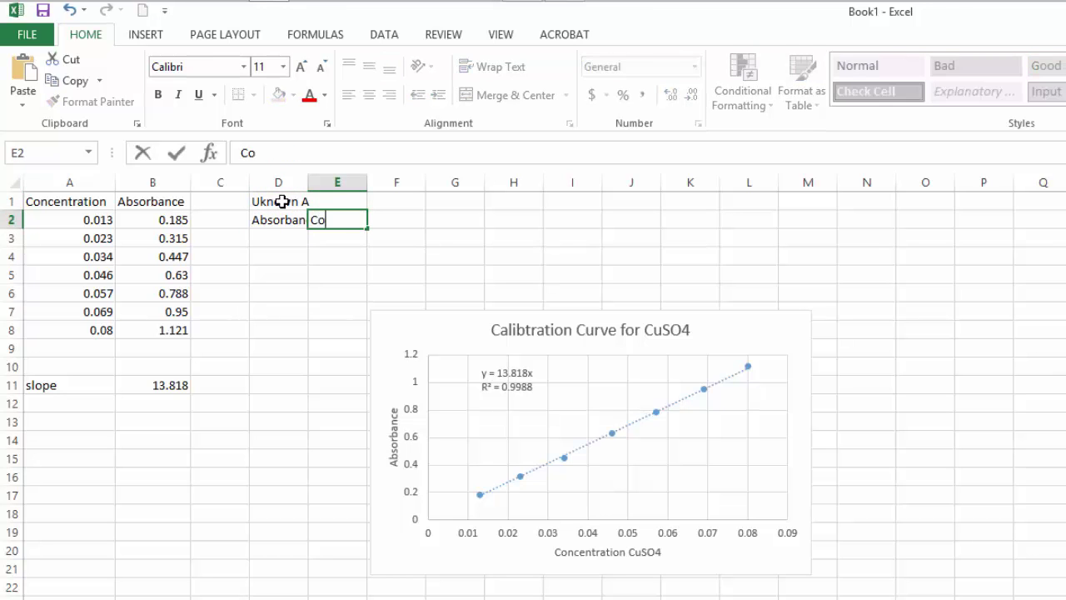
pyautogui.write('ncentration')
pyautogui.press('Return')
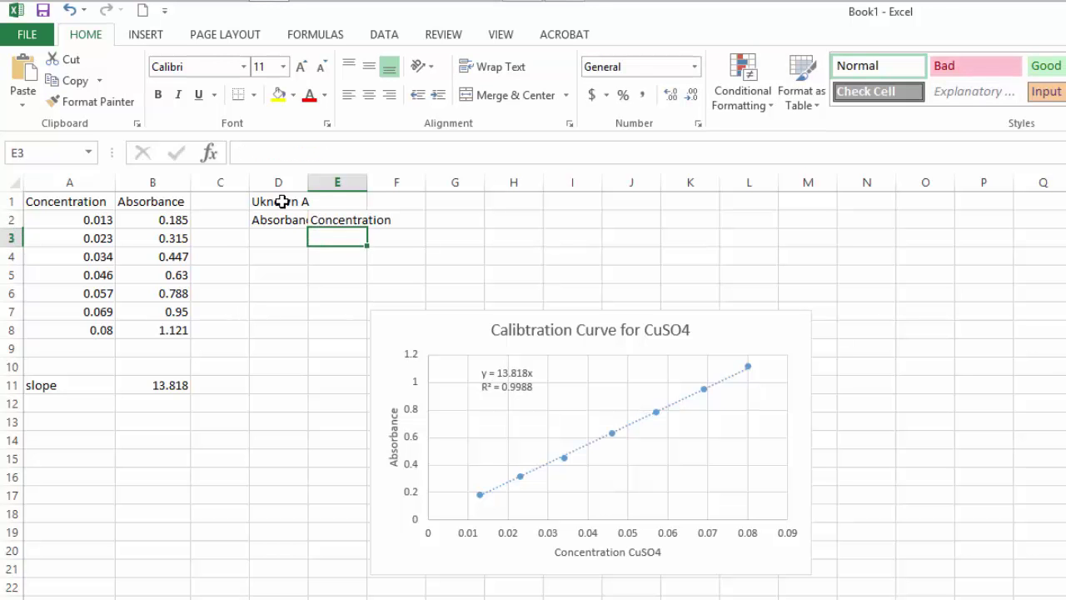
pyautogui.moveTo(308, 181); pyautogui.dragTo(436, 181)
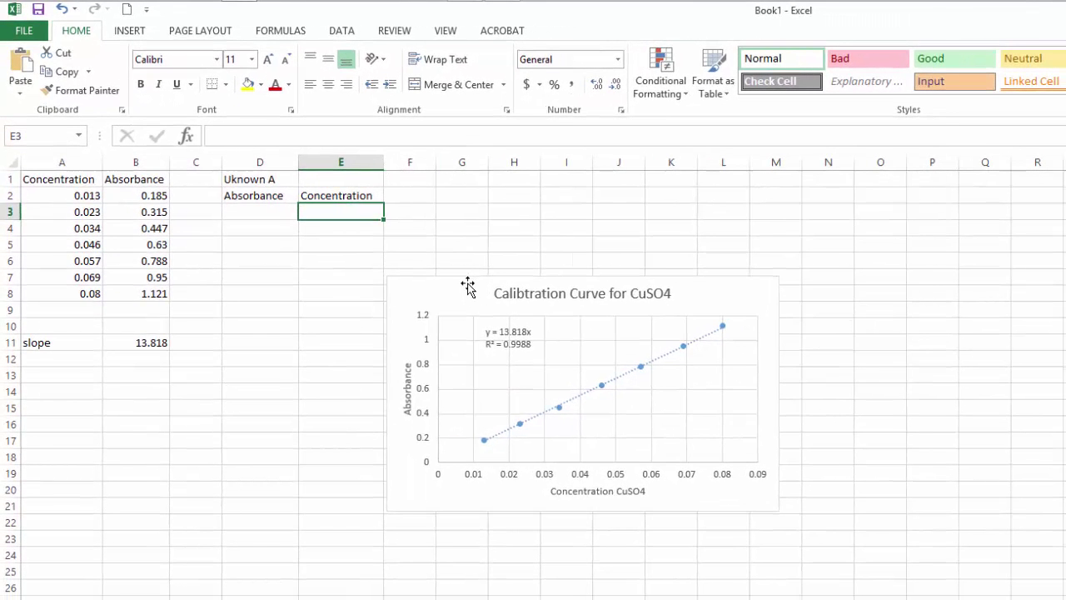
# Move the chart left and down to around column C, row 10, and enter the heading "Unknown B" in cell F1.
pyautogui.moveTo(467, 285); pyautogui.dragTo(281, 325)
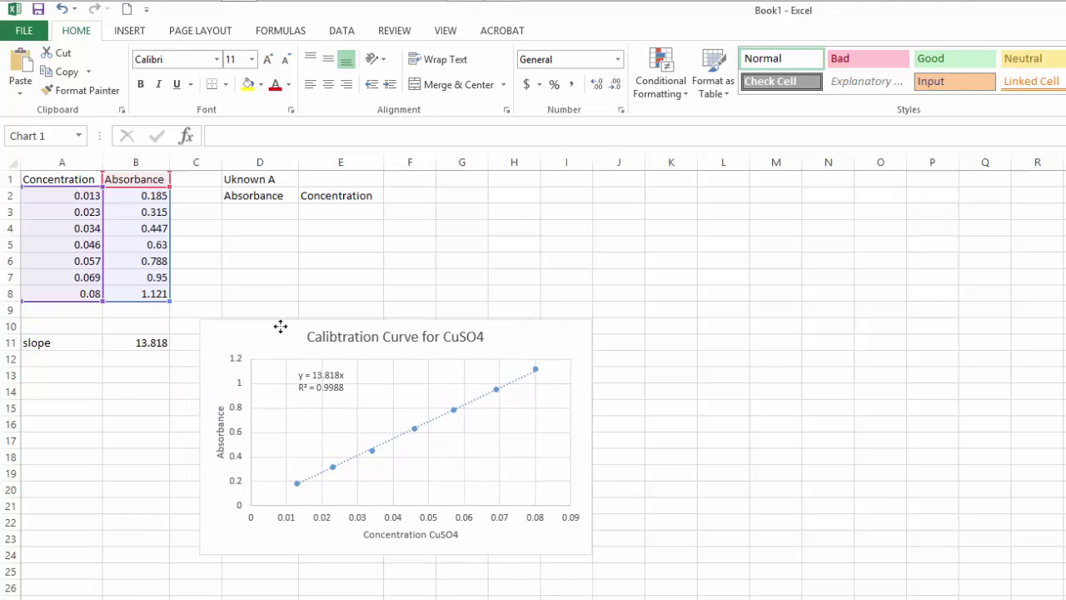
pyautogui.click(409, 179)
pyautogui.write('Unknown B')
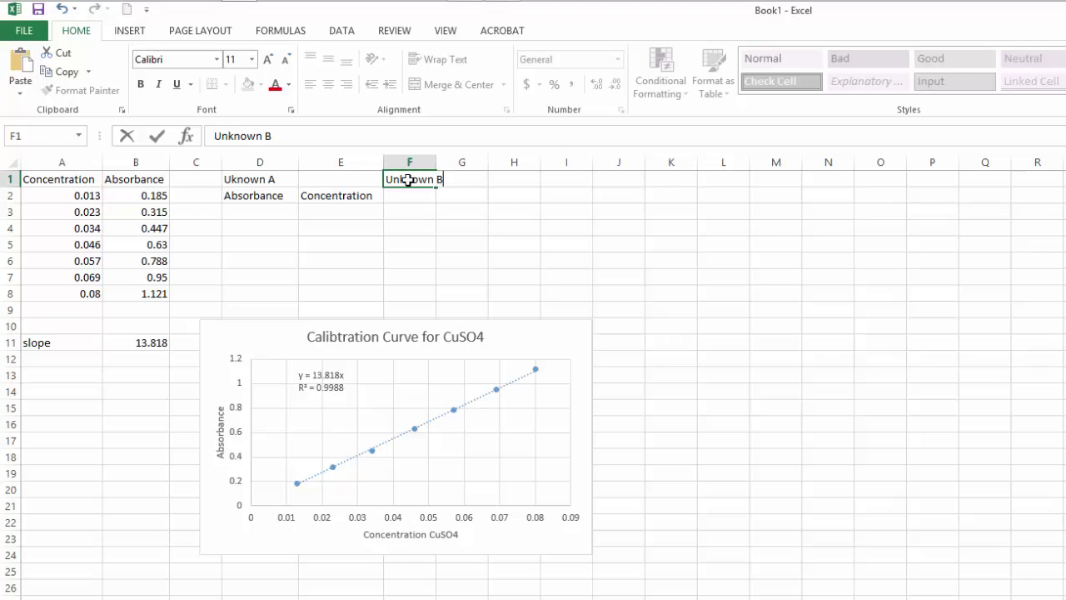
pyautogui.press('Return')
# Enter the headers "Absorbance" in F2 and "Concentration" in G2, and widen columns F and G to fit them.
pyautogui.write('Ab')
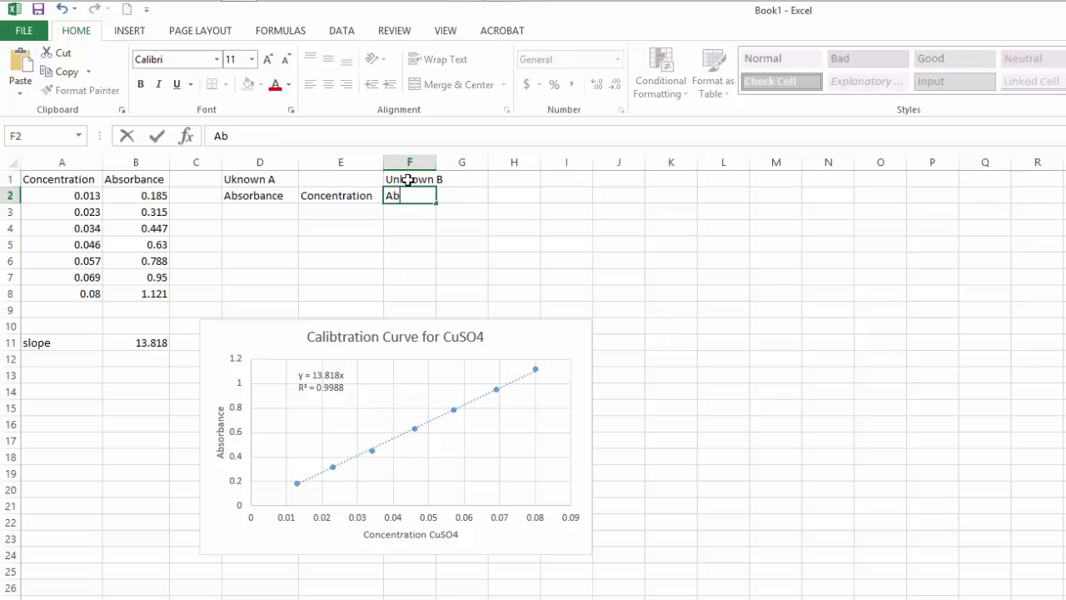
pyautogui.write('sorbance')
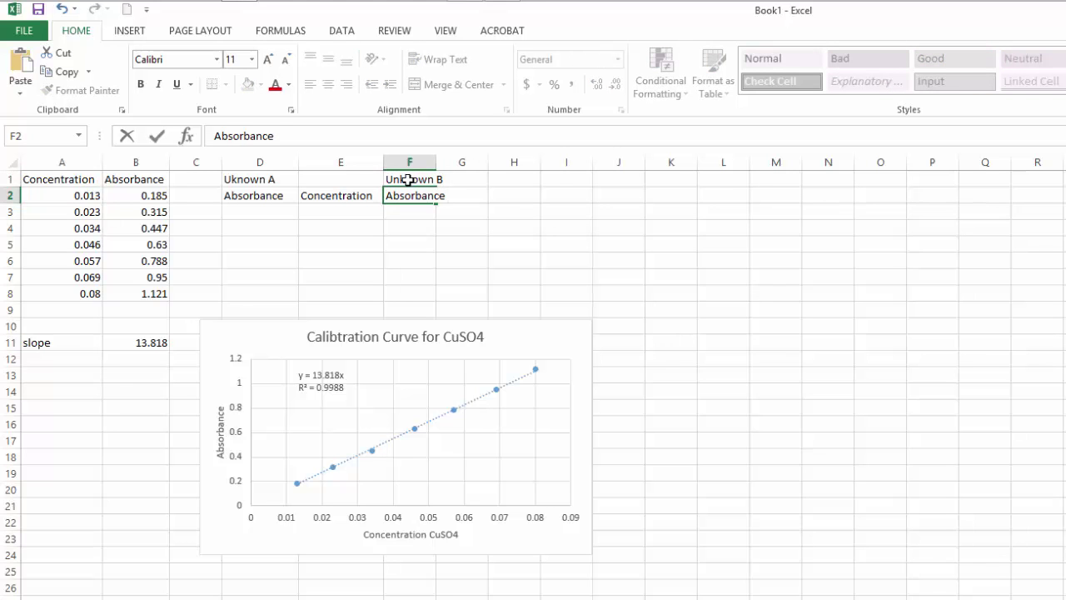
pyautogui.press('Return')
pyautogui.press('Down')
pyautogui.press('Up')
pyautogui.press('Up')
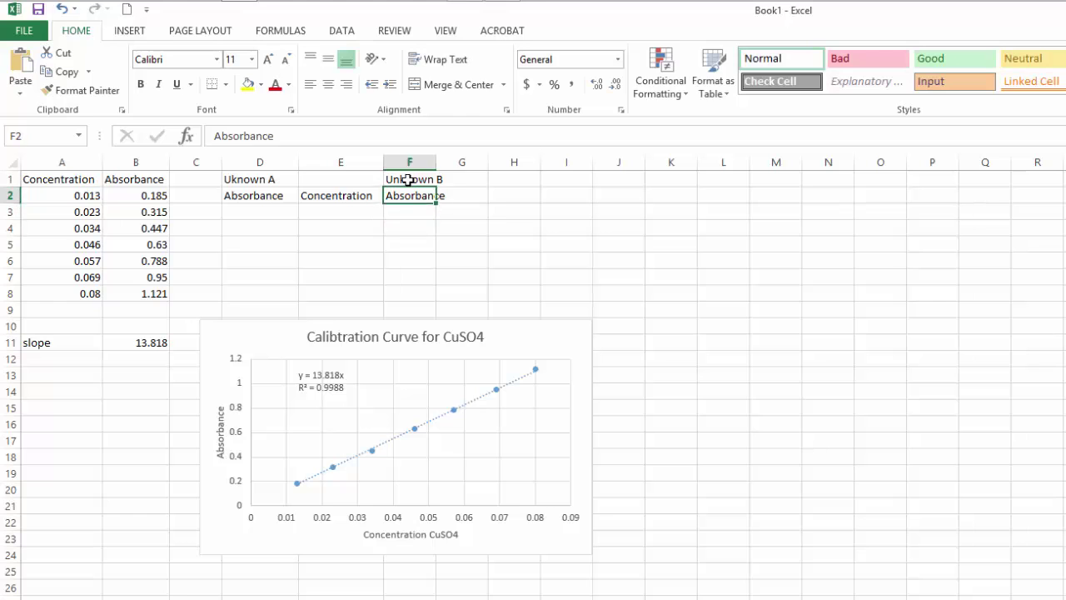
pyautogui.press('Right')
pyautogui.write('Concentr')
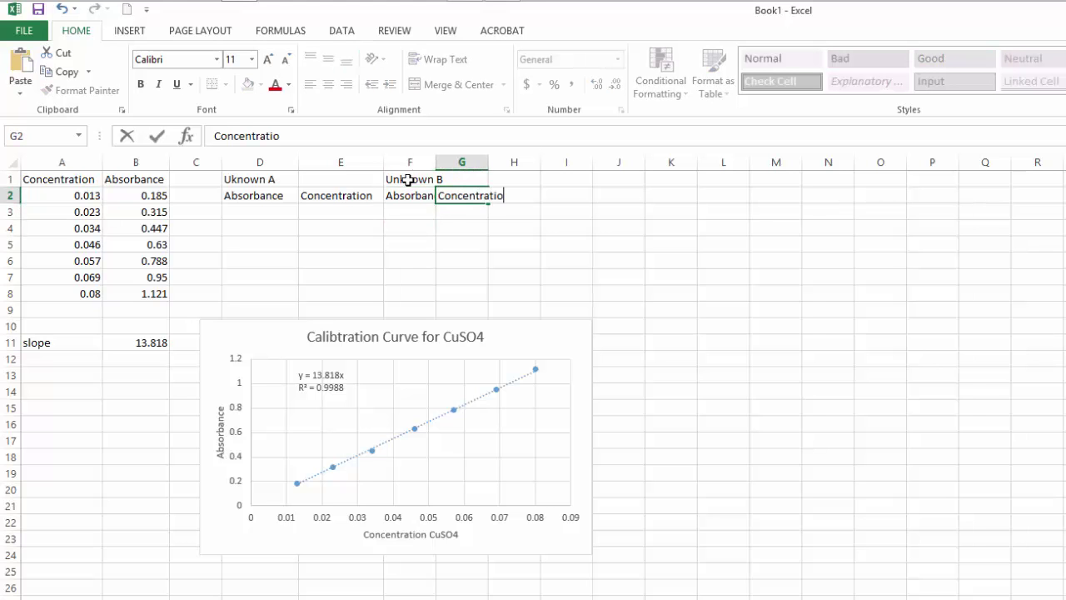
pyautogui.write('ation')
pyautogui.press('Return')
pyautogui.moveTo(436, 163); pyautogui.dragTo(541, 162)
pyautogui.doubleClick(469, 163)
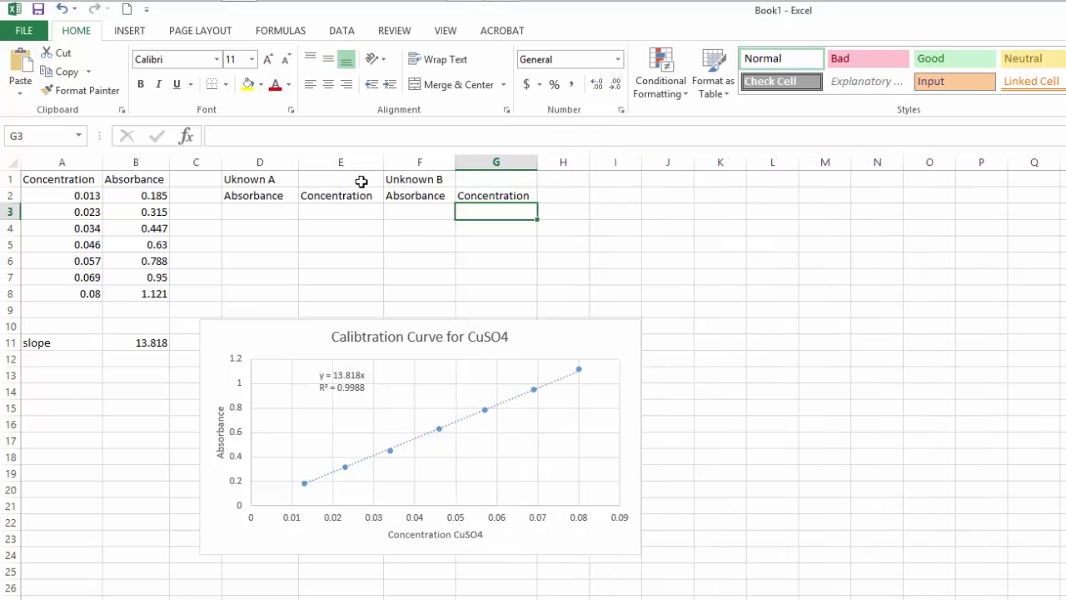
# Make the headers in A1:B1 and D1:G2 and the slope label in A11 bold.
pyautogui.moveTo(70, 178); pyautogui.dragTo(119, 179)
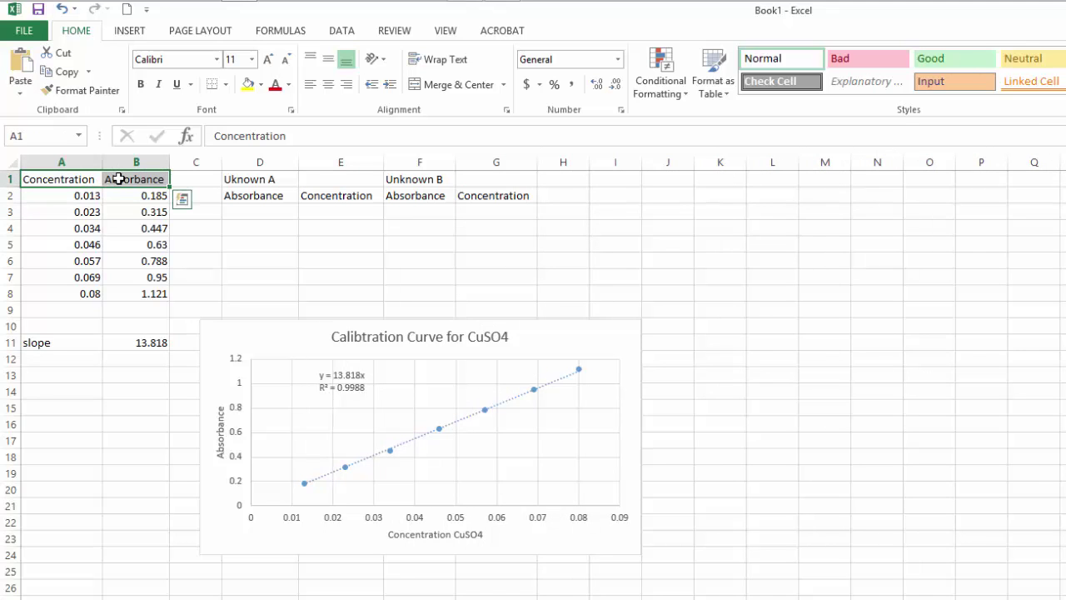
pyautogui.click(141, 84)
pyautogui.click(250, 181)
pyautogui.moveTo(250, 182); pyautogui.dragTo(474, 197)
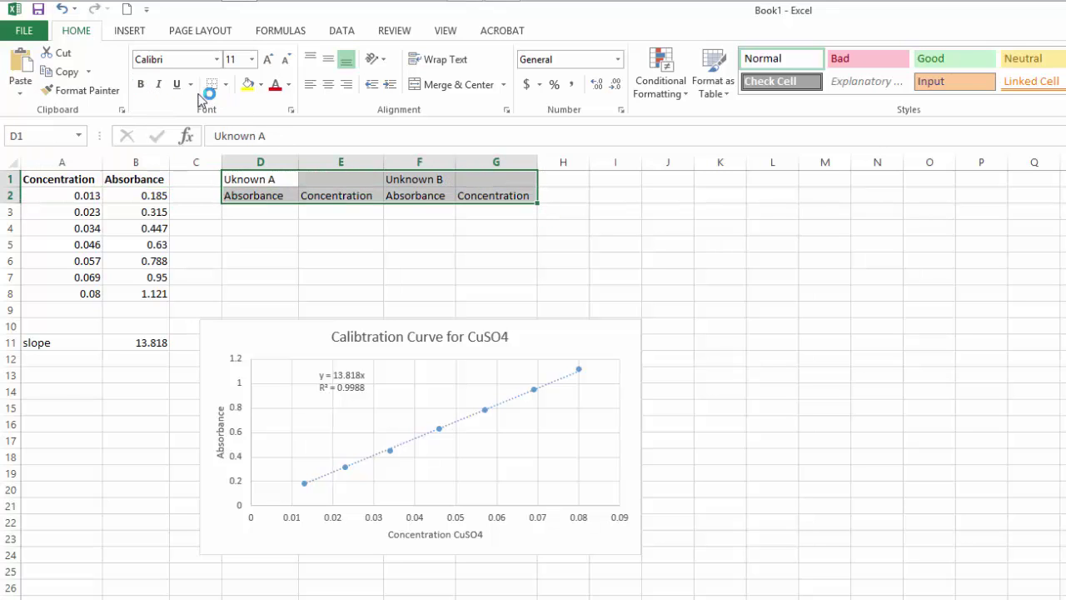
pyautogui.click(140, 84)
pyautogui.click(58, 341)
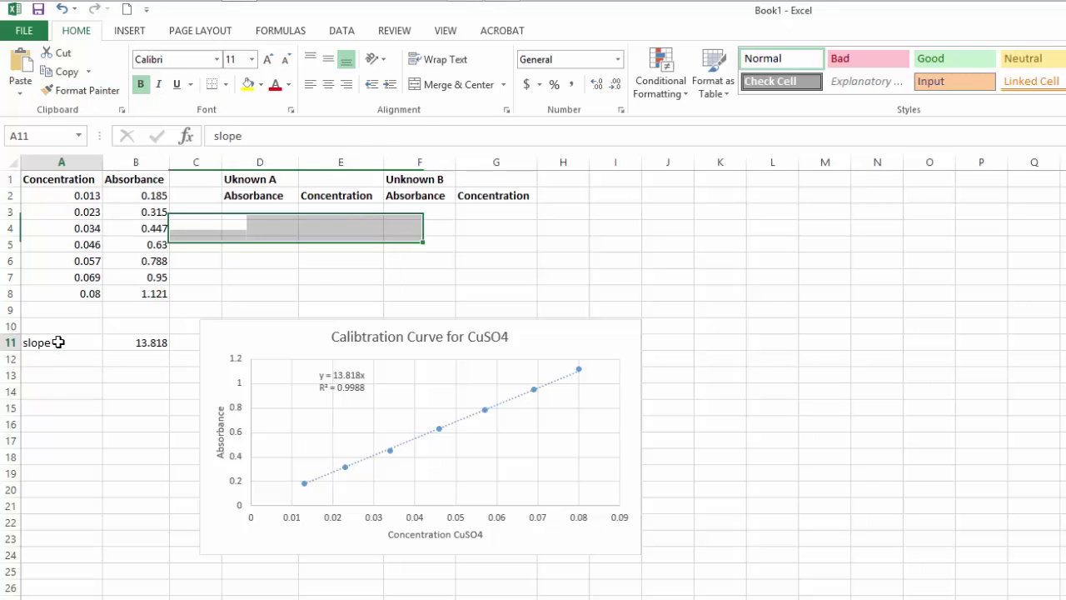
pyautogui.click(142, 84)
# Enter the first unknown's absorbance readings 0.678, 0.675 and 0.671 in cells D3 to D5.
pyautogui.click(269, 214)
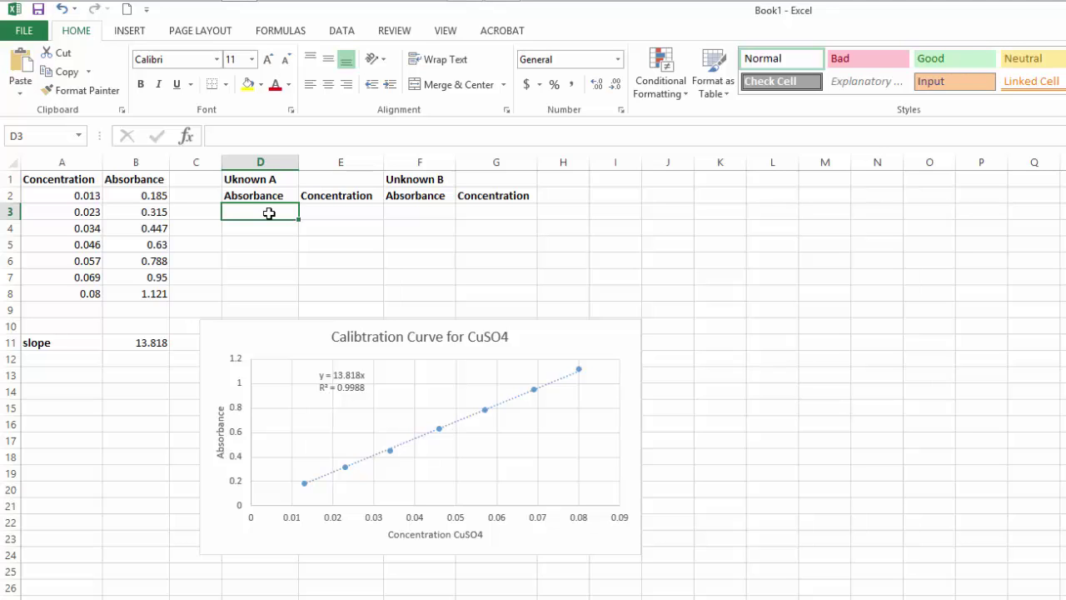
pyautogui.write('0.678')
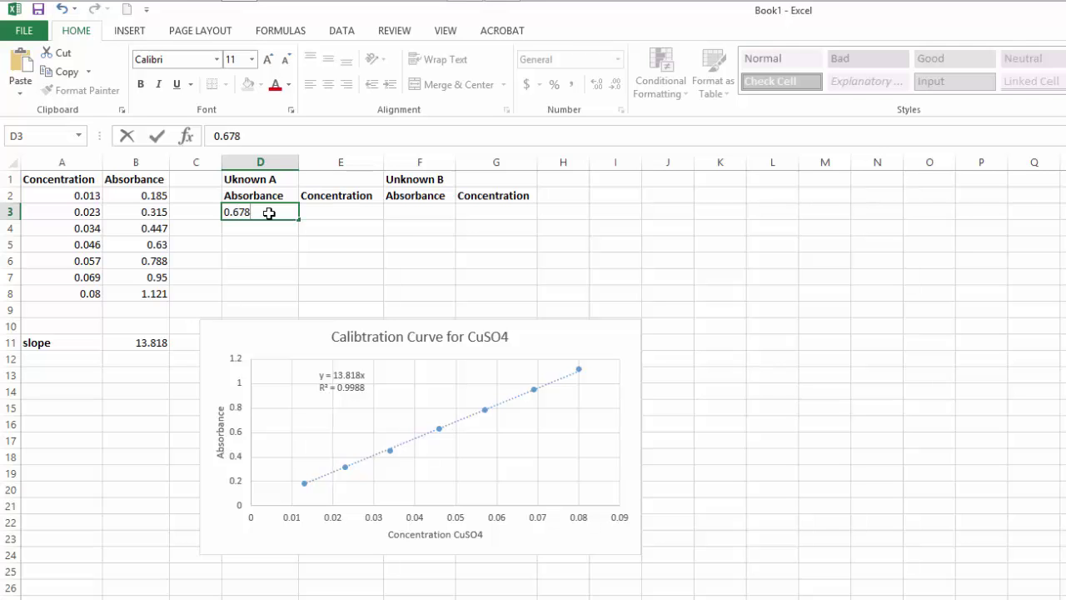
pyautogui.press('Return')
pyautogui.write('0.675')
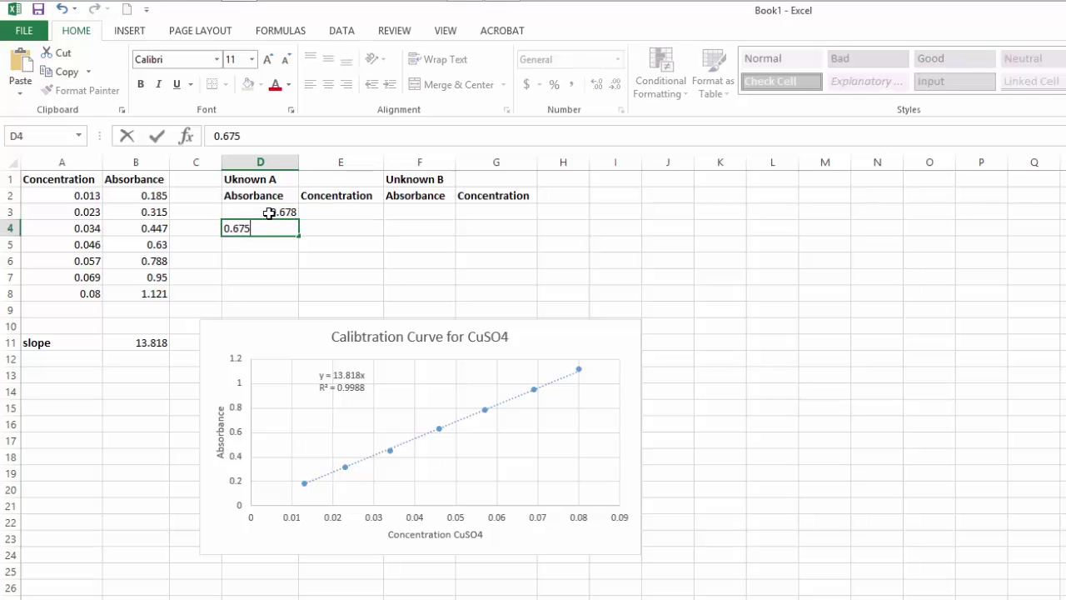
pyautogui.press('Return')
pyautogui.write('0.')
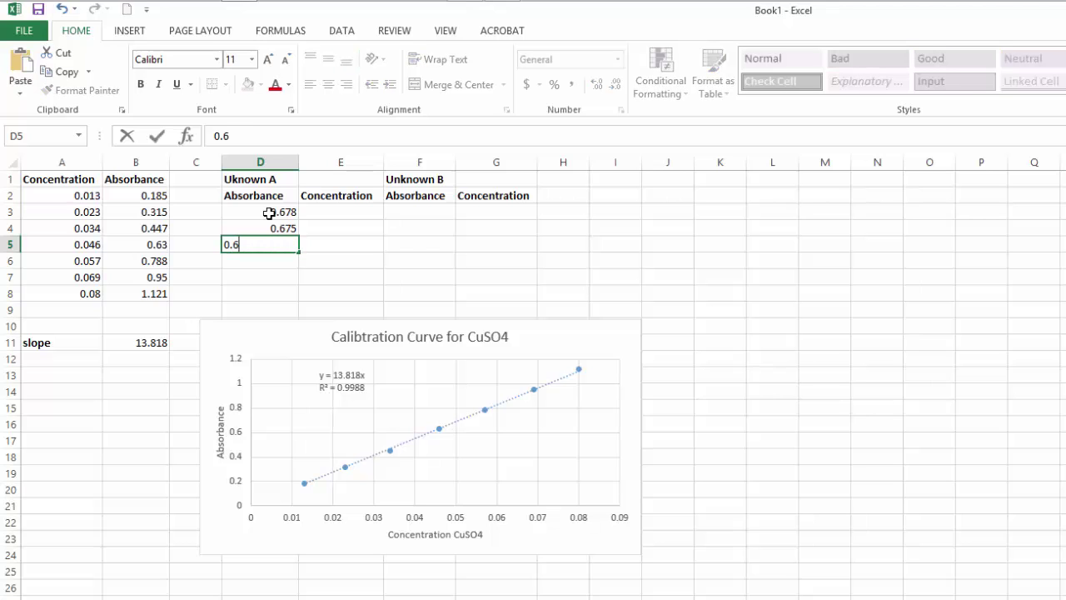
pyautogui.write('671')
pyautogui.press('Return')
pyautogui.press('Up')
pyautogui.press('Up')
pyautogui.press('Up')
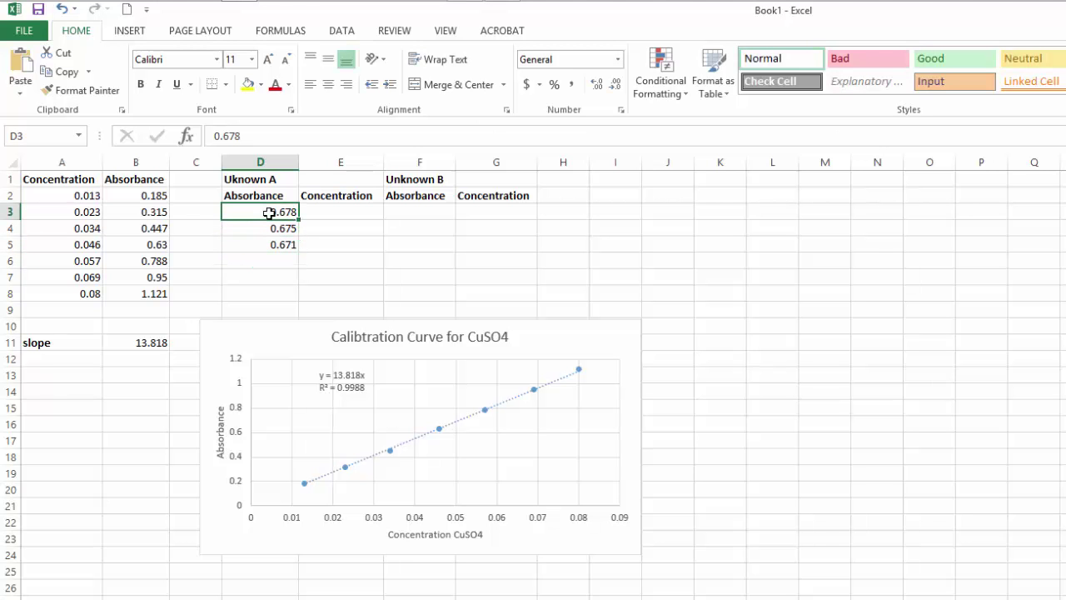
# Calculate the first unknown's concentration in E3 by dividing its absorbance by the slope, using the formula =D3/B11.
pyautogui.click(360, 212)
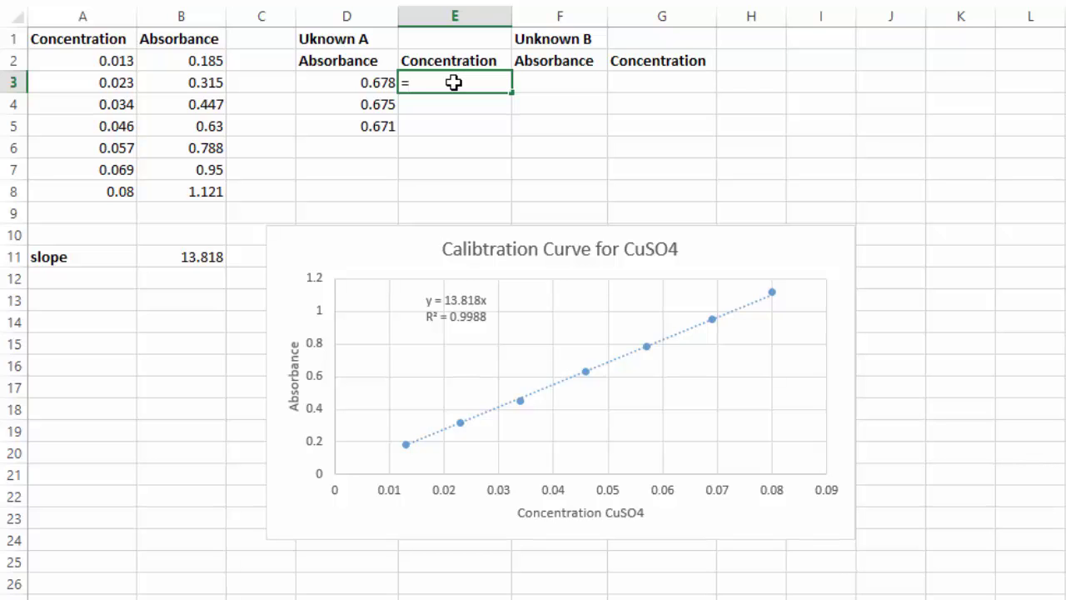
pyautogui.press('Left')
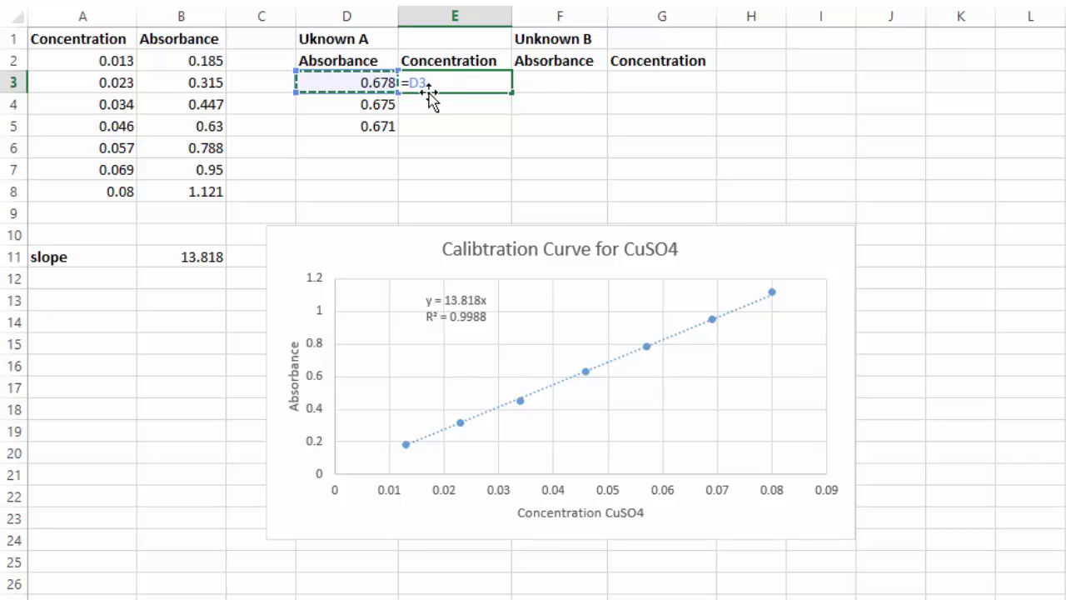
pyautogui.write('/')
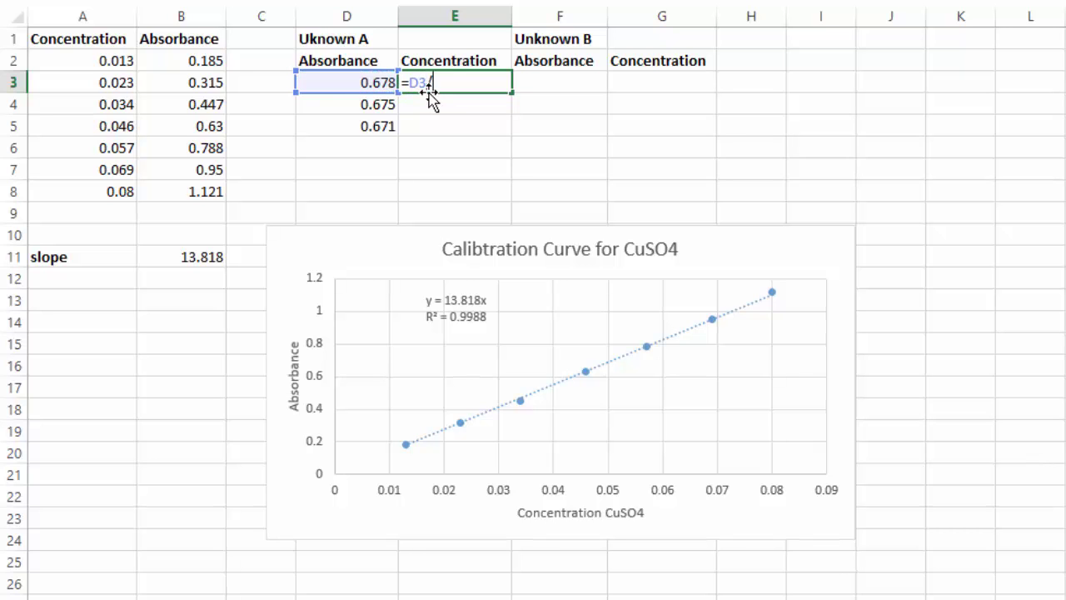
pyautogui.click(201, 260)
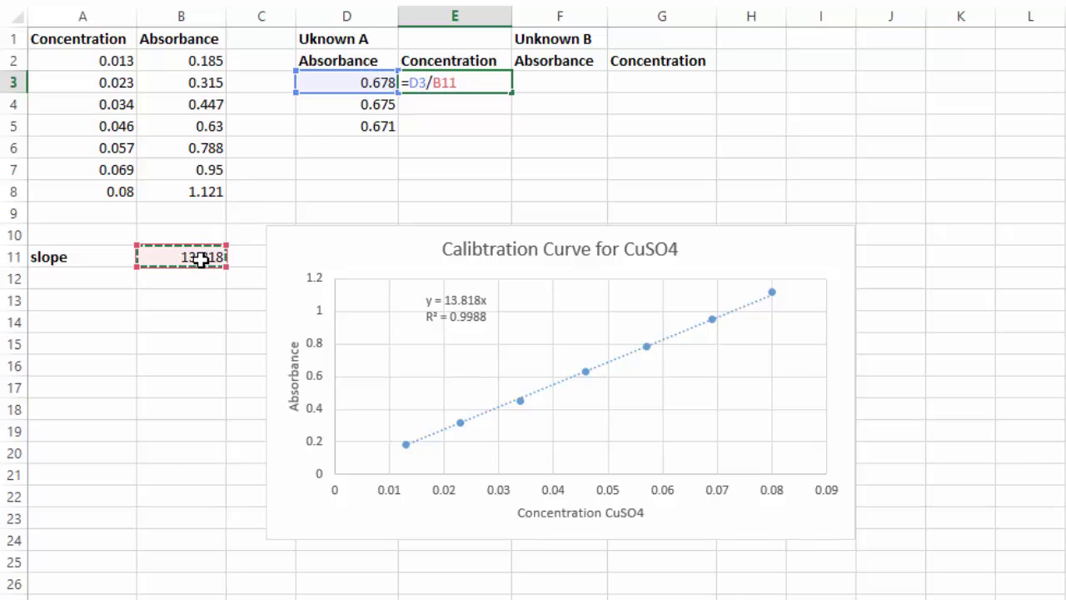
pyautogui.press('Return')
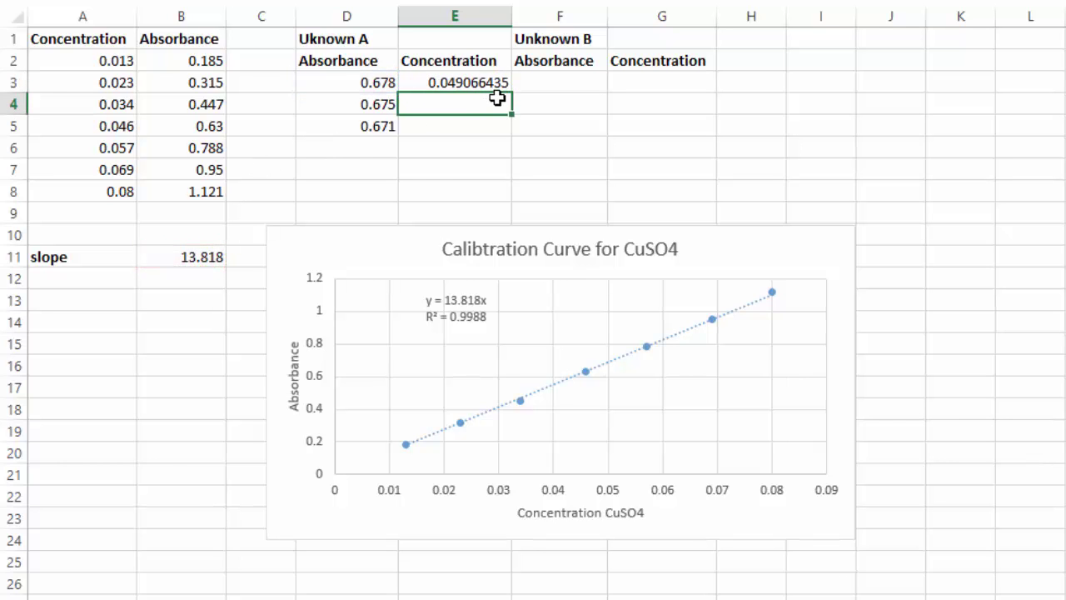
pyautogui.click(488, 80)
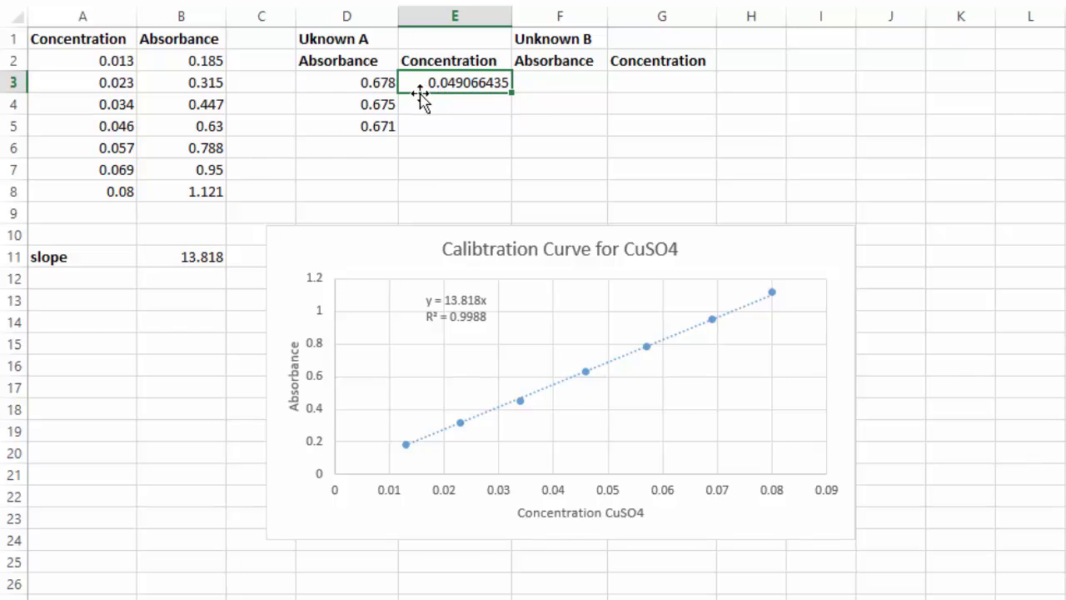
# Calculate the second concentration in E4 by dividing the absorbance in D4 by the slope in B11.
pyautogui.click(464, 106)
pyautogui.write('=')
pyautogui.click(376, 105)
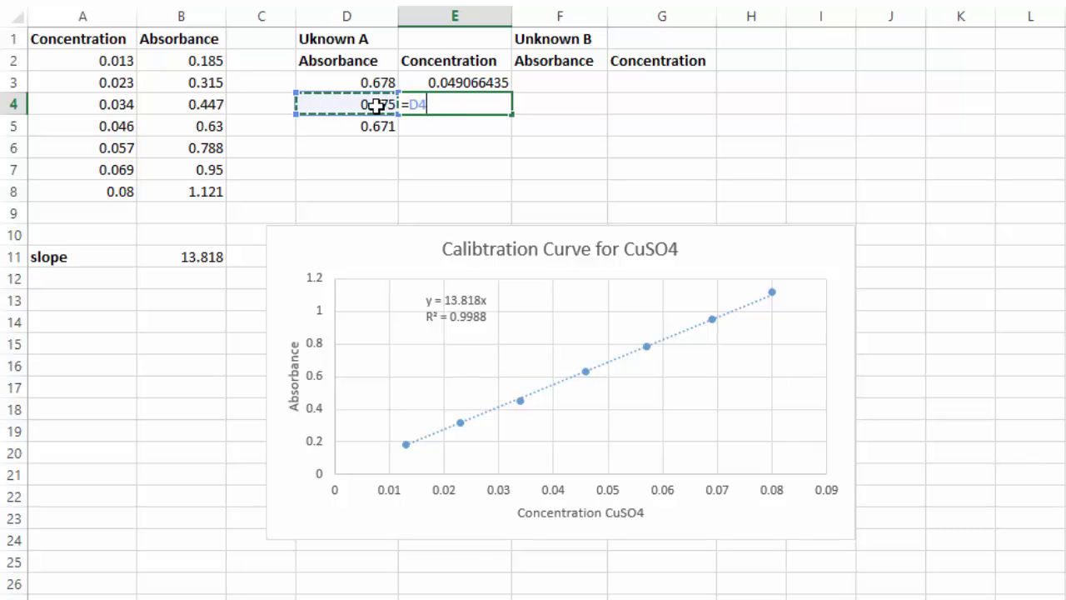
pyautogui.write('/')
pyautogui.click(201, 255)
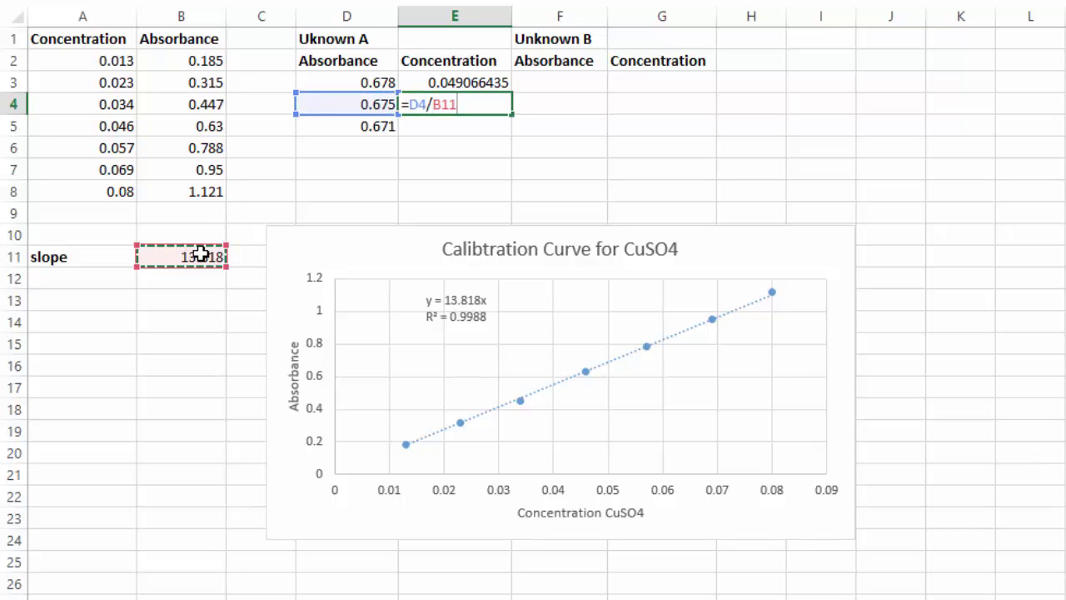
pyautogui.press('F4')
pyautogui.press('Return')
# Calculate the third concentration in E5 by dividing the absorbance in D5 by the slope in B11.
pyautogui.write('=')
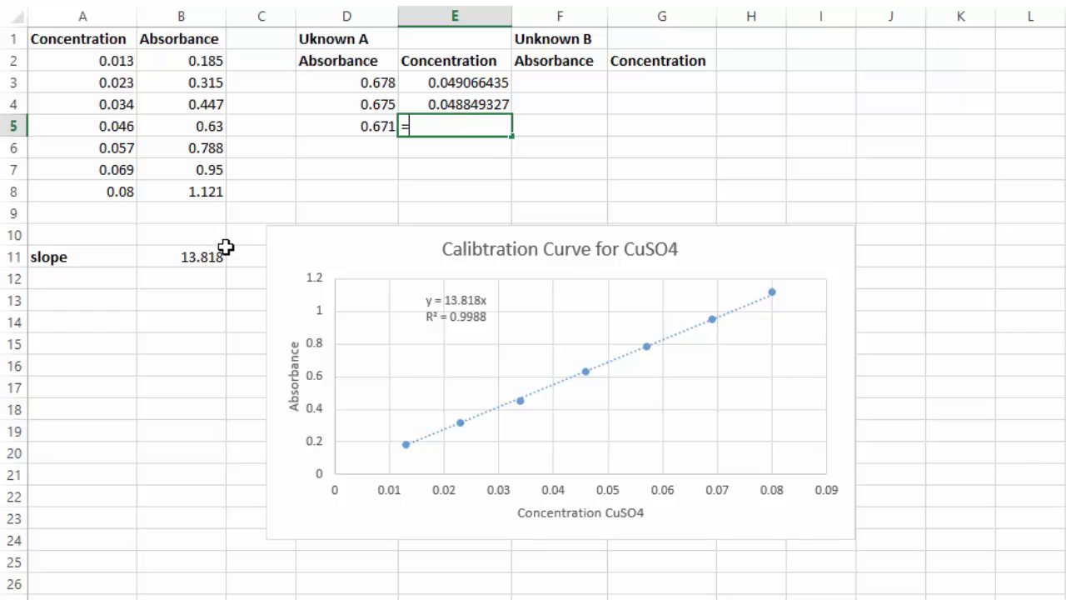
pyautogui.click(363, 128)
pyautogui.write('/')
pyautogui.click(208, 261)
pyautogui.press('Return')
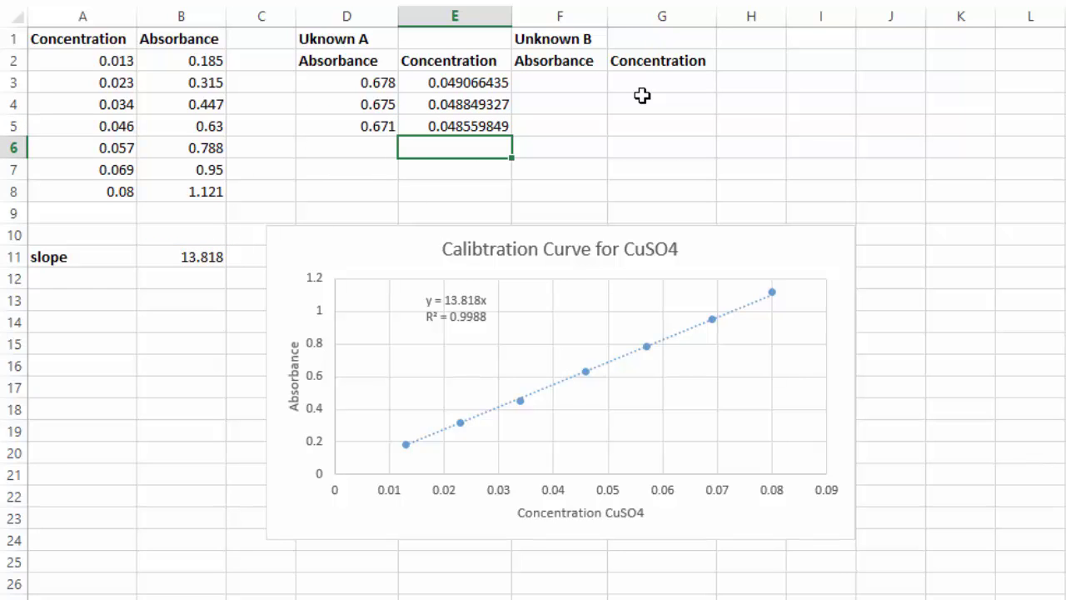
# Enter the absorbance readings 0.285, 0.289 and 0.283 for Unknown B in cells F3 to F5.
pyautogui.click(578, 84)
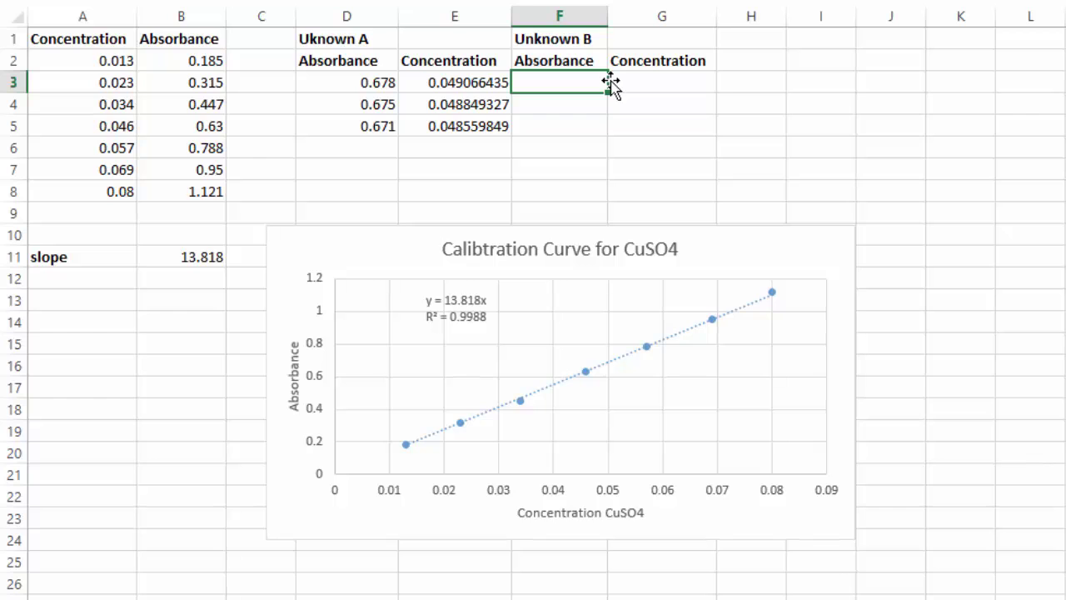
pyautogui.write('0.285')
pyautogui.press('Return')
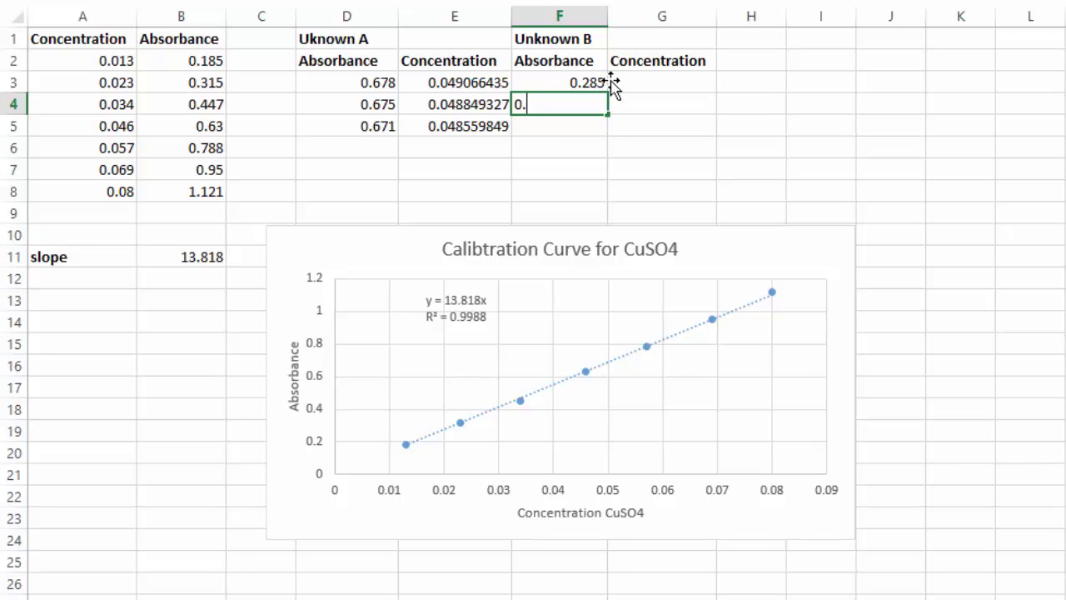
pyautogui.write('0.289')
pyautogui.press('Return')
pyautogui.write('0.2')
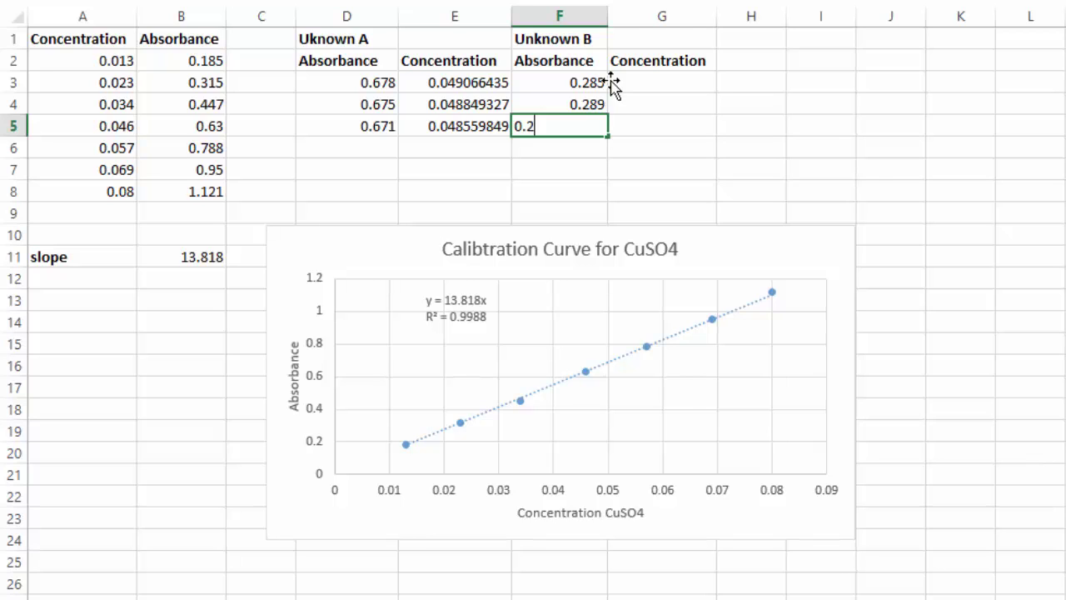
pyautogui.press('Return')
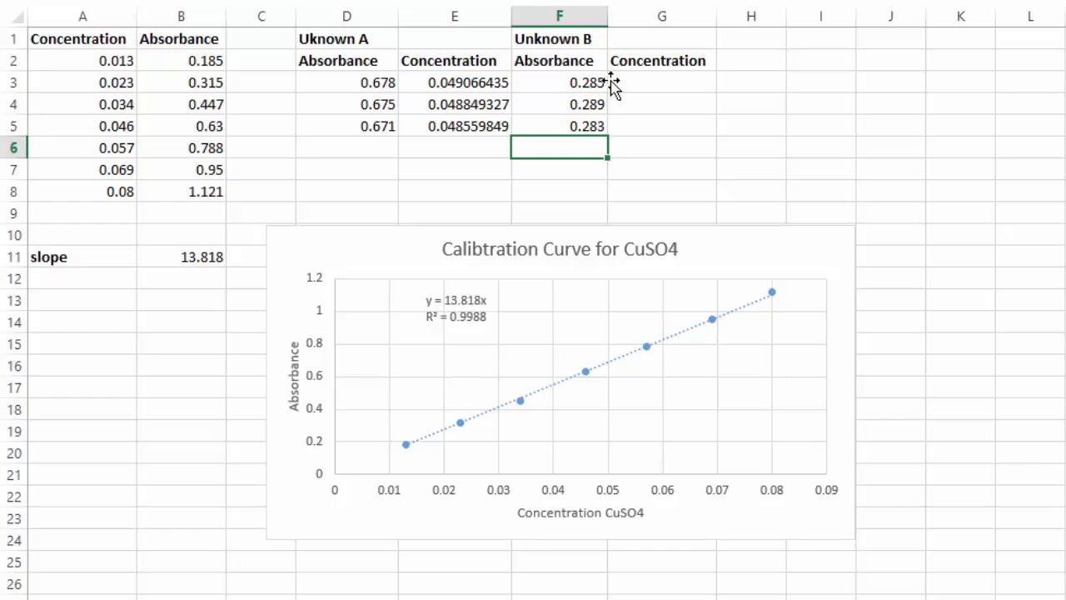
# Calculate Unknown B's first concentration in G3 from its absorbance and the slope with the formula =F3/B11.
pyautogui.click(662, 76)
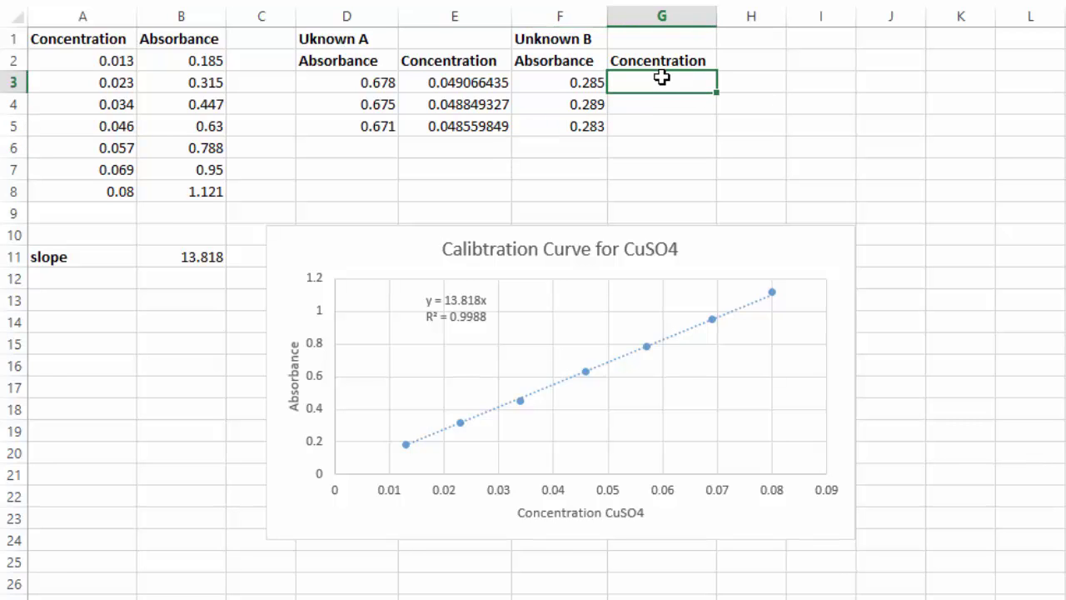
pyautogui.write('=')
pyautogui.click(585, 82)
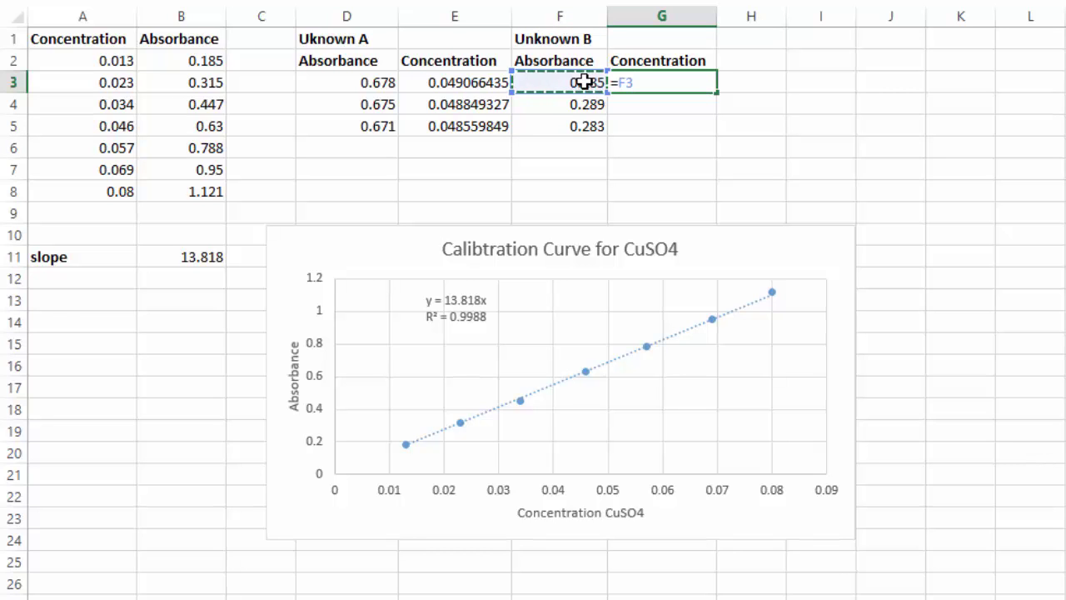
pyautogui.write('/')
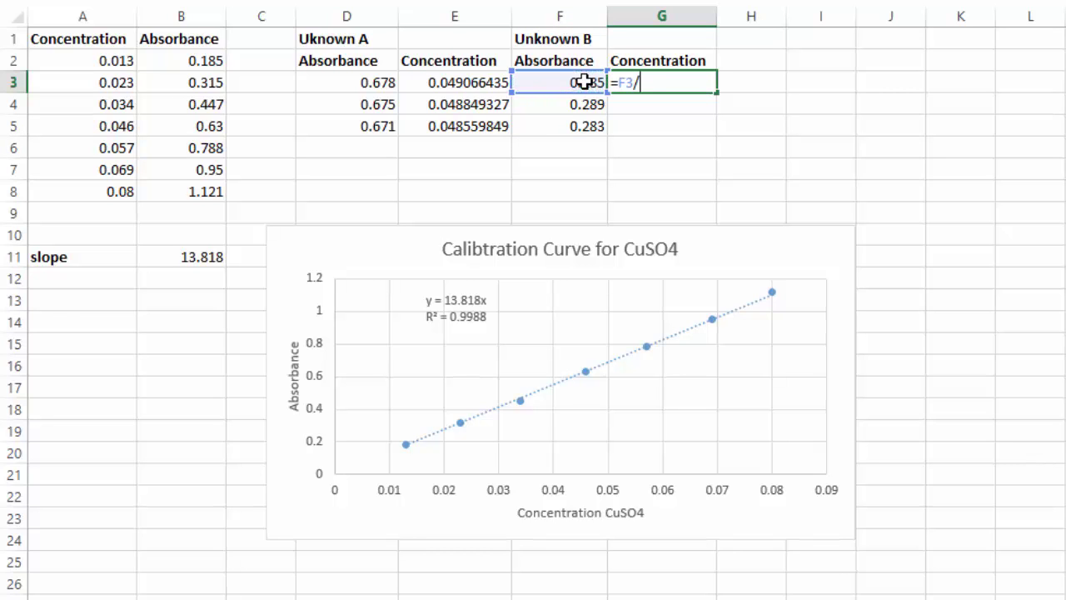
pyautogui.click(171, 255)
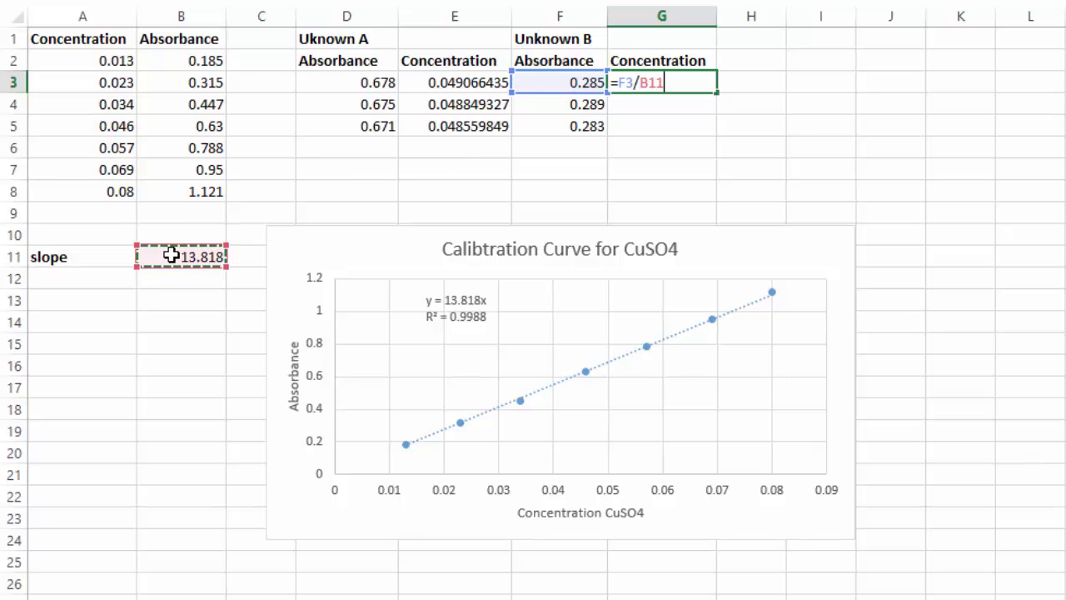
pyautogui.press('Return')
pyautogui.click(650, 79)
# Calculate Unknown B's second concentration in G4 from its absorbance and the slope with the formula =F4/B11.
pyautogui.click(654, 111)
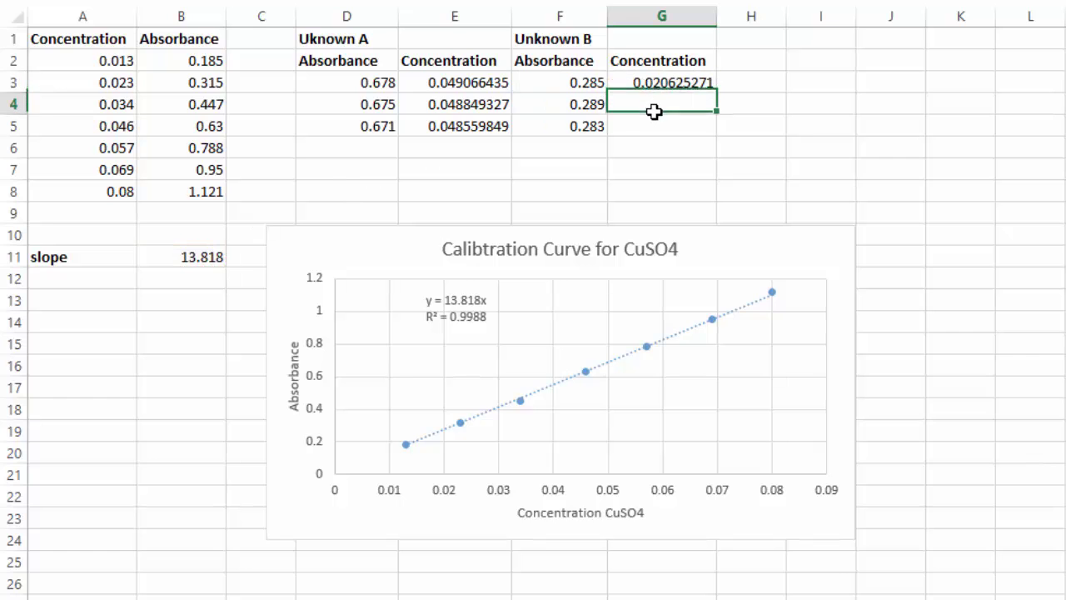
pyautogui.write('=')
pyautogui.click(573, 102)
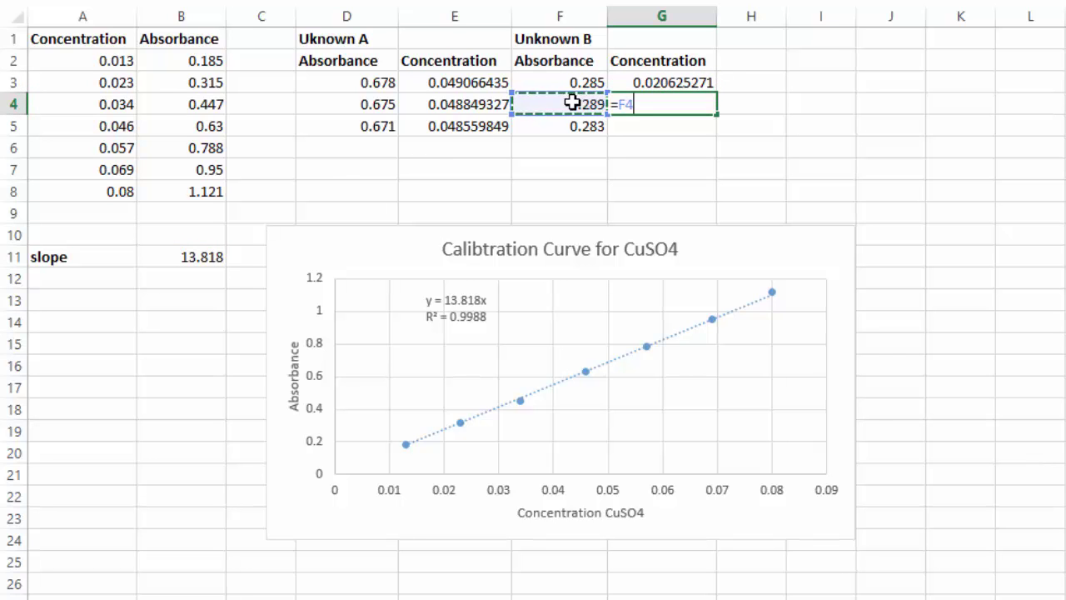
pyautogui.write('/')
pyautogui.click(181, 257)
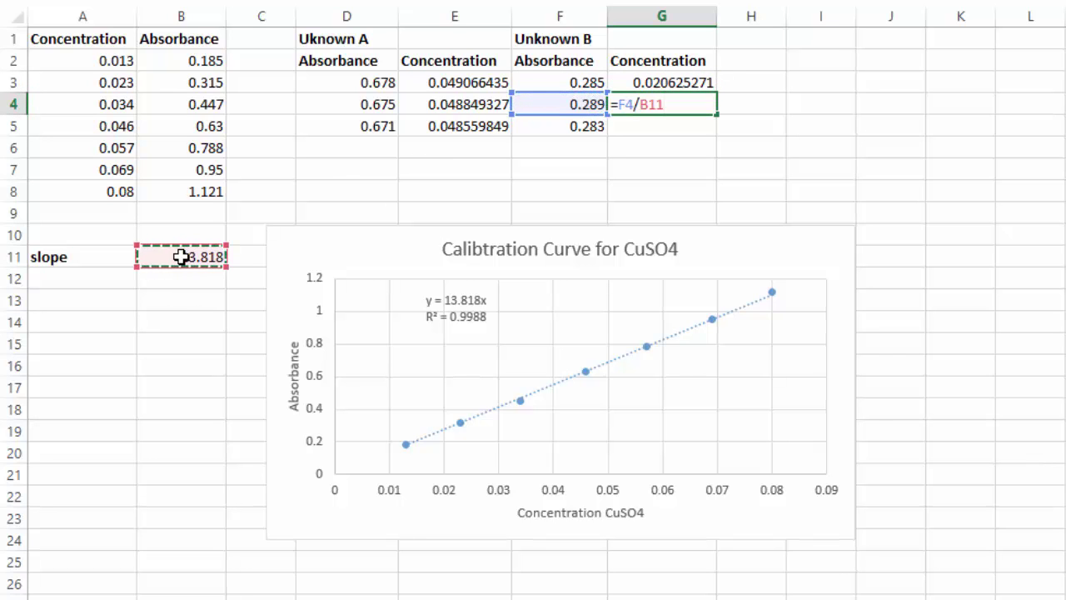
pyautogui.press('Return')
# Calculate Unknown B's third concentration in G5 by dividing the absorbance in F5 by the slope in B11.
pyautogui.write('=')
pyautogui.click(579, 127)
pyautogui.write('/')
pyautogui.click(181, 259)
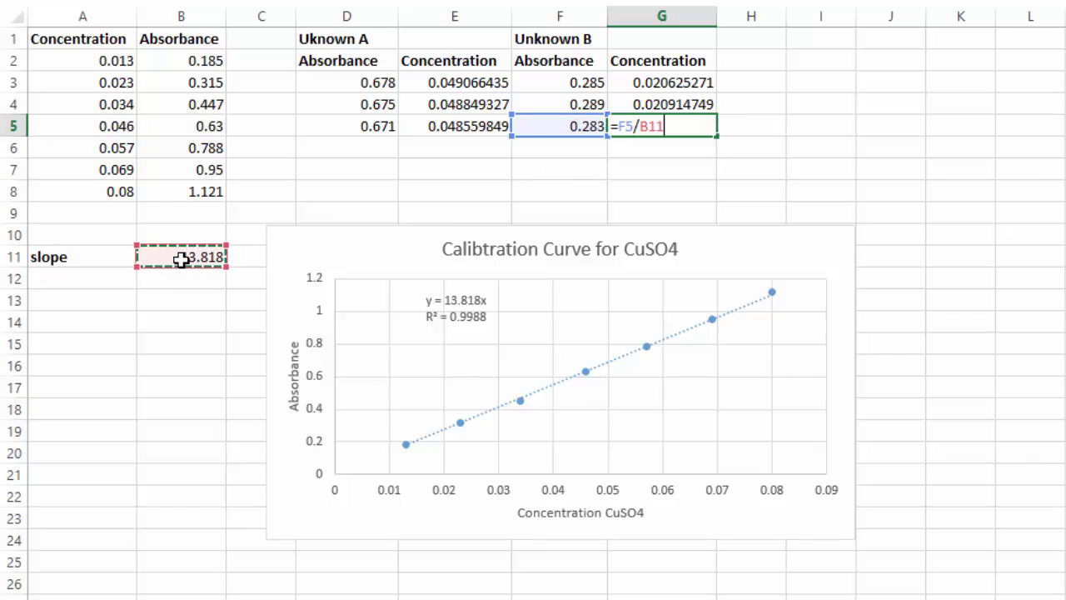
pyautogui.press('Return')
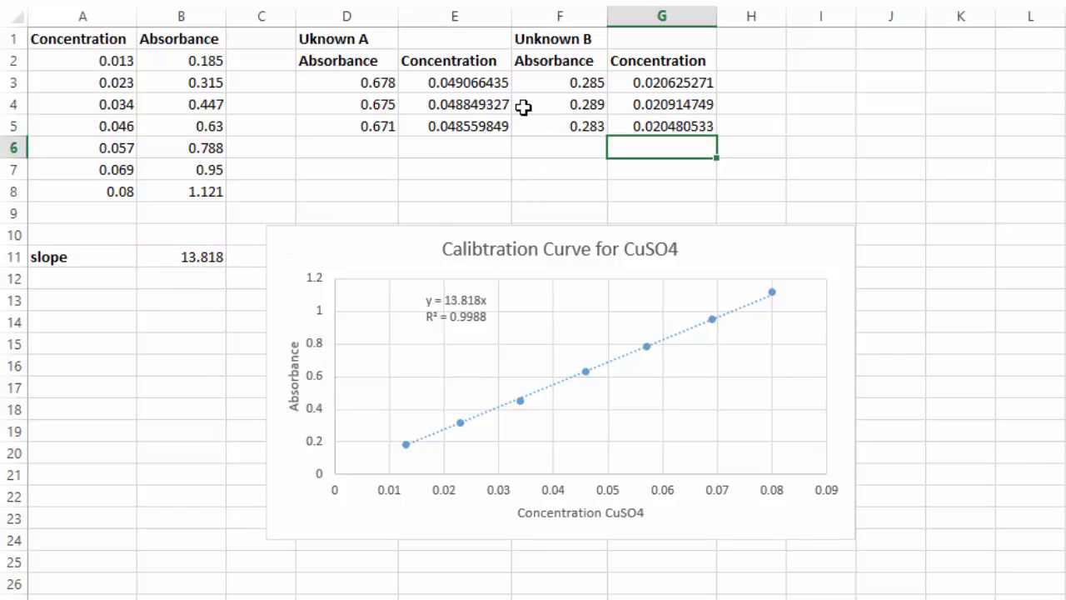
# Format Unknown A's concentrations in E3:E5 as Scientific numbers with 2 decimal places.
pyautogui.moveTo(466, 83); pyautogui.dragTo(469, 131)
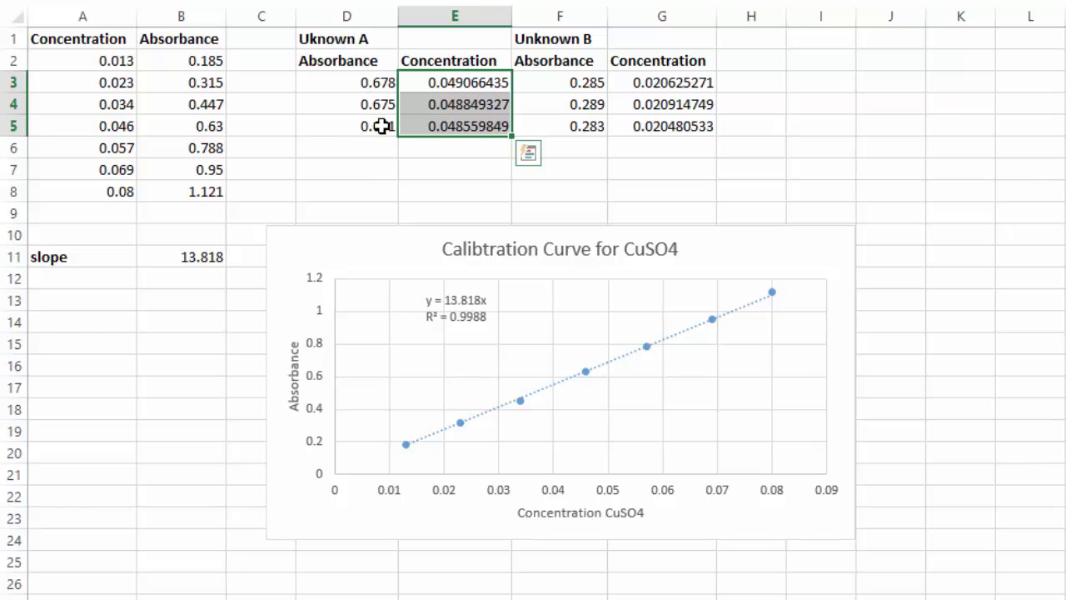
pyautogui.rightClick(455, 124)
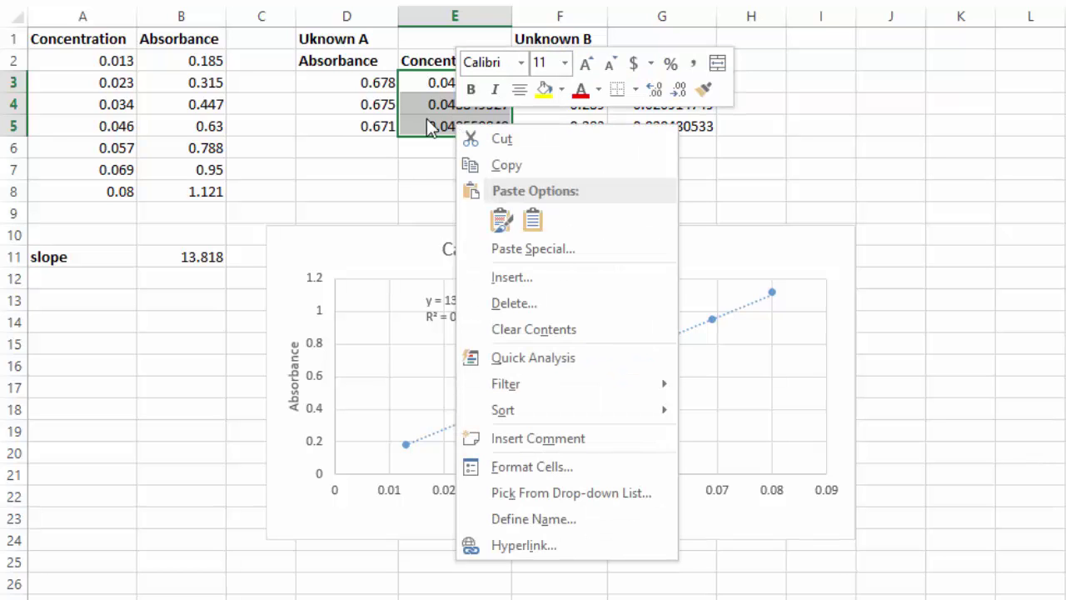
pyautogui.click(553, 468)
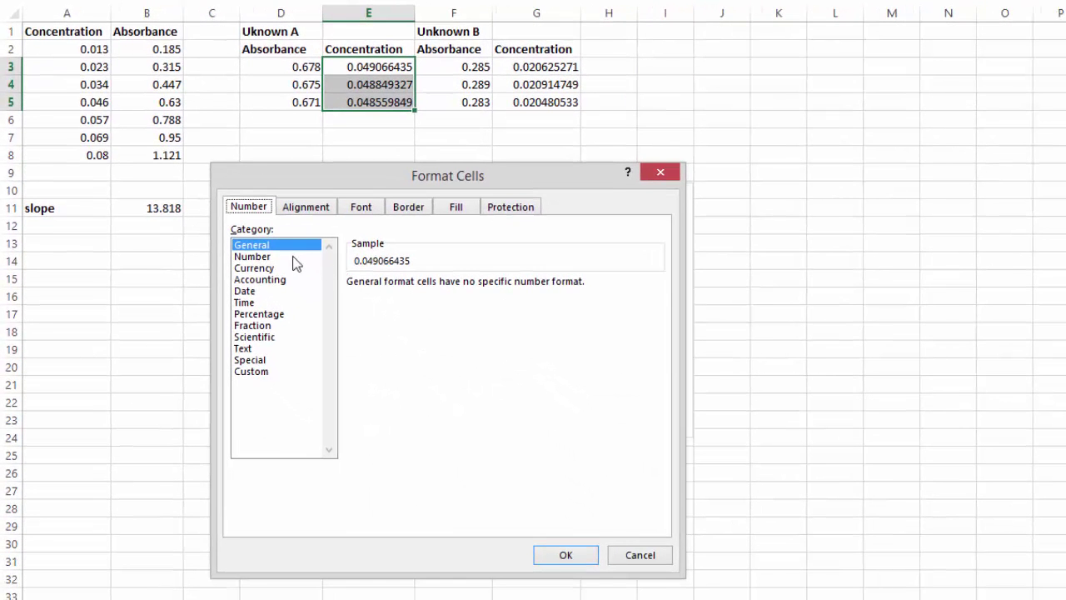
pyautogui.click(281, 257)
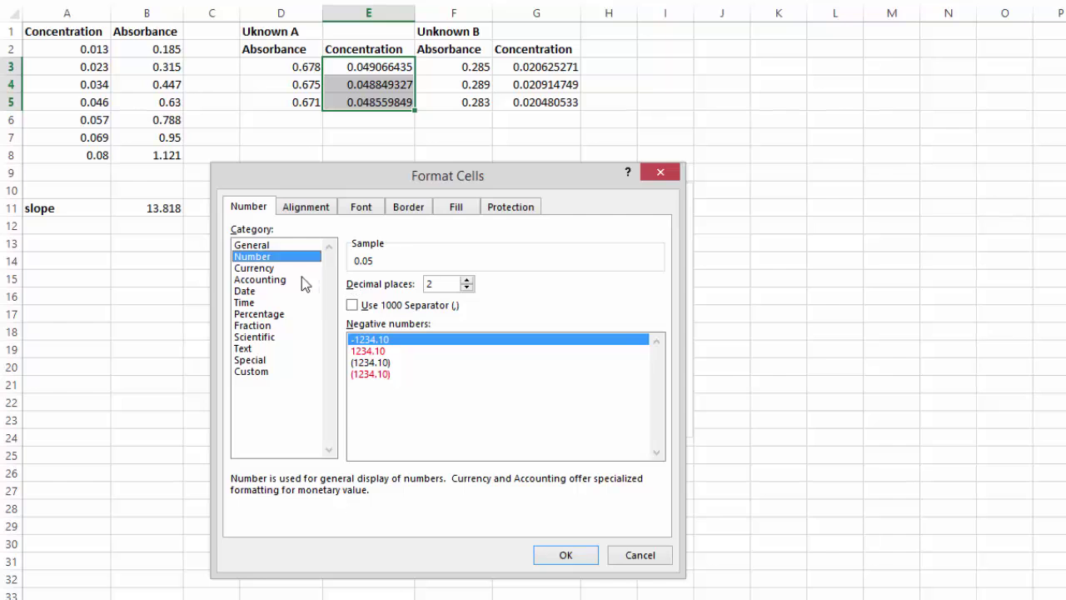
pyautogui.click(269, 338)
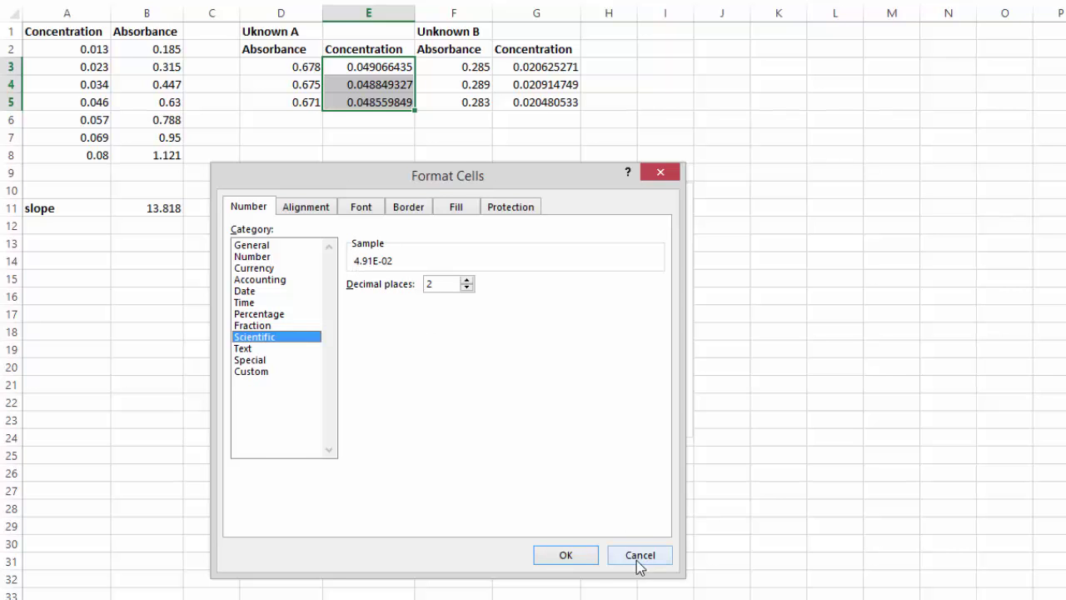
pyautogui.click(566, 555)
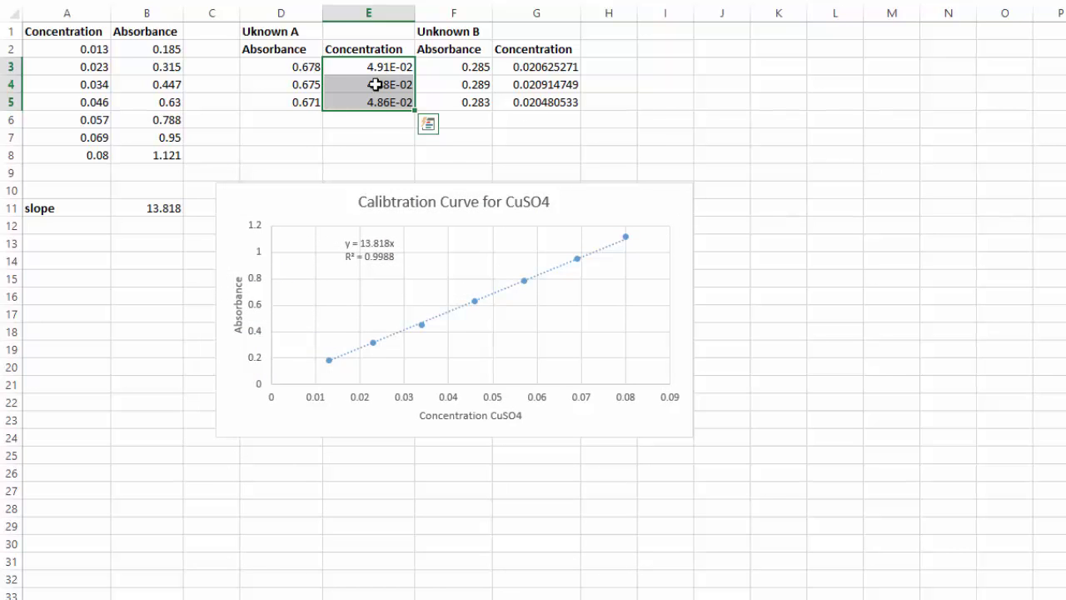
# Apply the Scientific number format with 2 decimal places to Unknown B's concentrations in G3:G5.
pyautogui.moveTo(530, 64); pyautogui.dragTo(534, 103)
pyautogui.rightClick(534, 101)
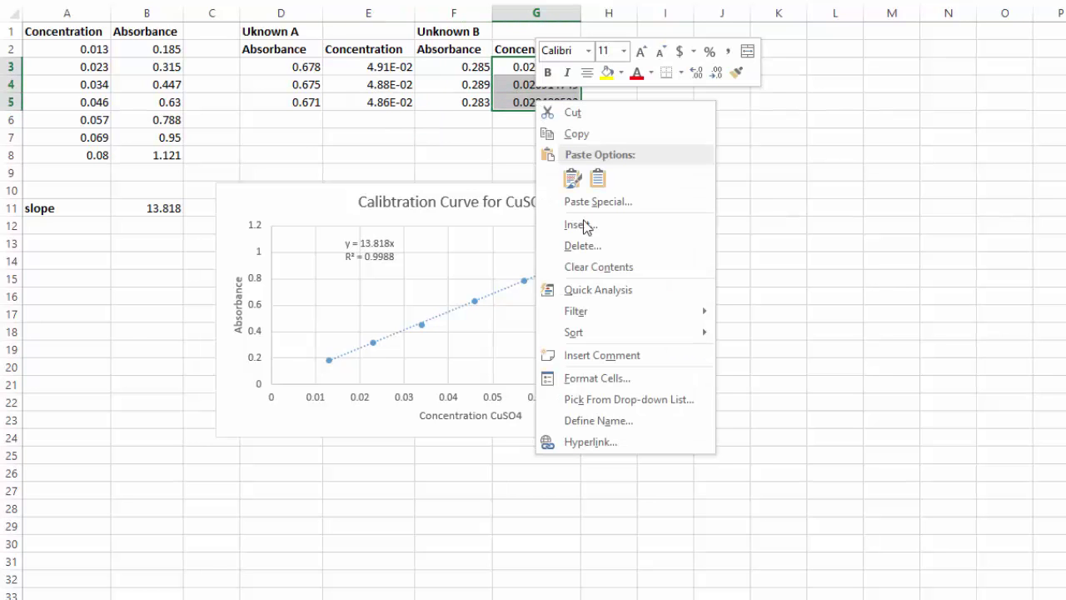
pyautogui.click(638, 375)
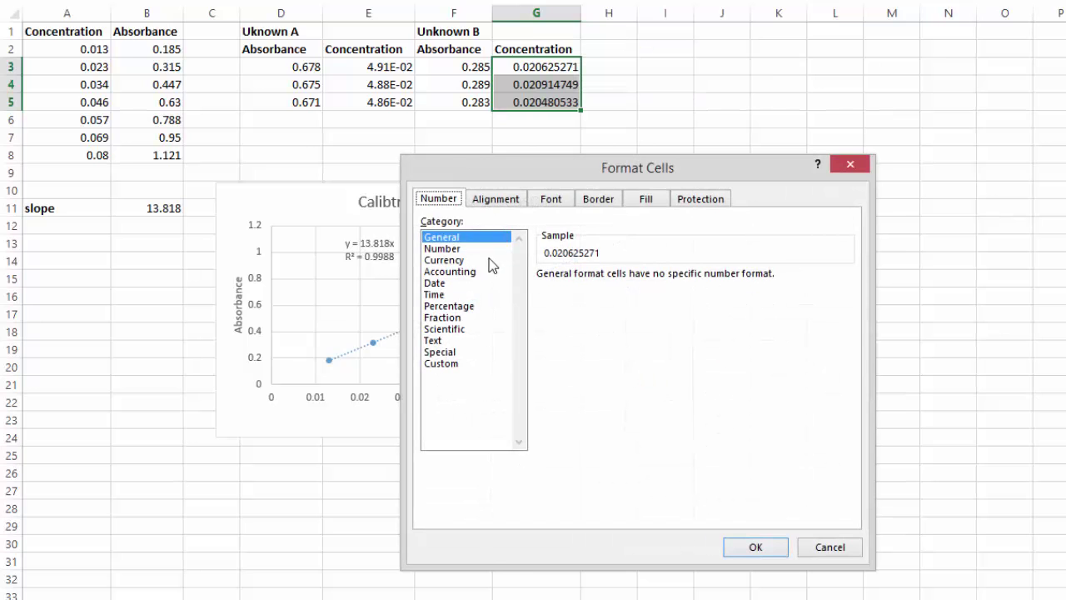
pyautogui.click(461, 330)
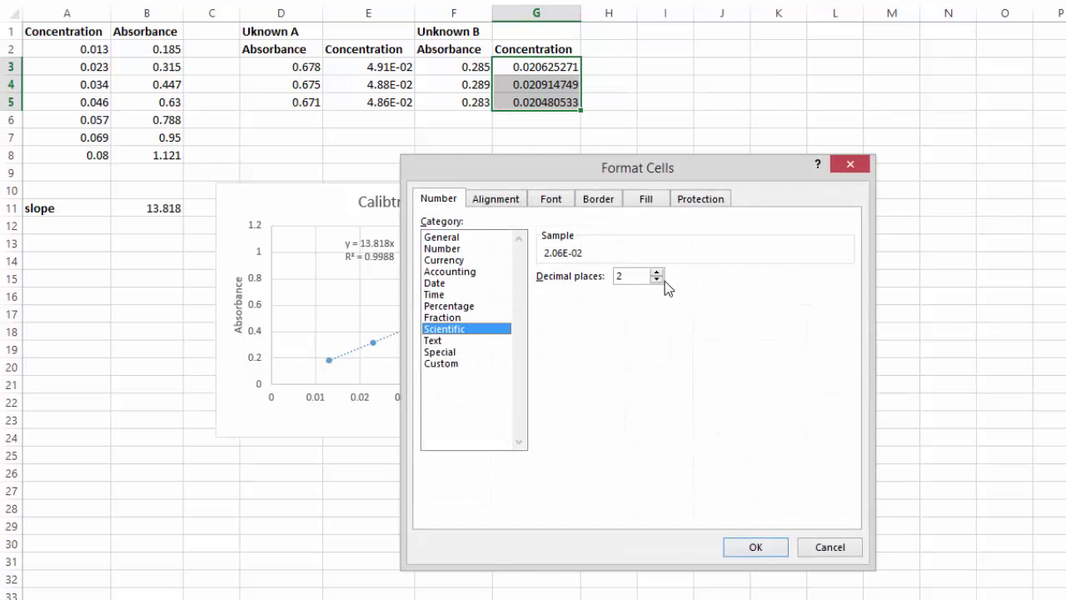
pyautogui.click(755, 547)
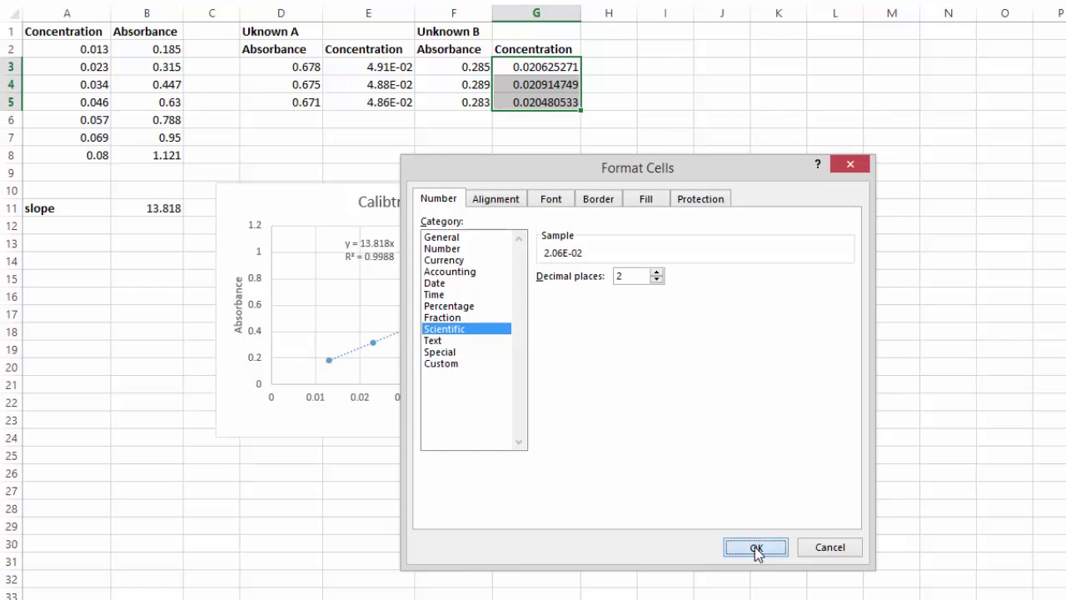
pyautogui.click(454, 155)
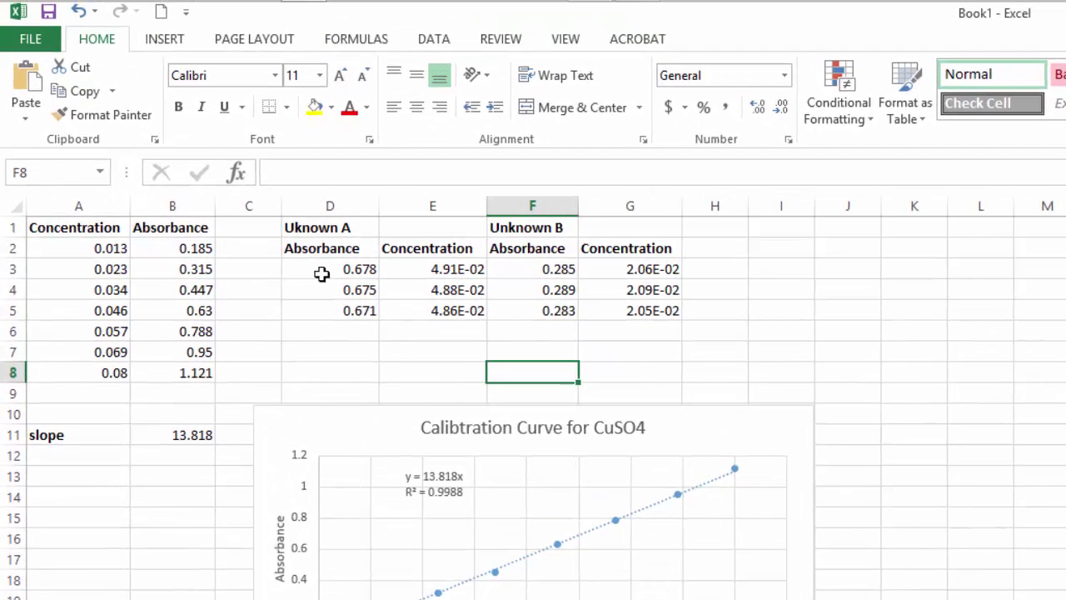
# Center the calibration data in A2:B8 and the unknowns' values in D3:G5 horizontally.
pyautogui.moveTo(90, 248); pyautogui.dragTo(158, 370)
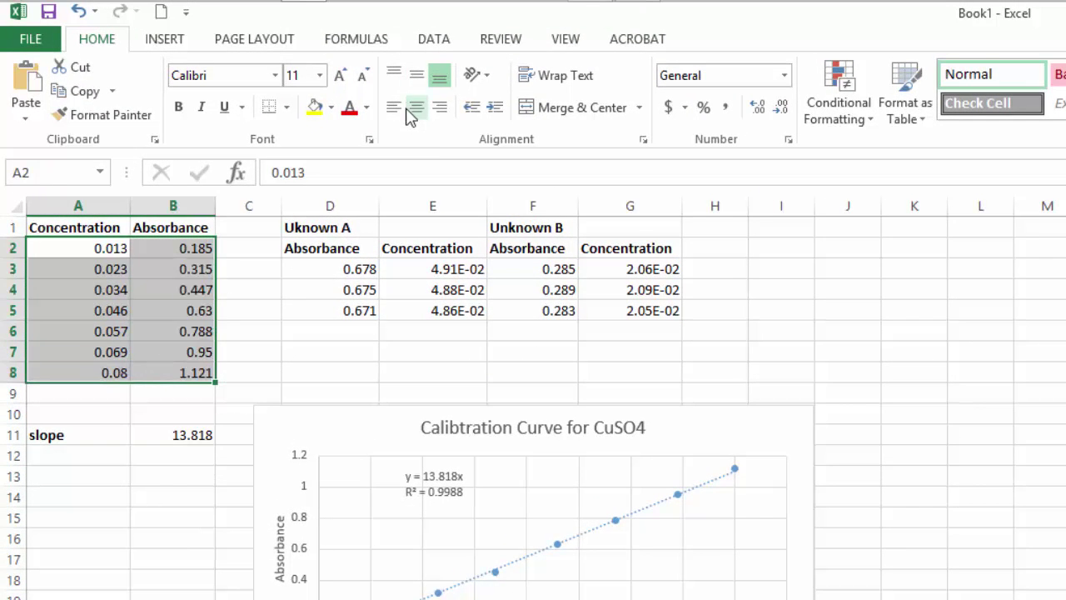
pyautogui.click(418, 109)
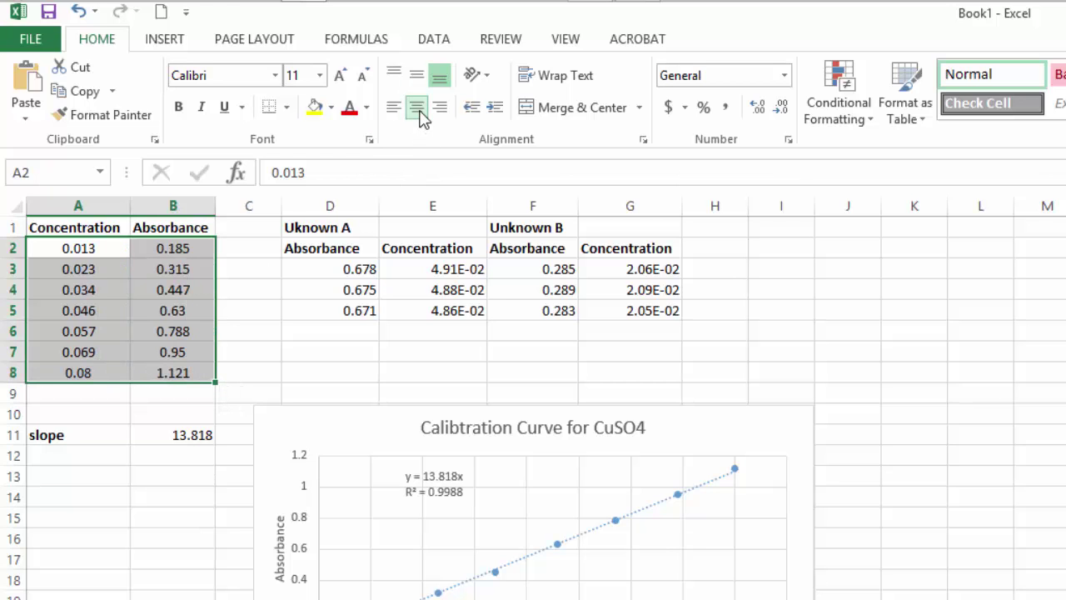
pyautogui.moveTo(347, 269); pyautogui.dragTo(636, 312)
pyautogui.click(416, 107)
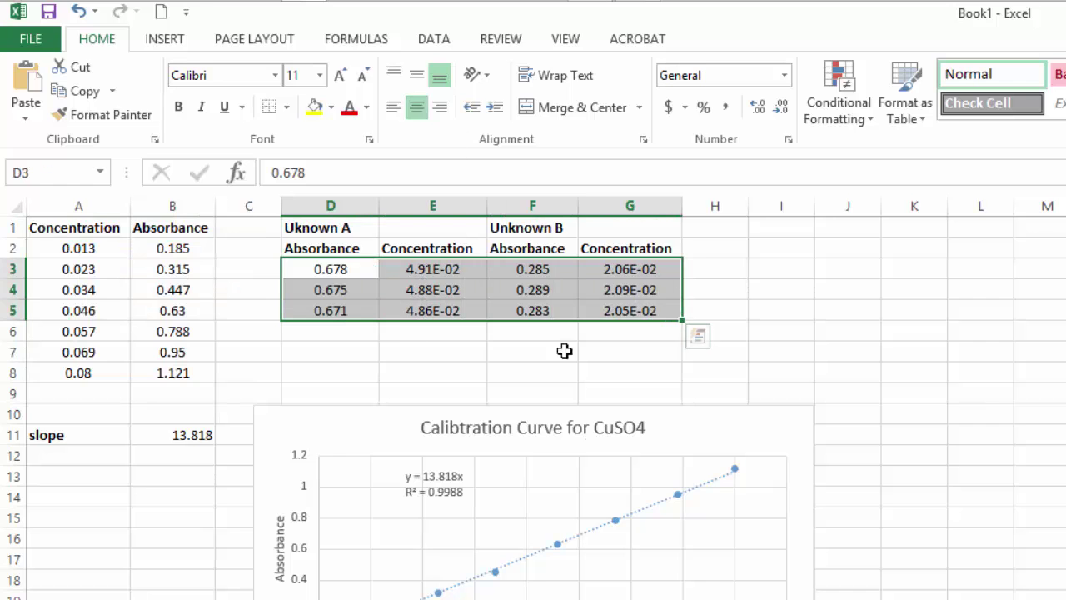
pyautogui.click(428, 353)
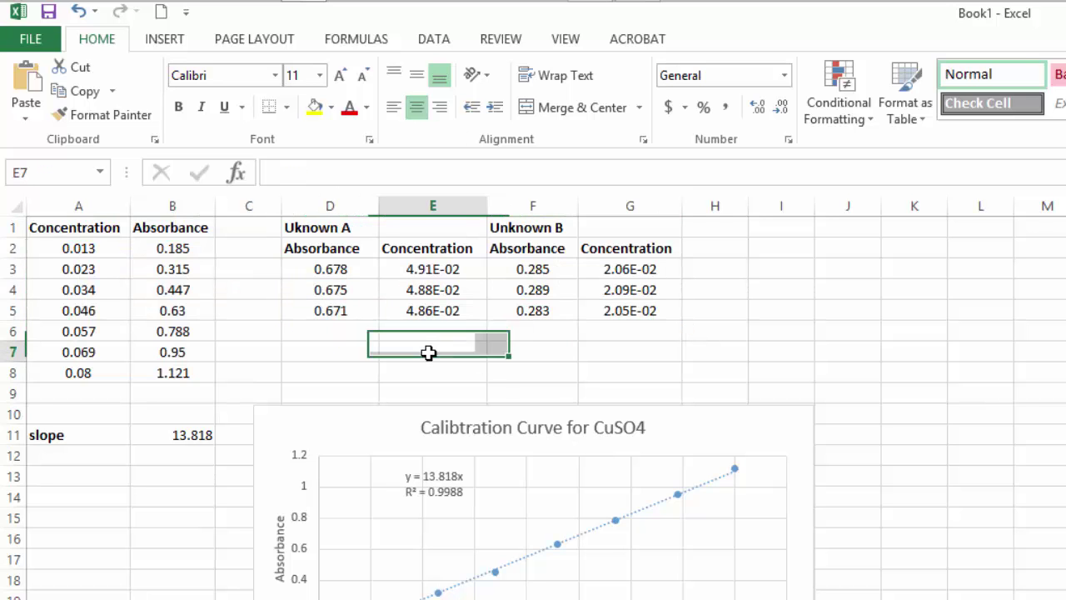
pyautogui.click(449, 265)
pyautogui.moveTo(449, 265); pyautogui.dragTo(453, 305)
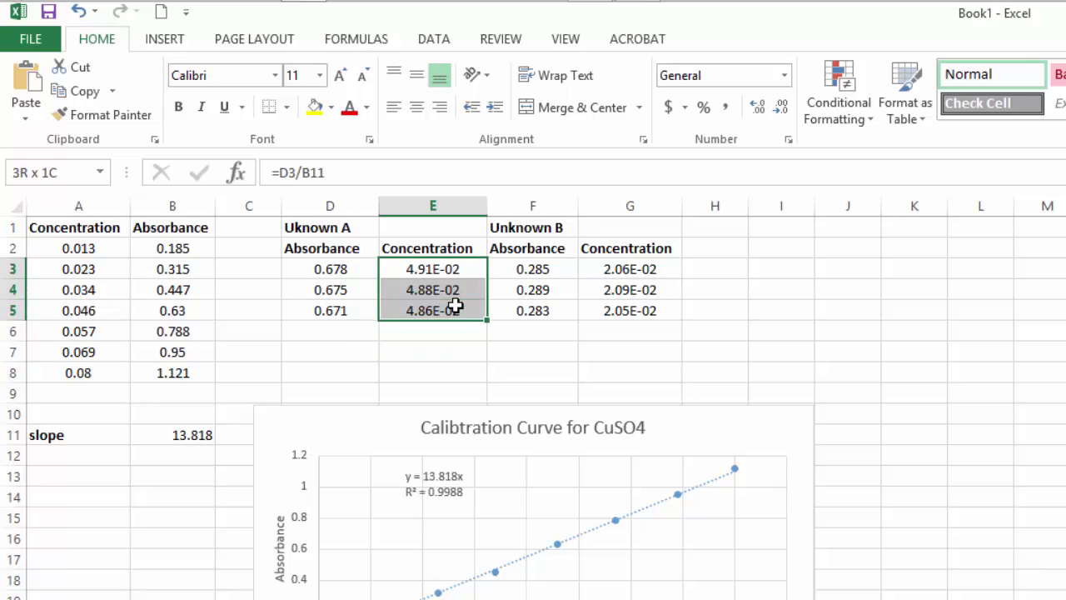
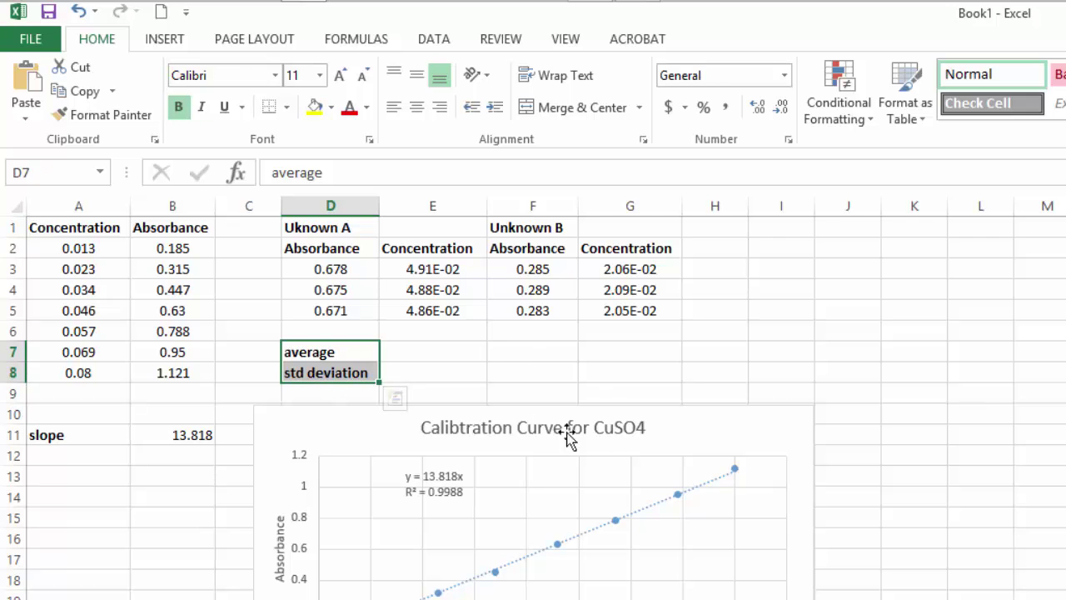
# Calculate Unknown A's average concentration in E7 by searching for the AVERAGE function and applying it to E3:E5.
pyautogui.click(454, 350)
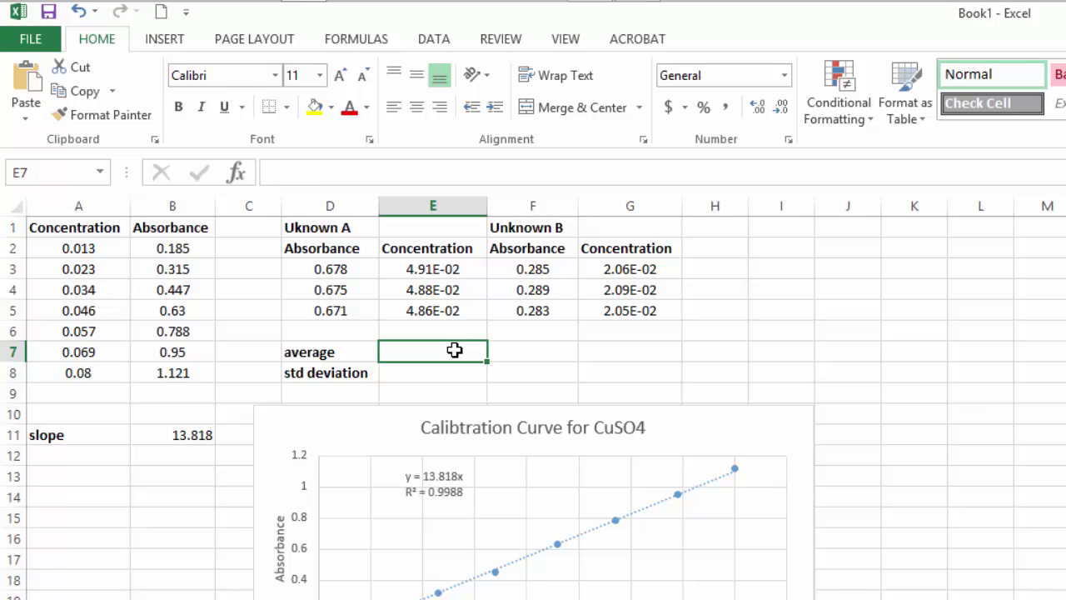
pyautogui.write('=')
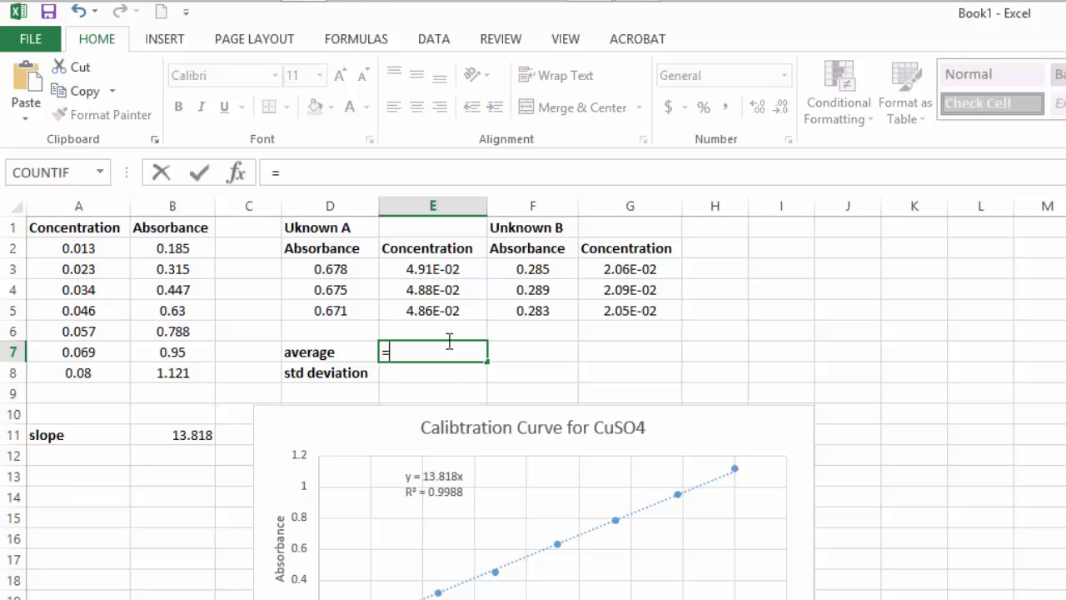
pyautogui.click(237, 174)
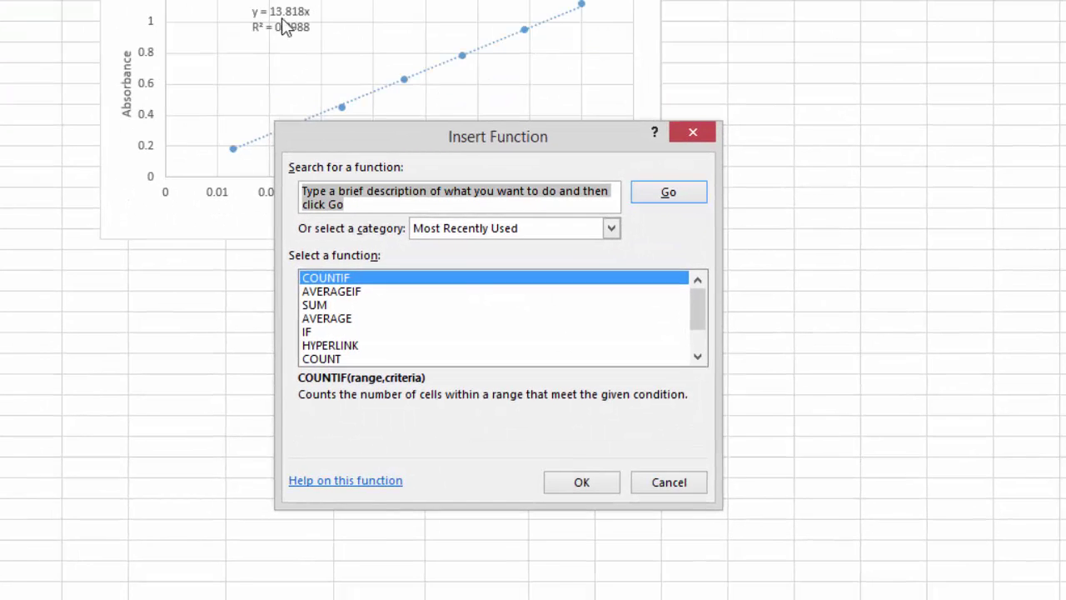
pyautogui.click(416, 268)
pyautogui.moveTo(396, 206); pyautogui.dragTo(309, 190)
pyautogui.write('s')
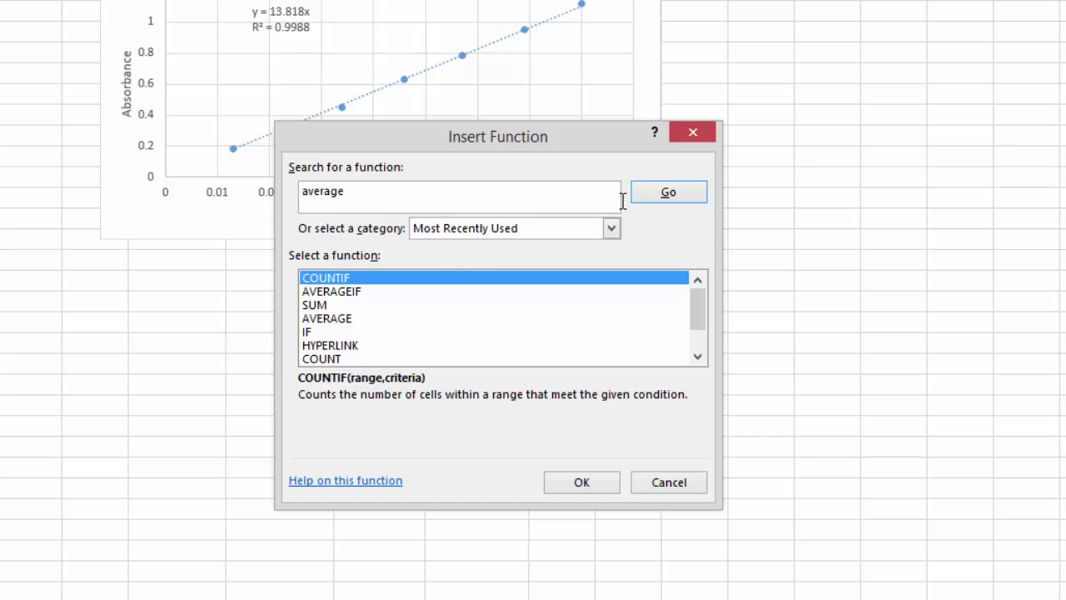
pyautogui.click(677, 193)
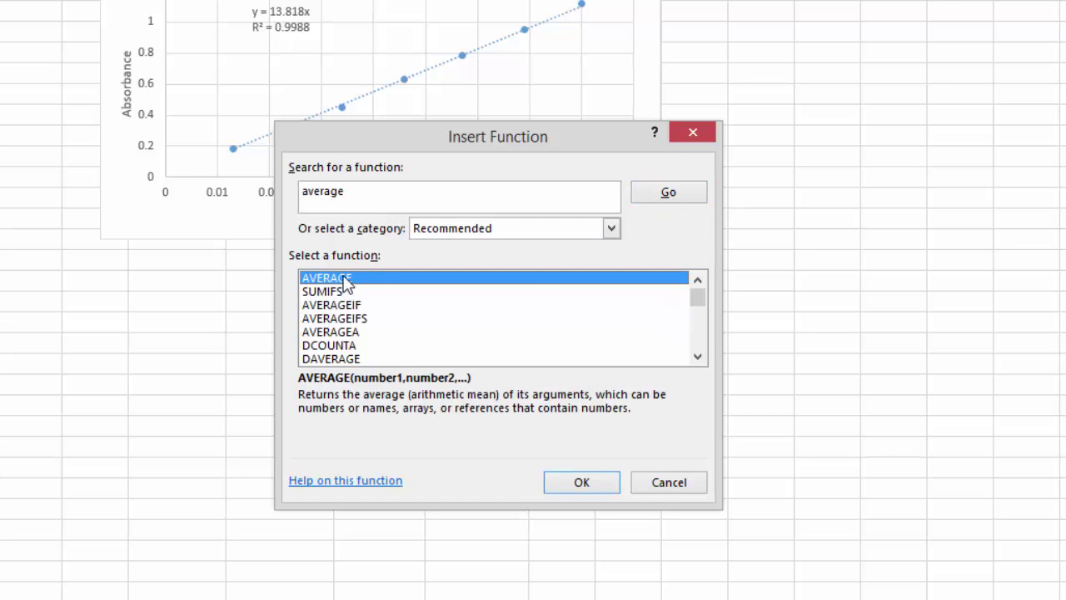
pyautogui.doubleClick(372, 283)
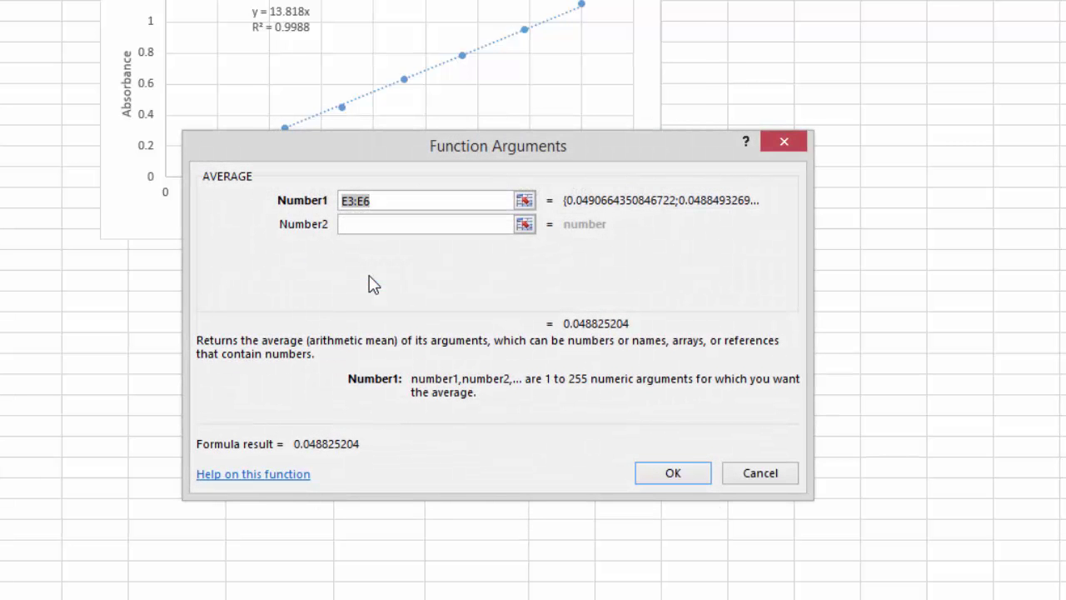
pyautogui.click(523, 201)
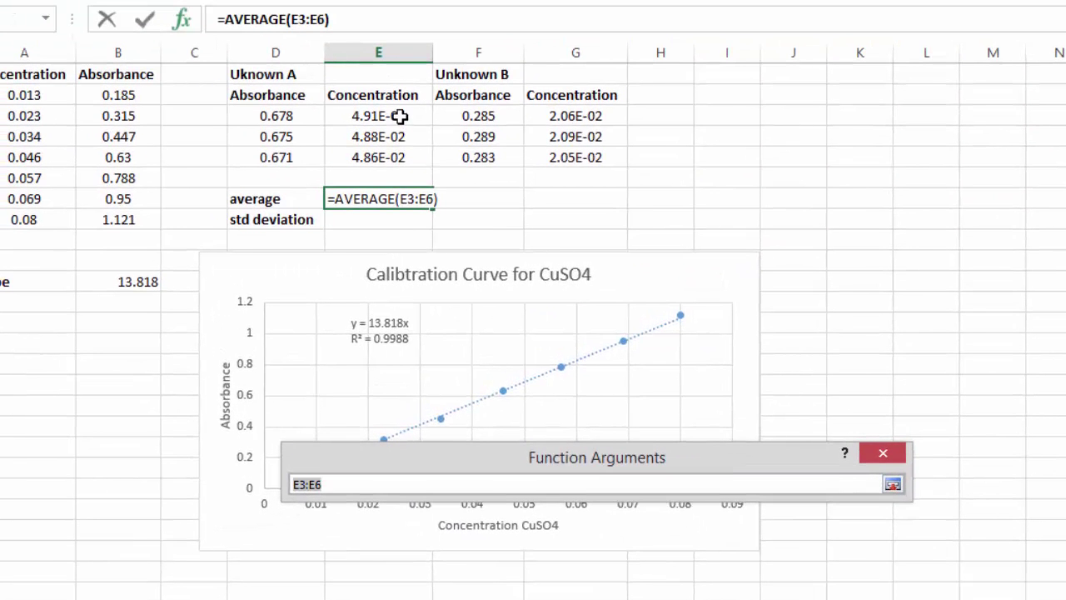
pyautogui.moveTo(399, 117); pyautogui.dragTo(405, 161)
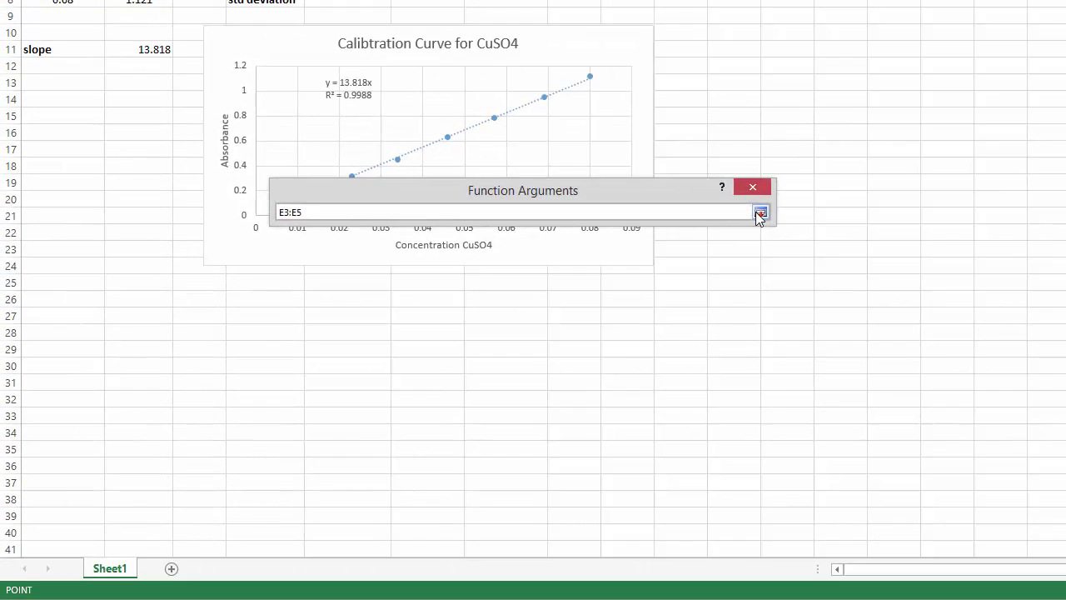
pyautogui.click(879, 457)
pyautogui.click(676, 461)
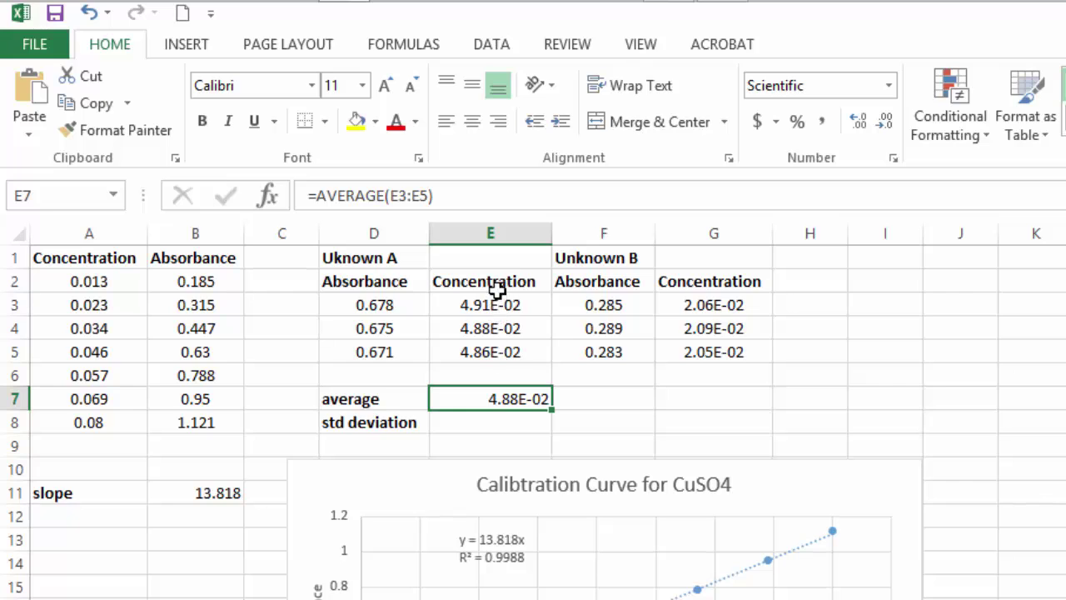
# Search the functions for "standard deviation" and insert STDEV into E8 for Unknown A.
pyautogui.click(512, 427)
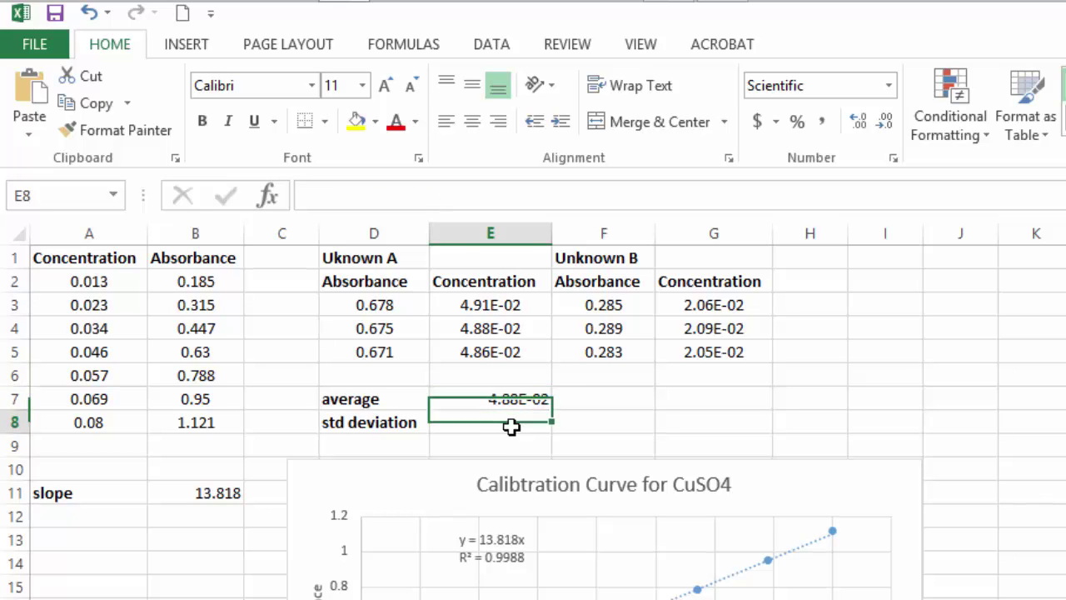
pyautogui.click(267, 195)
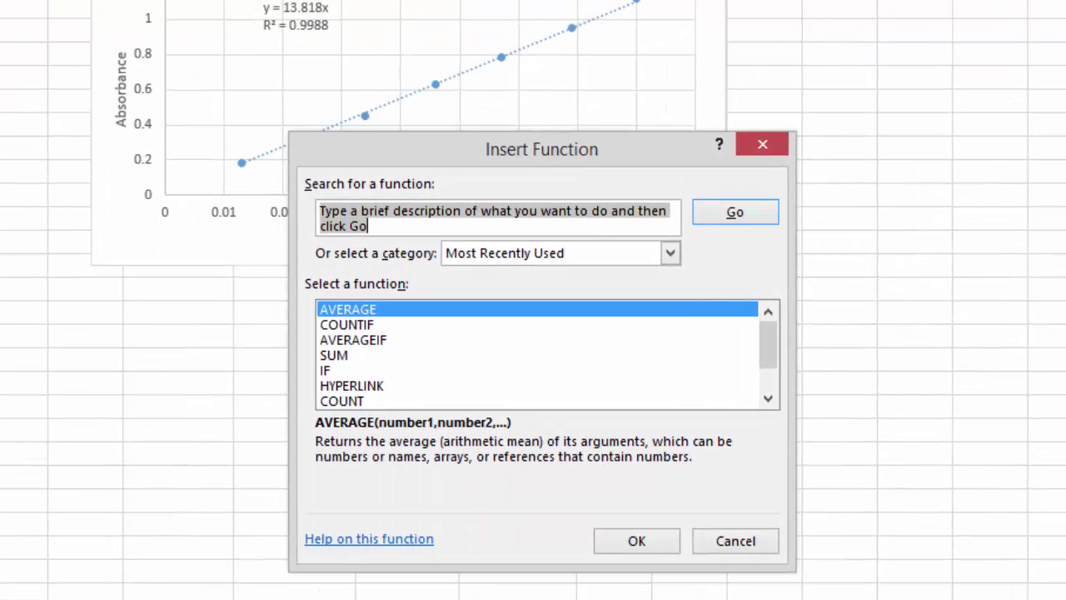
pyautogui.write('standard deviation')
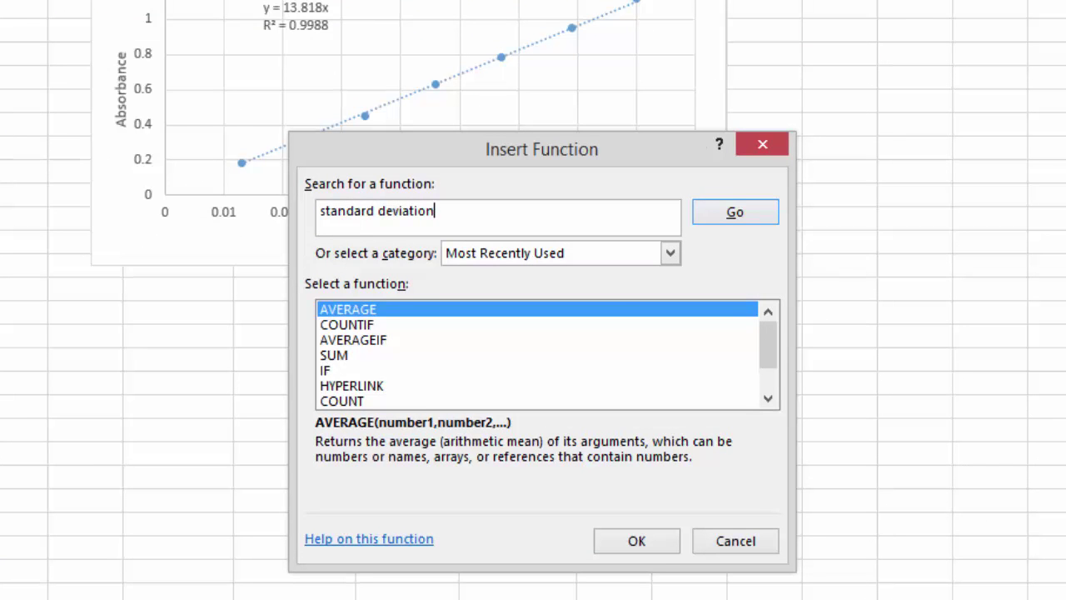
pyautogui.click(752, 220)
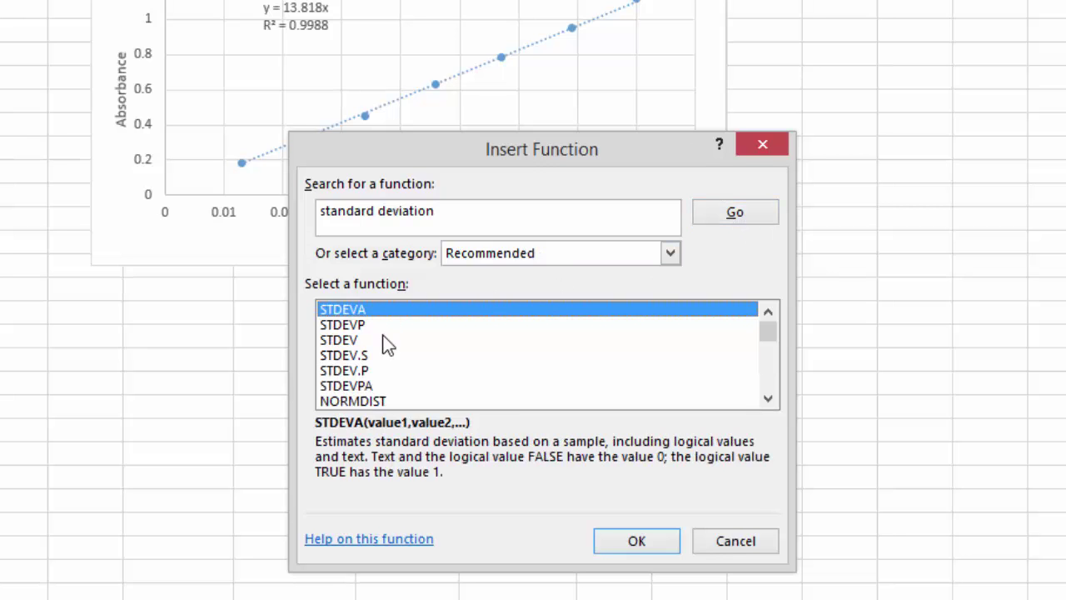
pyautogui.click(356, 342)
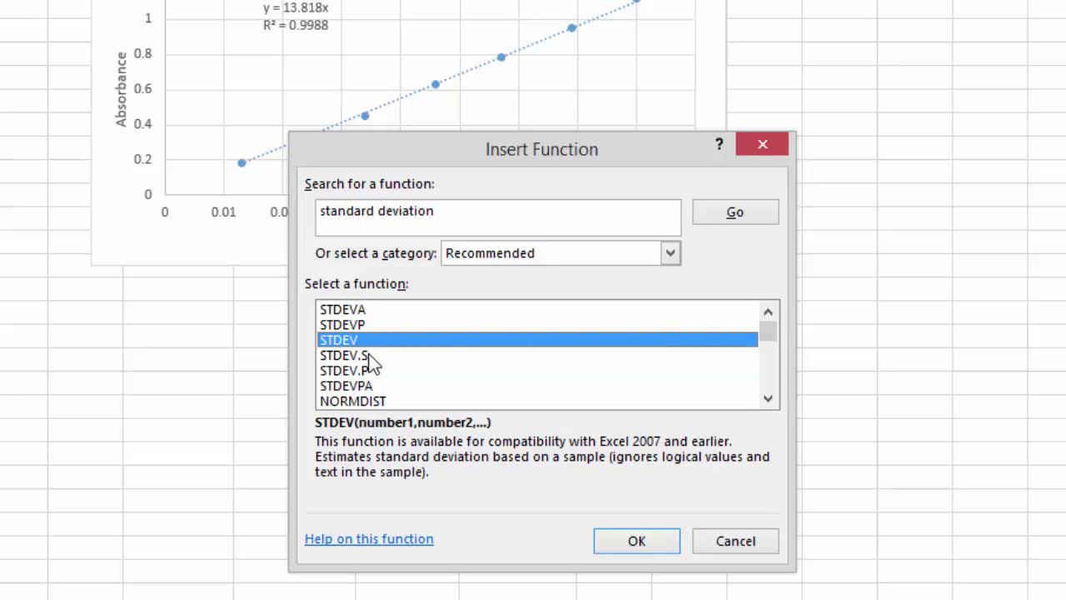
pyautogui.click(368, 355)
pyautogui.click(375, 370)
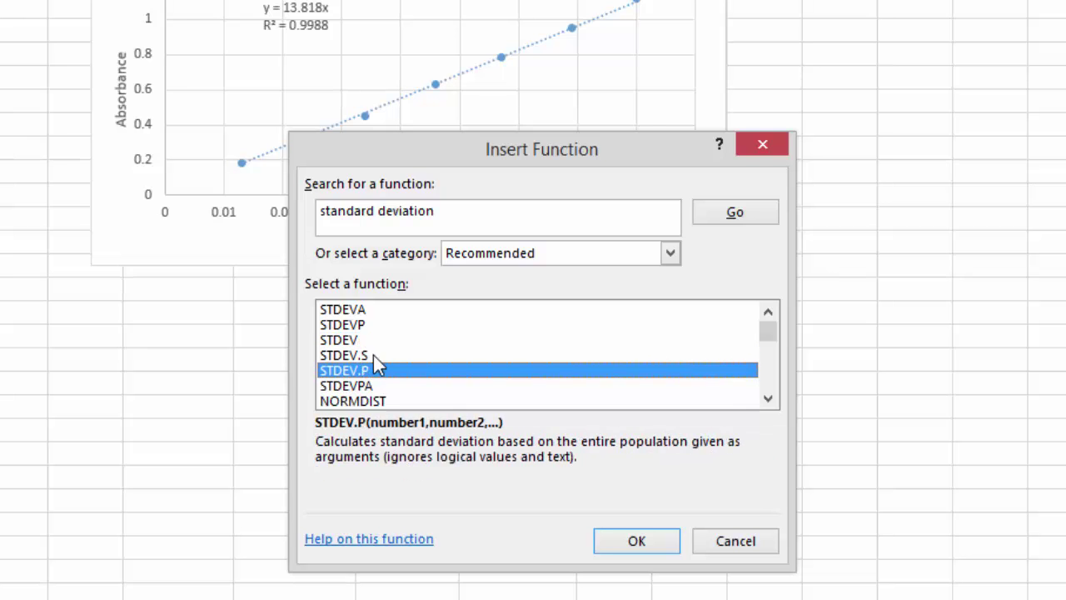
pyautogui.click(366, 340)
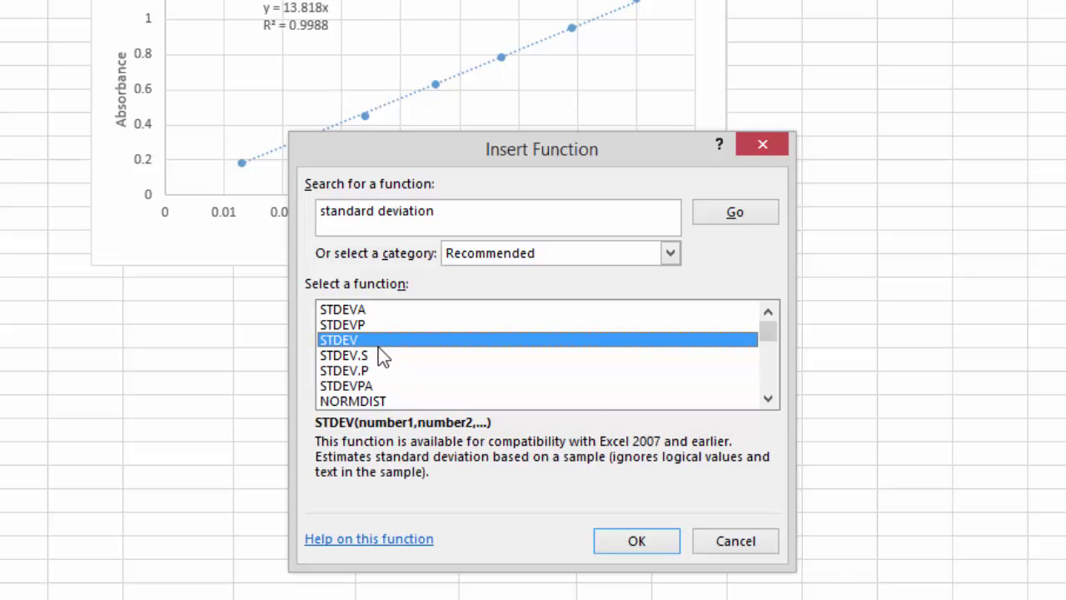
pyautogui.click(637, 542)
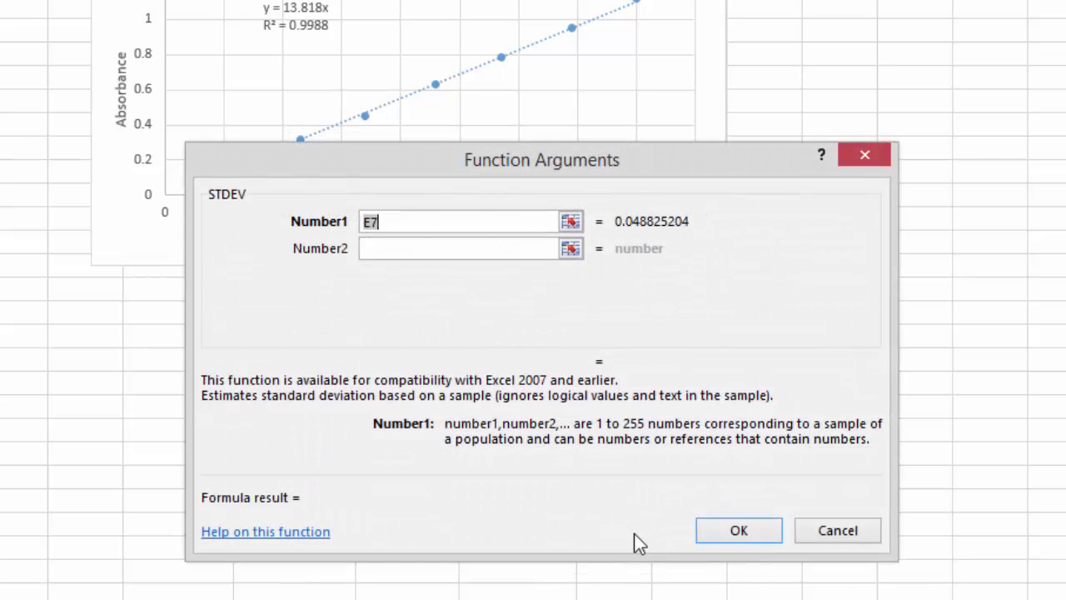
# Set the STDEV function's Number1 argument to Unknown A's concentrations in E3:E5 and complete the formula.
pyautogui.click(572, 225)
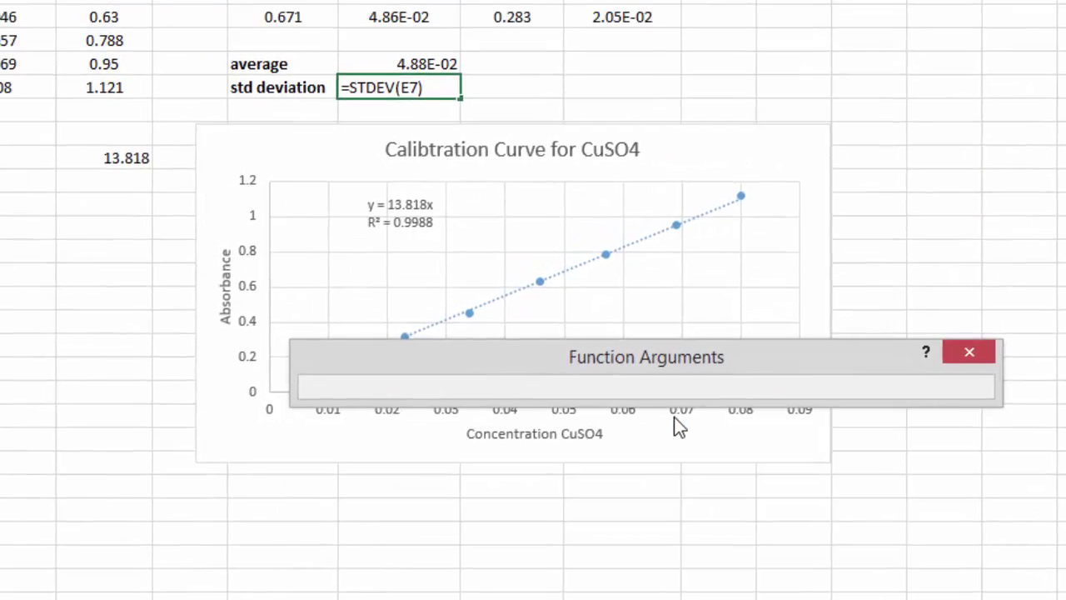
pyautogui.click(499, 141)
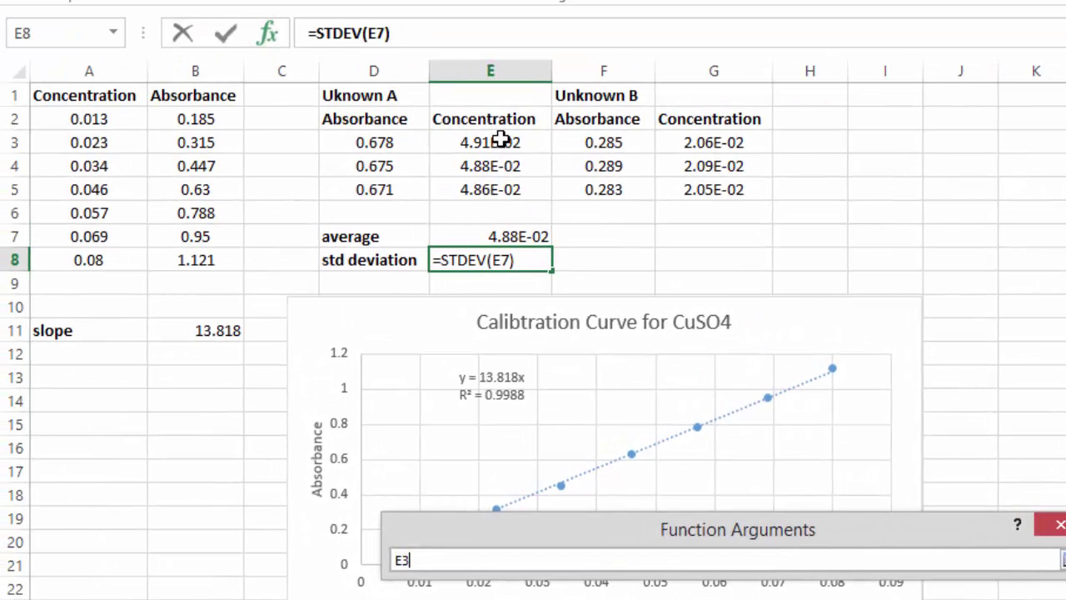
pyautogui.moveTo(500, 142); pyautogui.dragTo(506, 197)
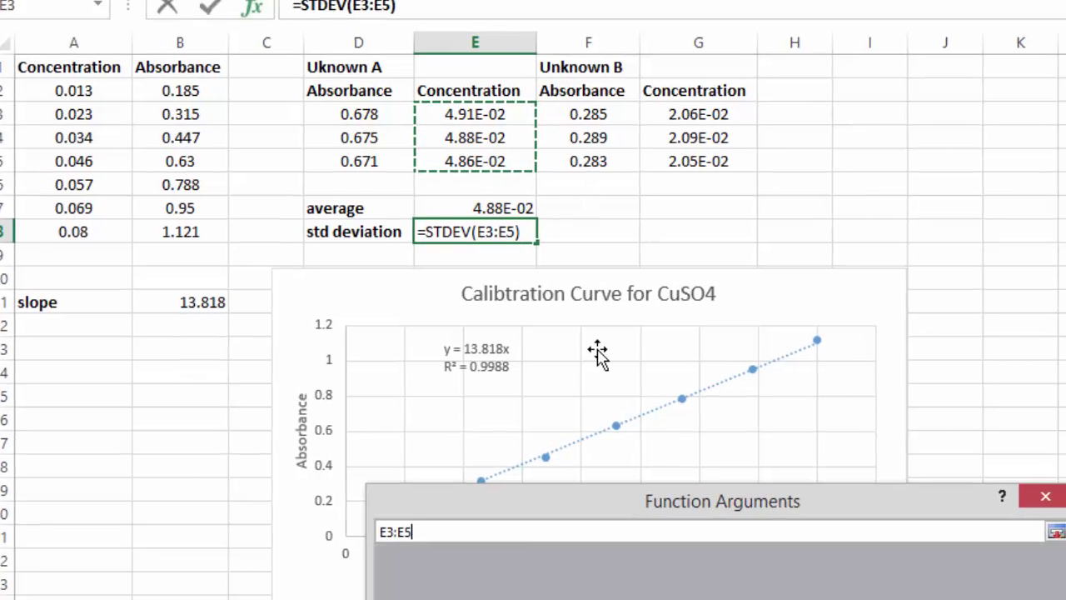
pyautogui.press('Return')
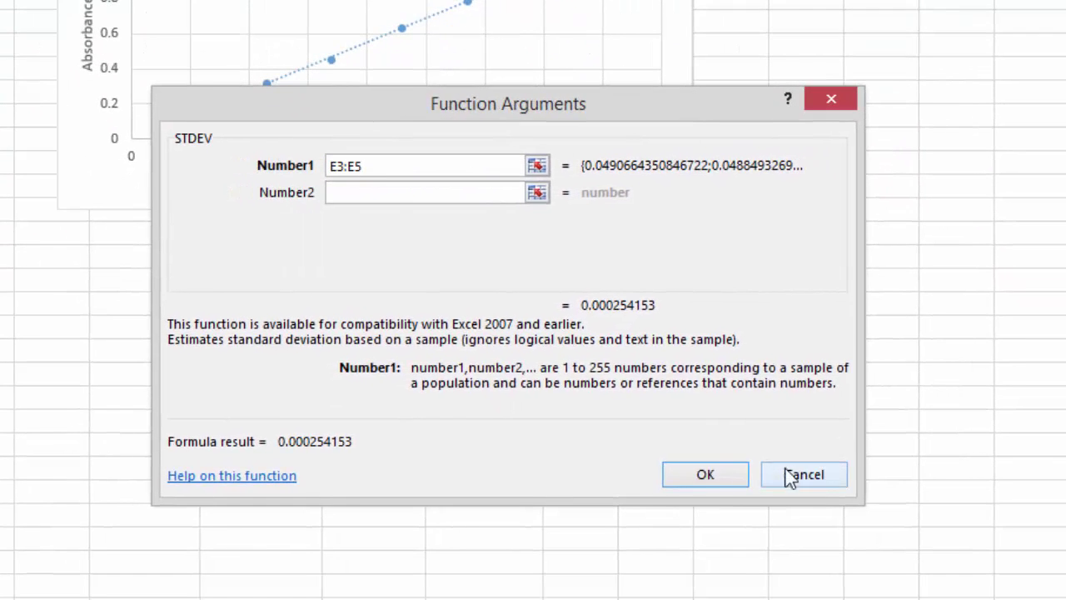
pyautogui.click(714, 477)
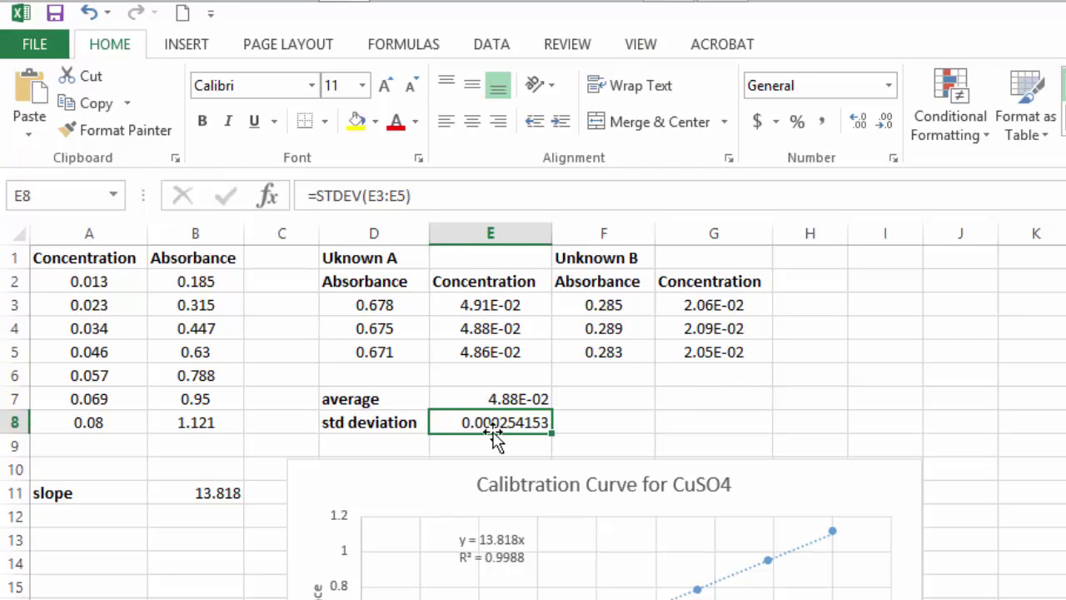
# Calculate Unknown B's average concentration in G7 with the formula =average(G3:G5).
pyautogui.click(727, 393)
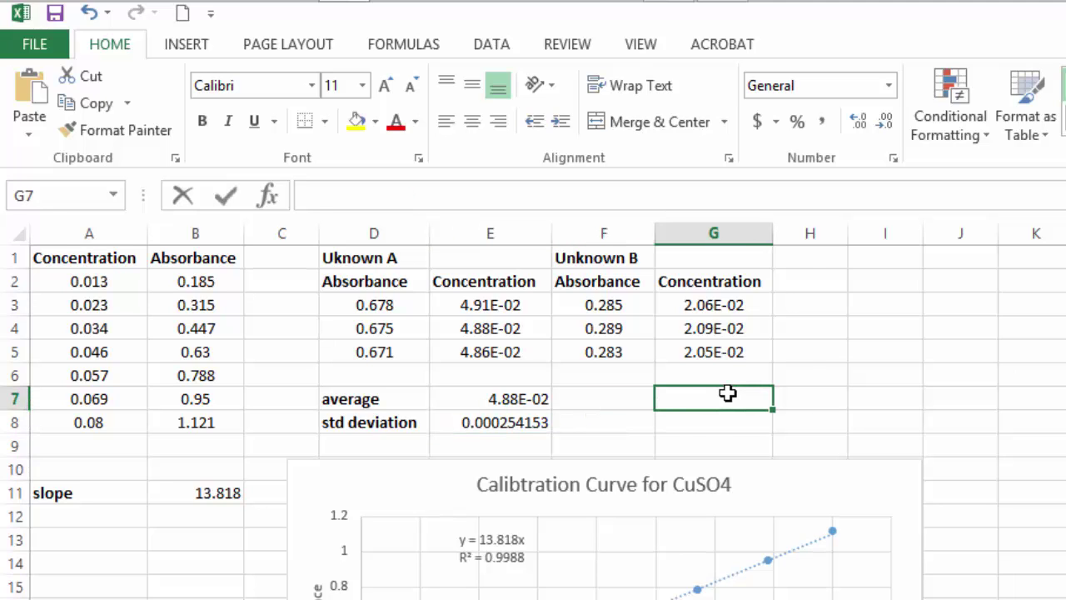
pyautogui.write('=average')
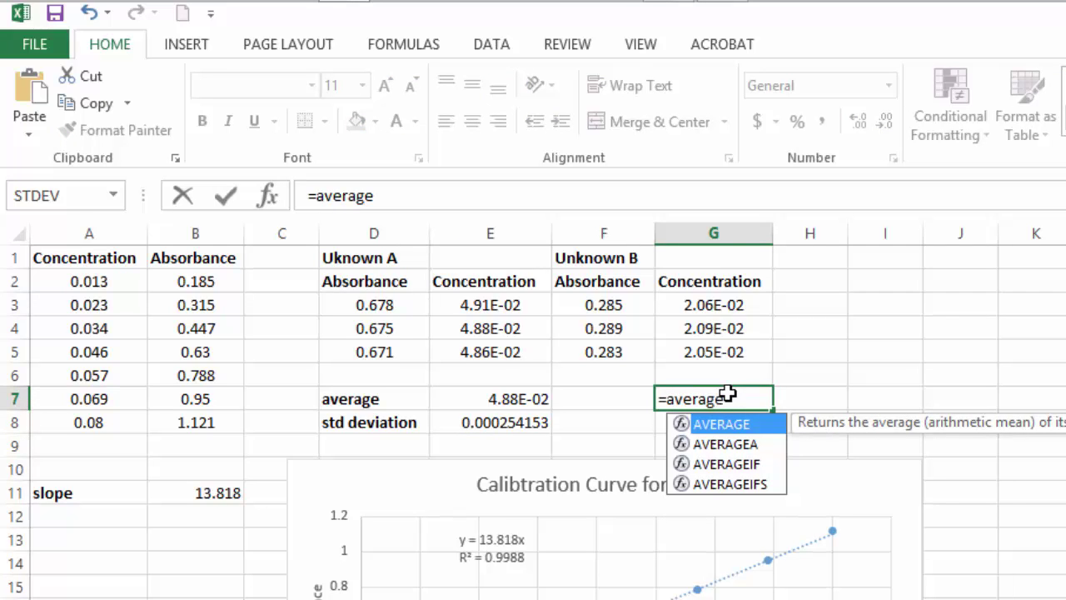
pyautogui.write('(')
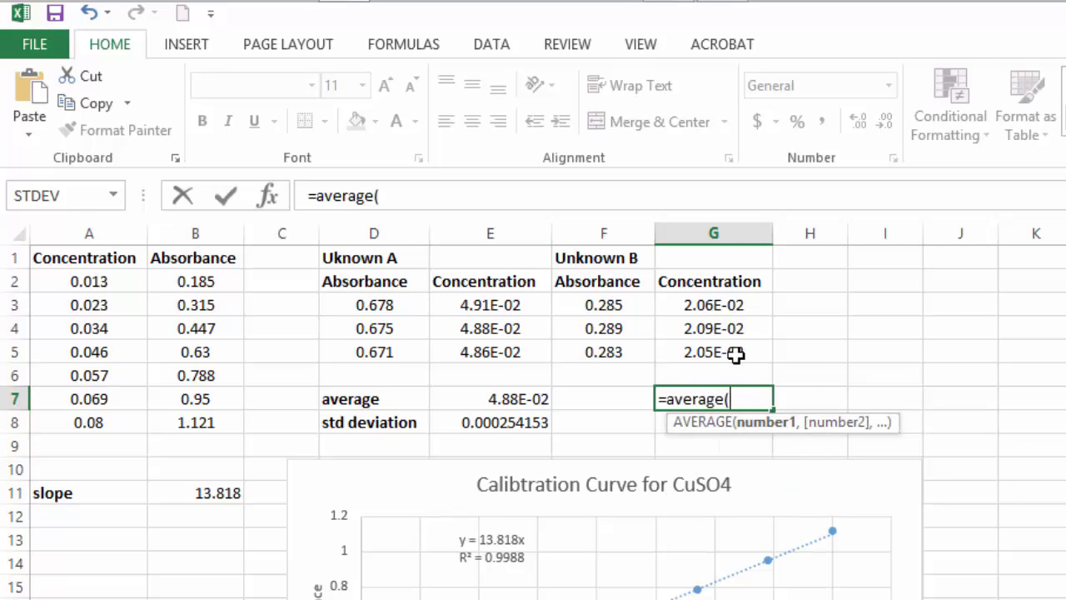
pyautogui.moveTo(740, 305); pyautogui.dragTo(741, 344)
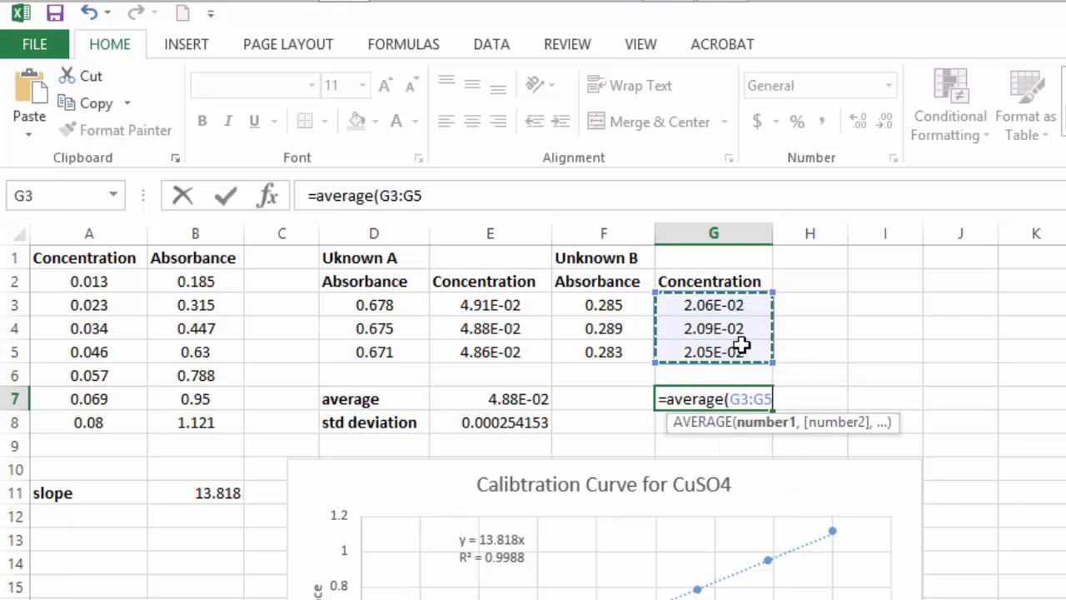
pyautogui.write(')')
pyautogui.press('Return')
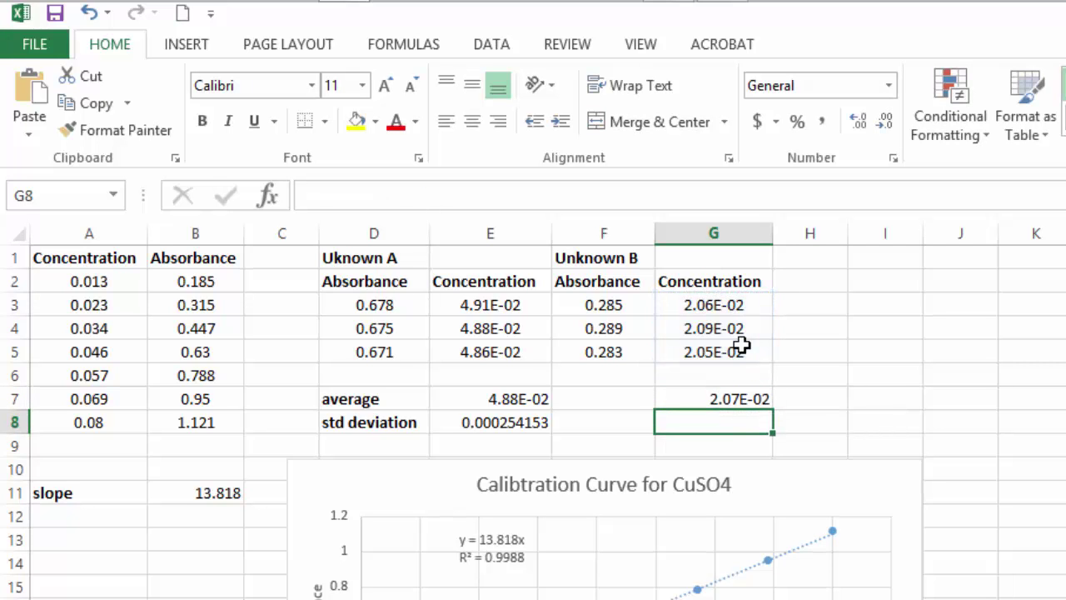
# Calculate Unknown B's standard deviation in G8 by applying the stdev function to G3:G5, following the formula in E8.
pyautogui.click(506, 422)
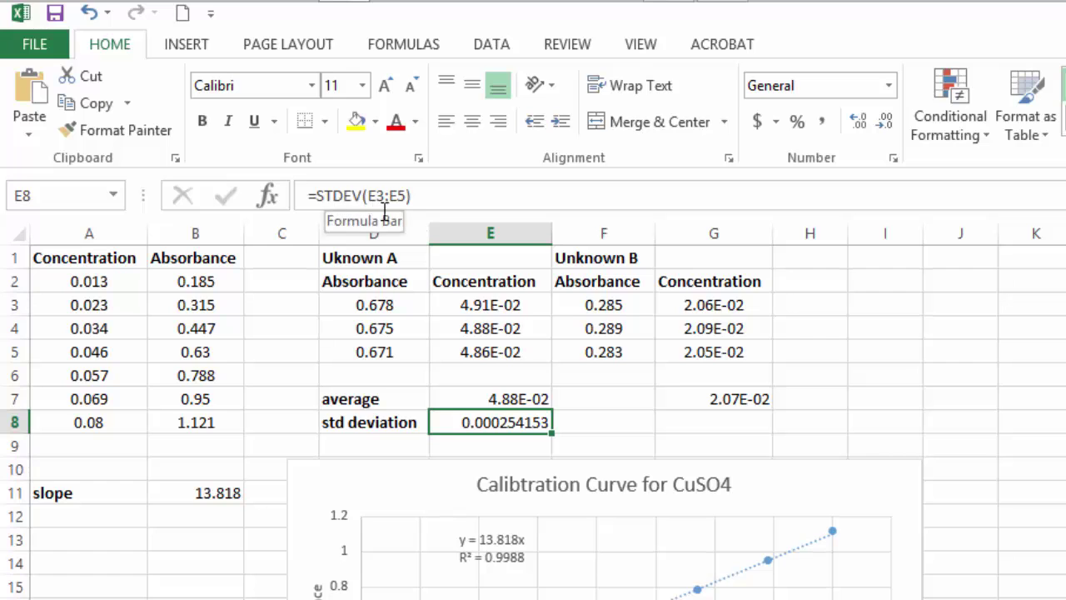
pyautogui.click(709, 421)
pyautogui.write('=')
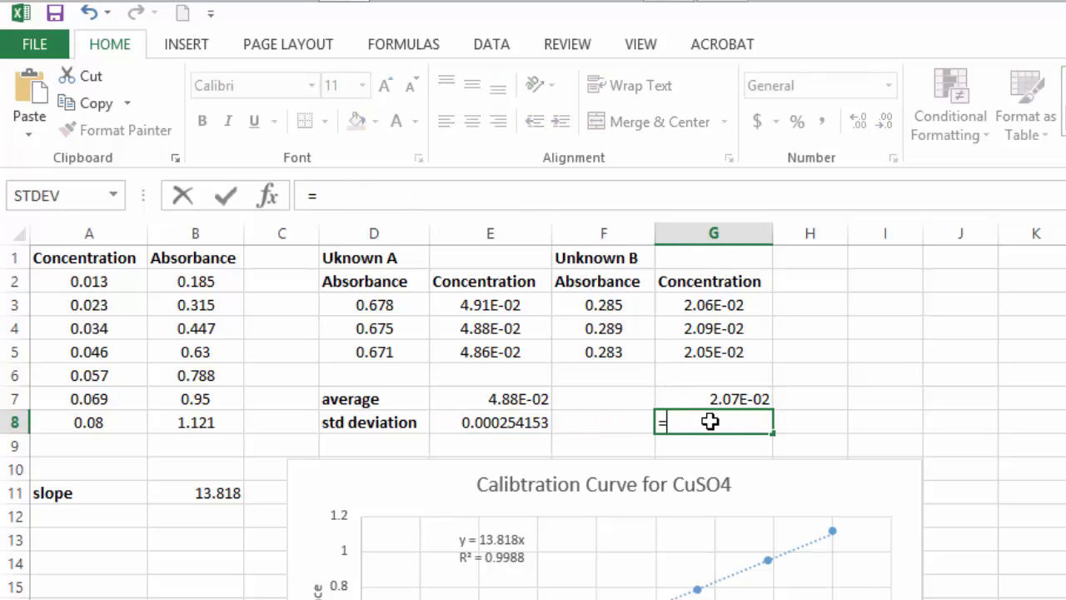
pyautogui.write('stdev(')
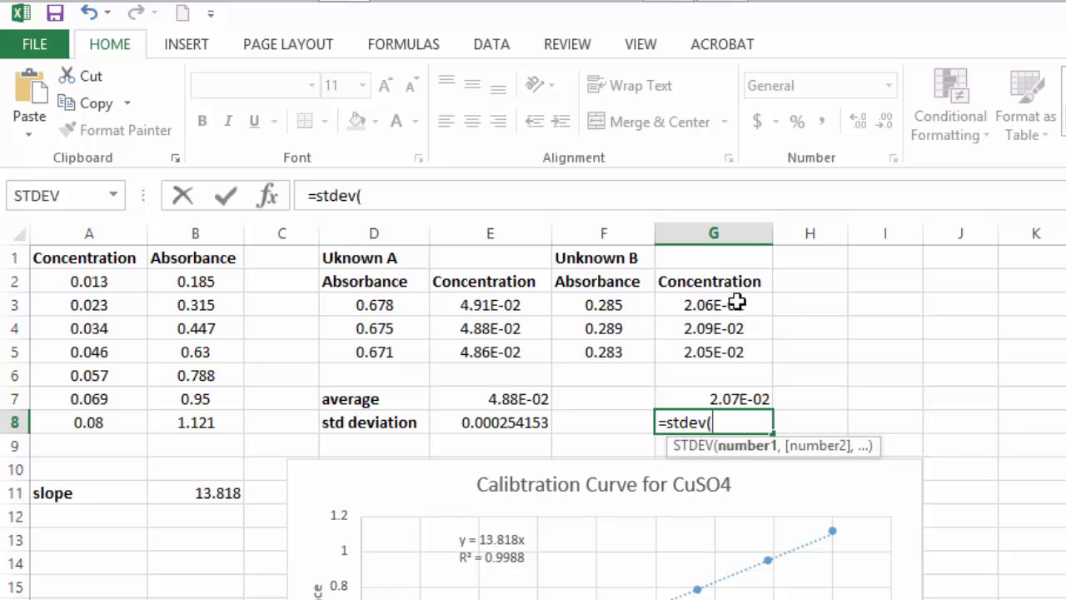
pyautogui.moveTo(738, 302); pyautogui.dragTo(741, 355)
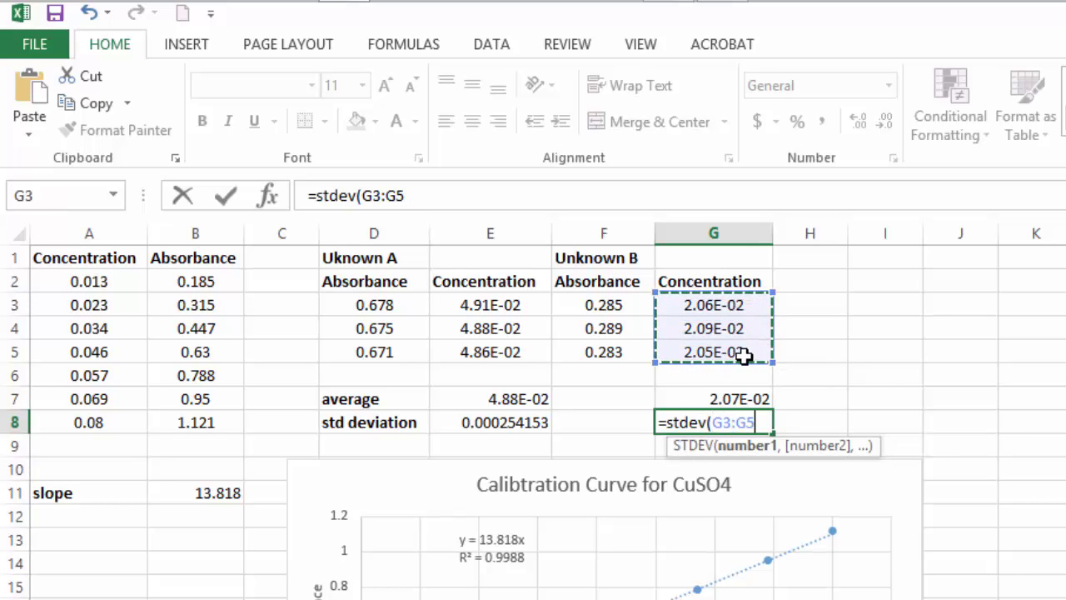
pyautogui.press('Return')
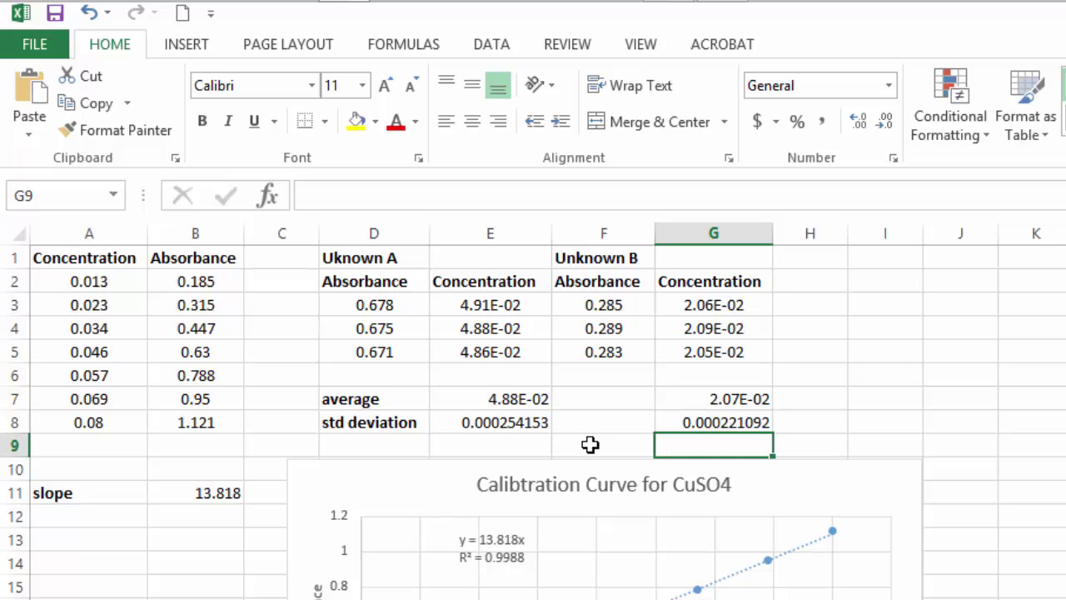
# Center the averages and standard deviations in E7:G8 horizontally and format E8:G8 as Scientific with 0 decimal places.
pyautogui.moveTo(524, 405); pyautogui.dragTo(715, 419)
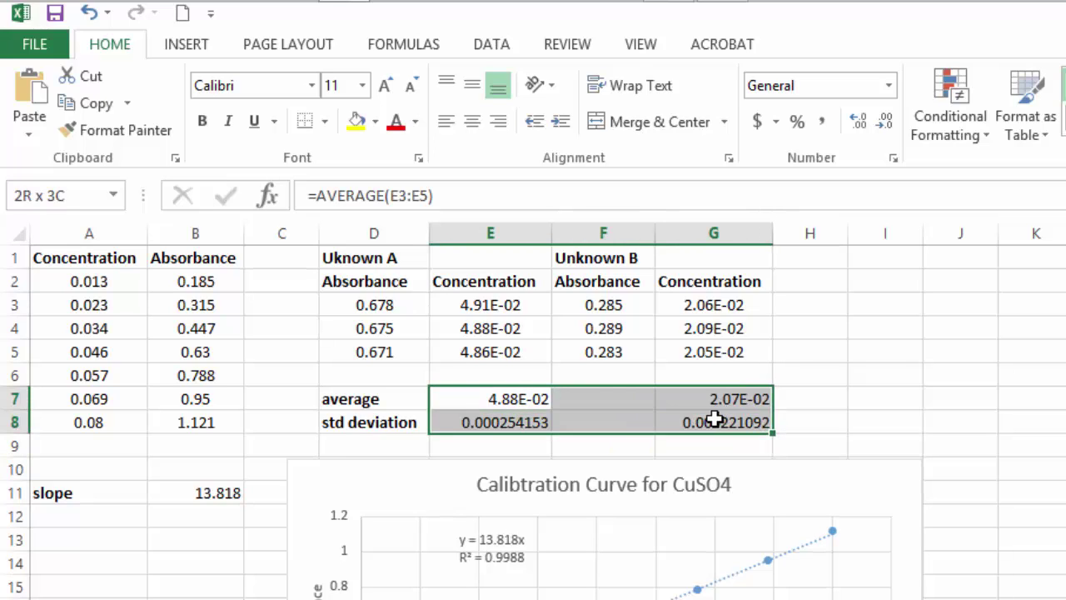
pyautogui.click(471, 121)
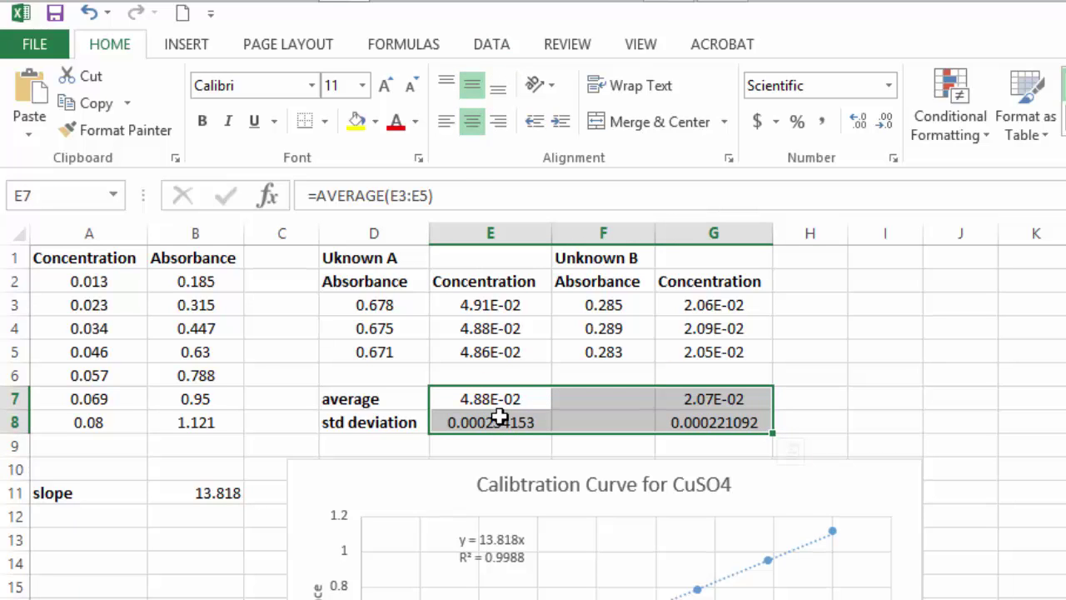
pyautogui.moveTo(499, 416); pyautogui.dragTo(691, 418)
pyautogui.rightClick(691, 419)
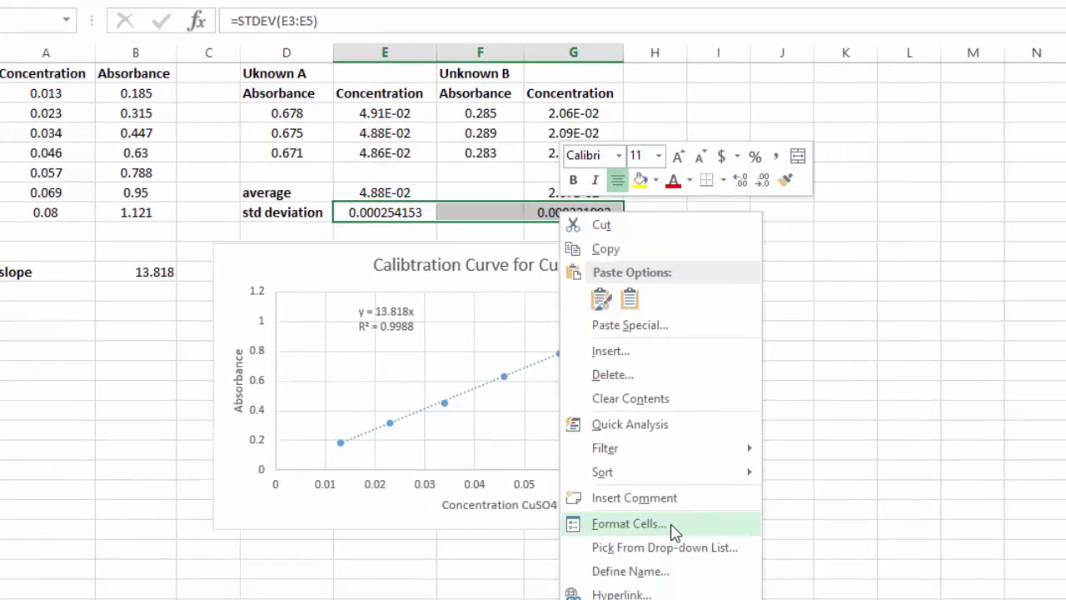
pyautogui.click(629, 523)
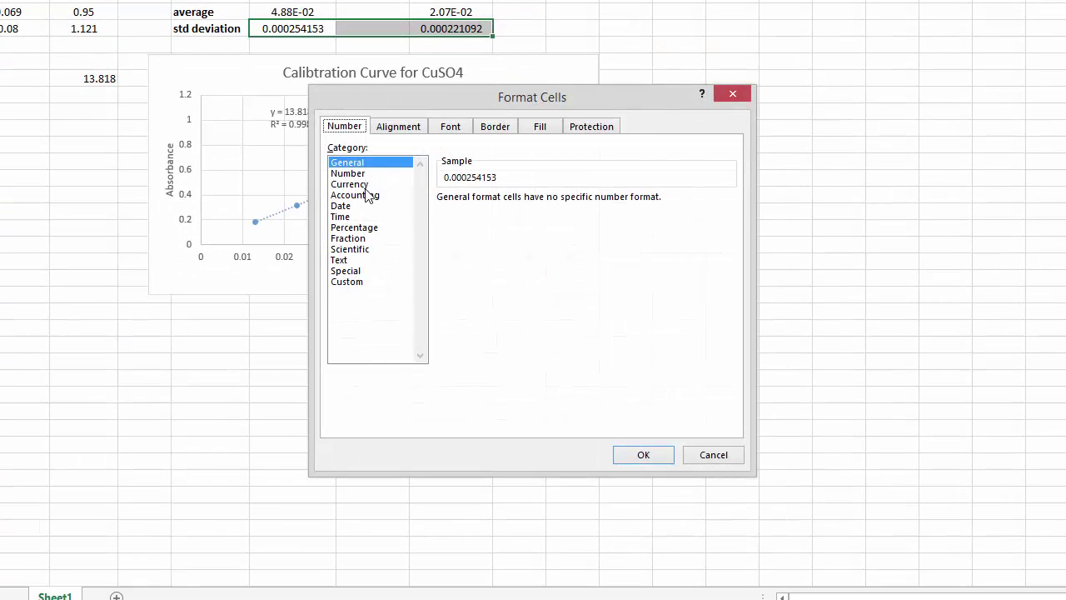
pyautogui.click(361, 250)
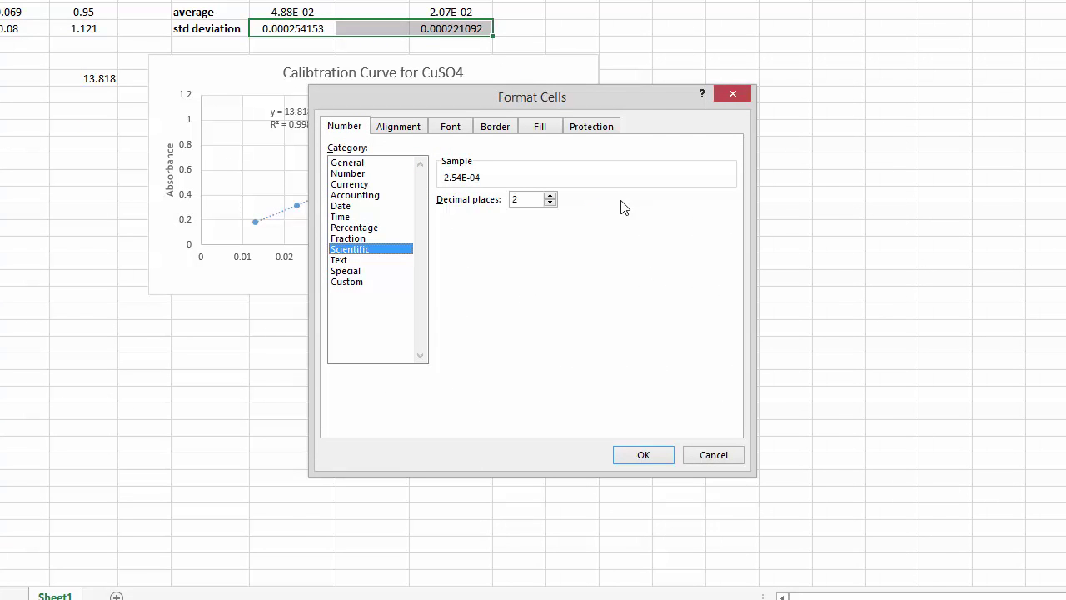
pyautogui.click(549, 202)
pyautogui.click(550, 203)
pyautogui.click(550, 196)
pyautogui.click(659, 457)
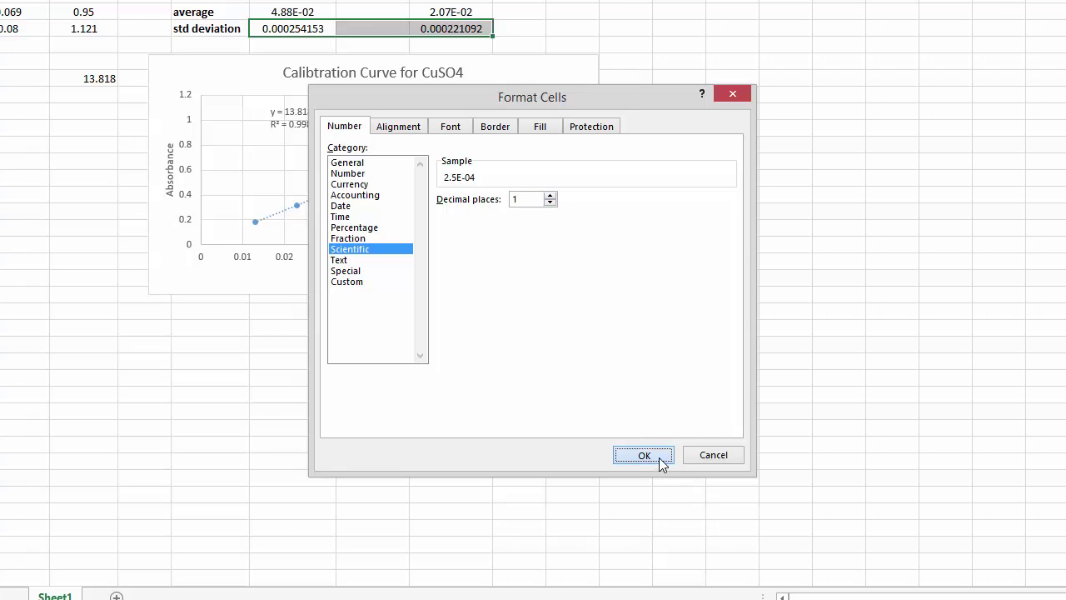
pyautogui.click(550, 202)
pyautogui.click(644, 453)
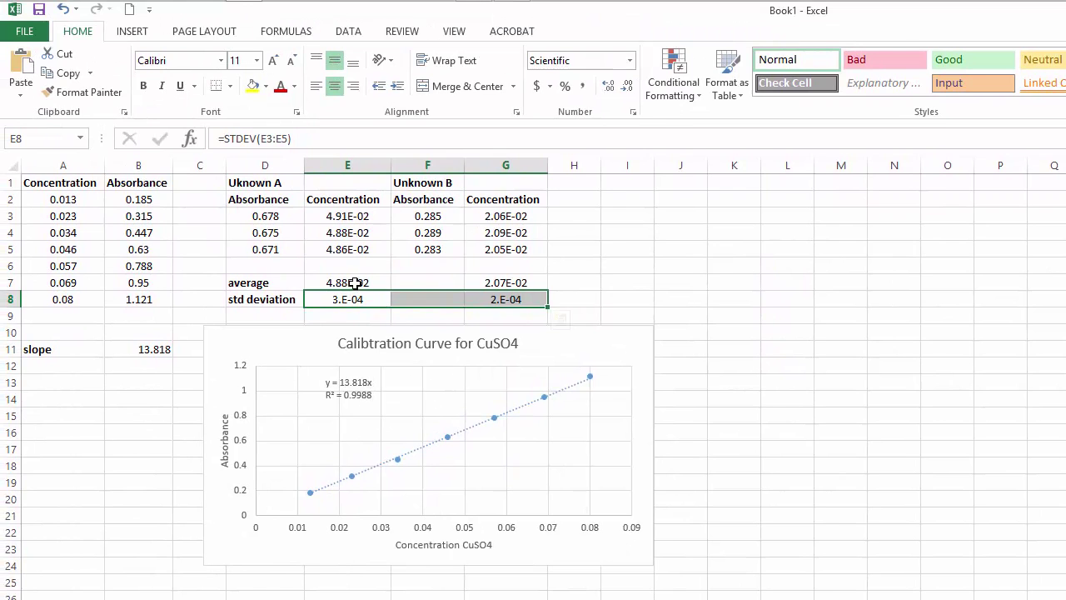
# Review the average and standard deviation of each unknown in E7:E8 and G7:G8.
pyautogui.click(355, 283)
pyautogui.click(357, 300)
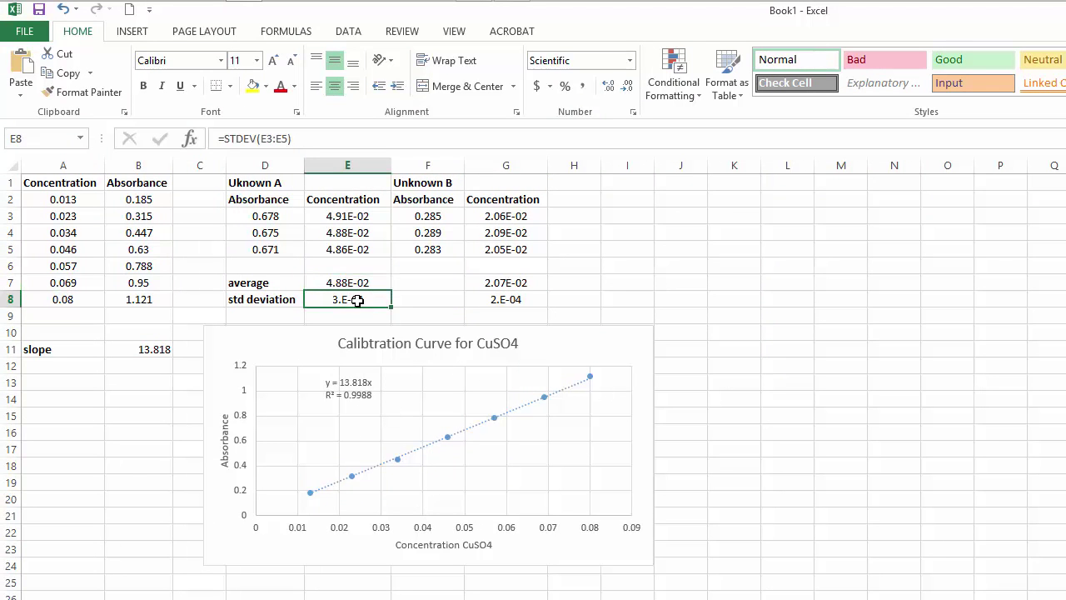
pyautogui.click(527, 281)
pyautogui.click(535, 299)
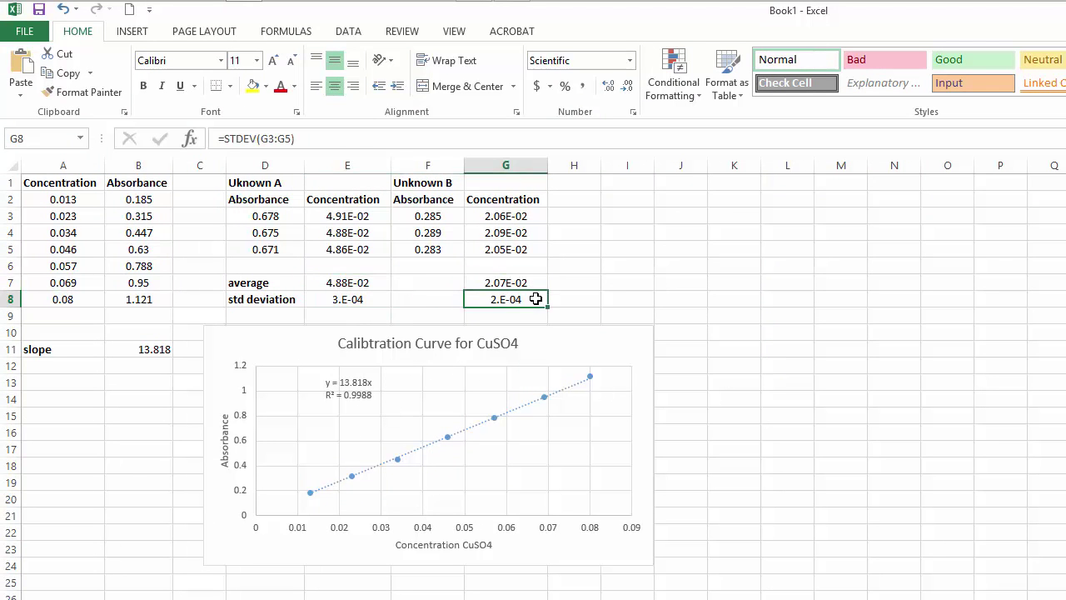
pyautogui.click(339, 284)
pyautogui.click(343, 297)
pyautogui.click(499, 280)
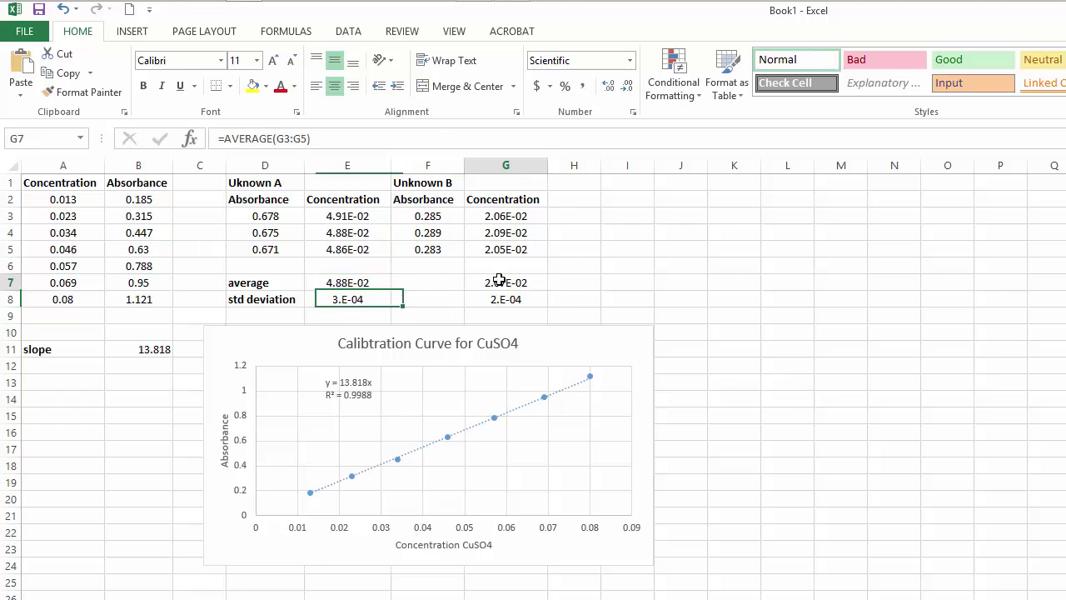
pyautogui.click(523, 305)
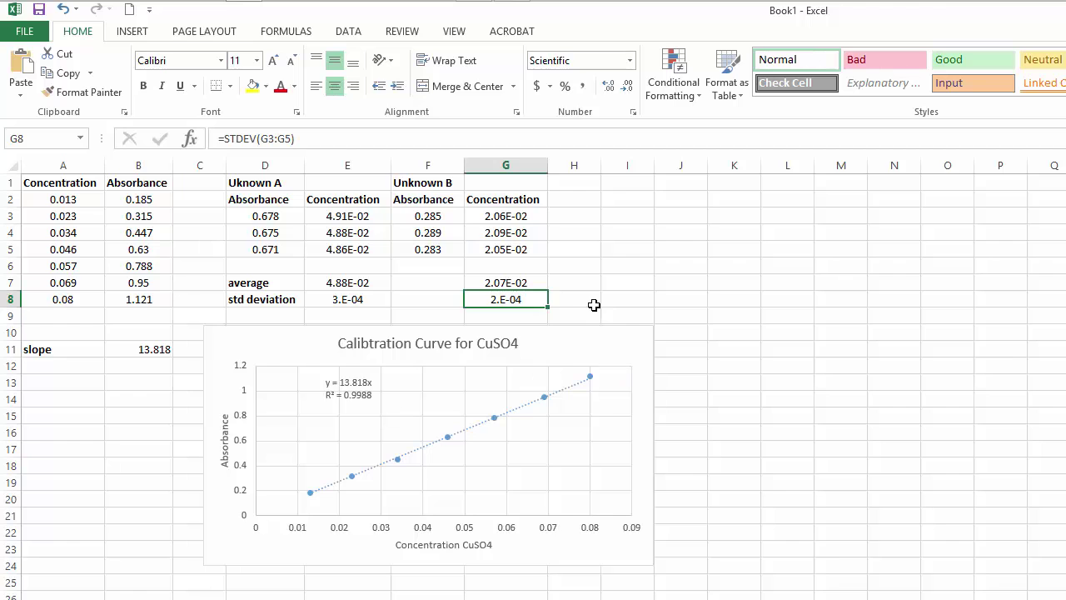
pyautogui.click(345, 283)
pyautogui.click(481, 283)
pyautogui.click(337, 302)
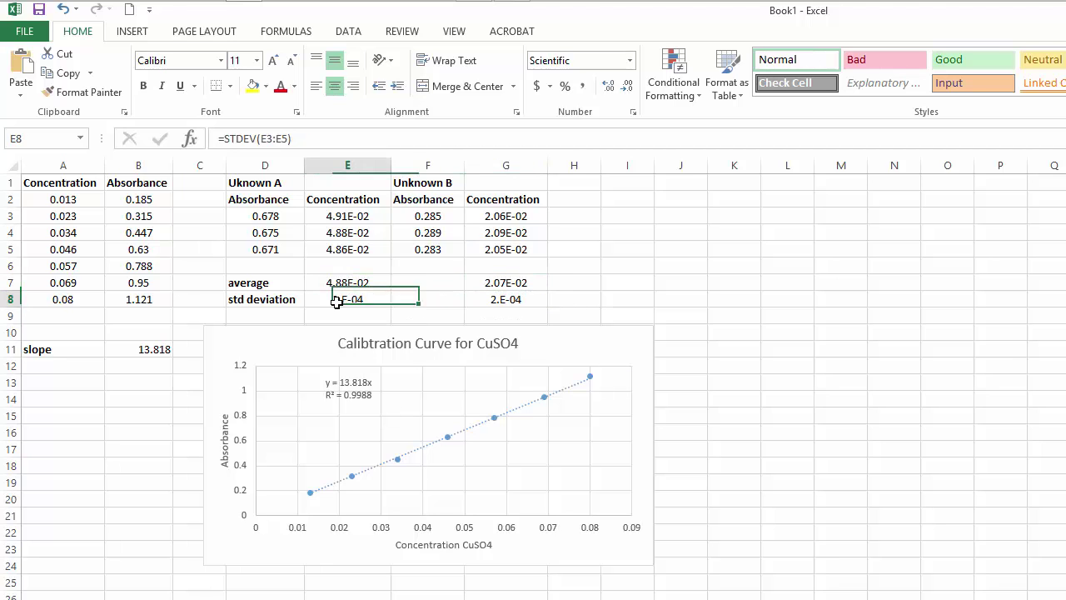
# Compare the standard deviations in E8 and G8 with the averages and the replicate concentrations in E3:E5 and G3:G5.
pyautogui.click(506, 299)
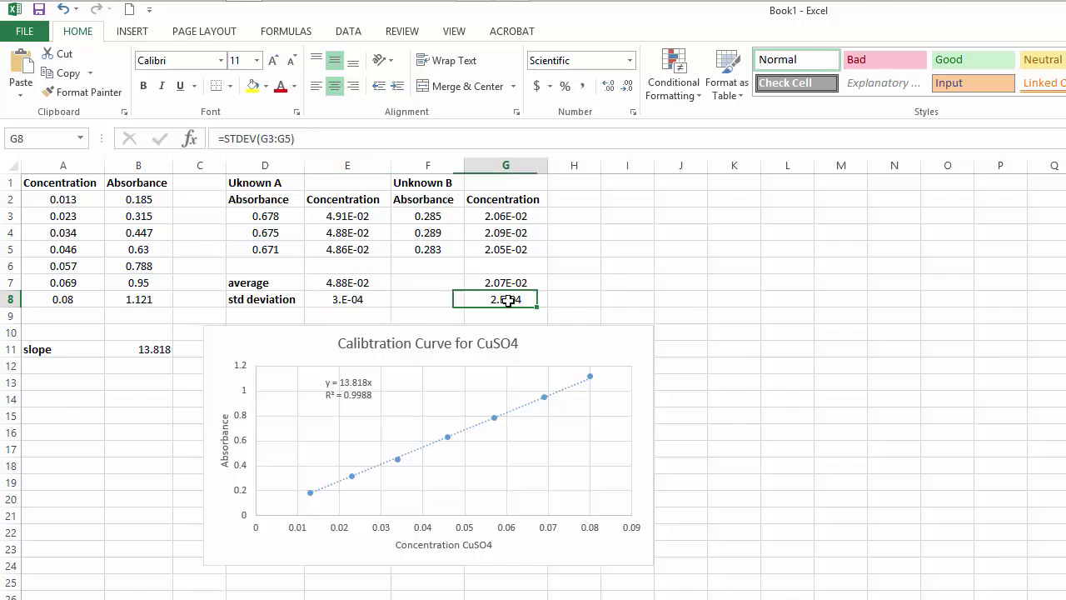
pyautogui.click(355, 301)
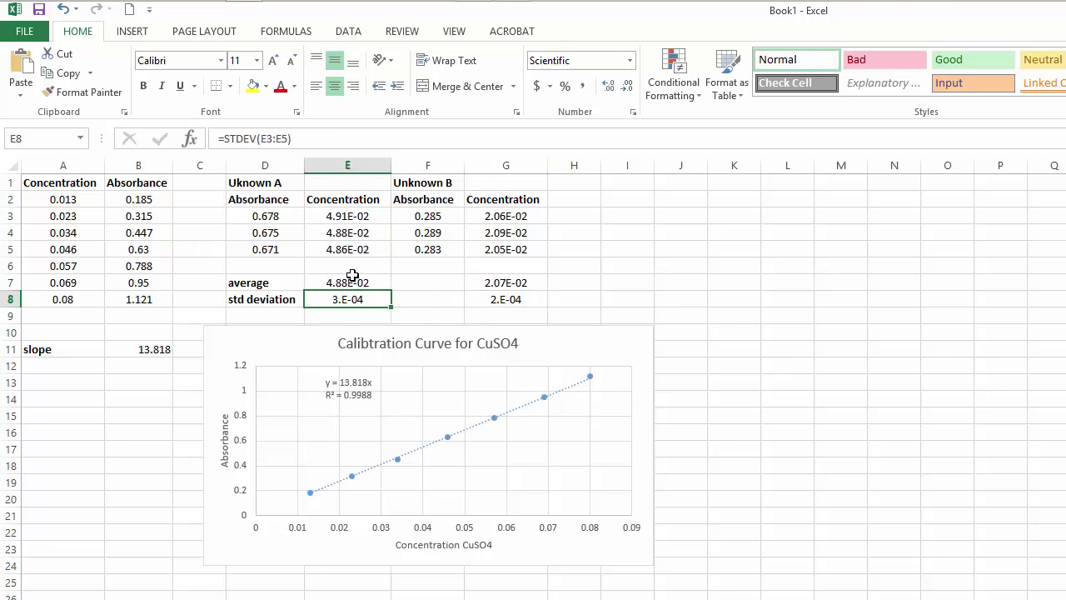
pyautogui.click(352, 267)
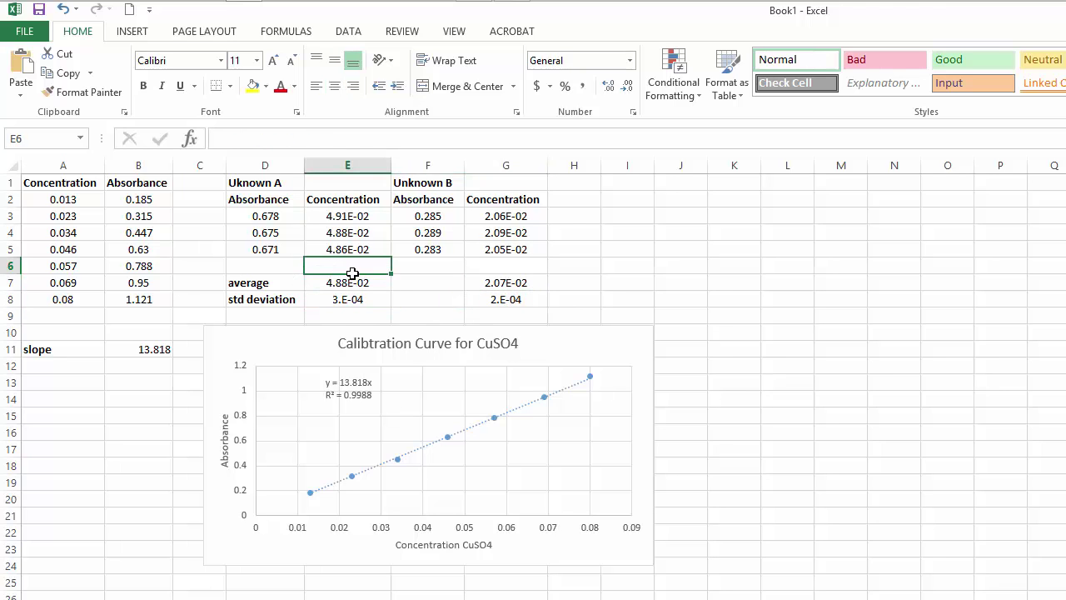
pyautogui.click(356, 283)
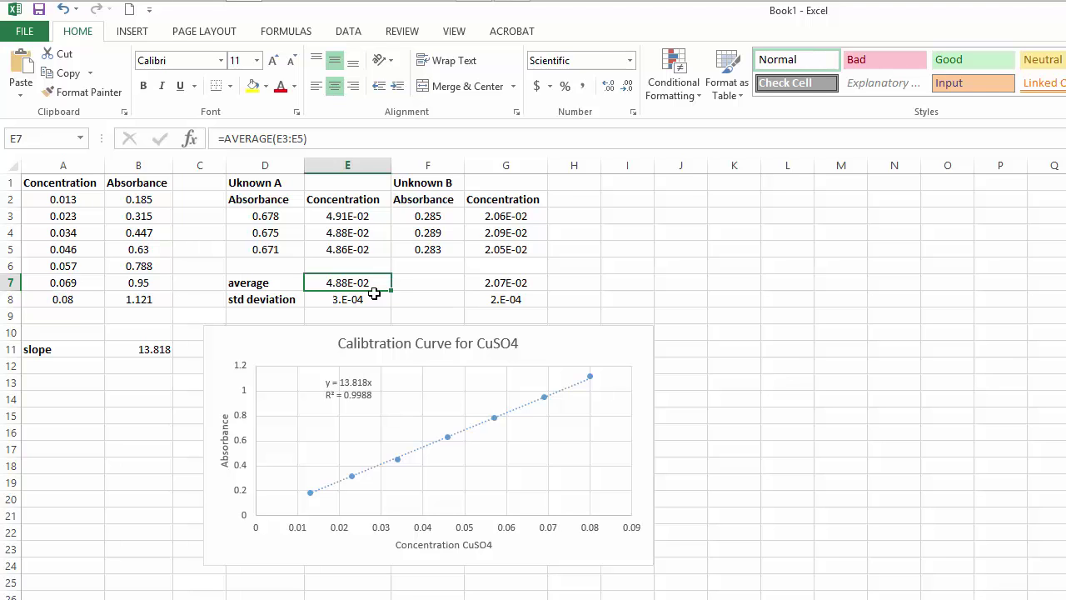
pyautogui.click(359, 301)
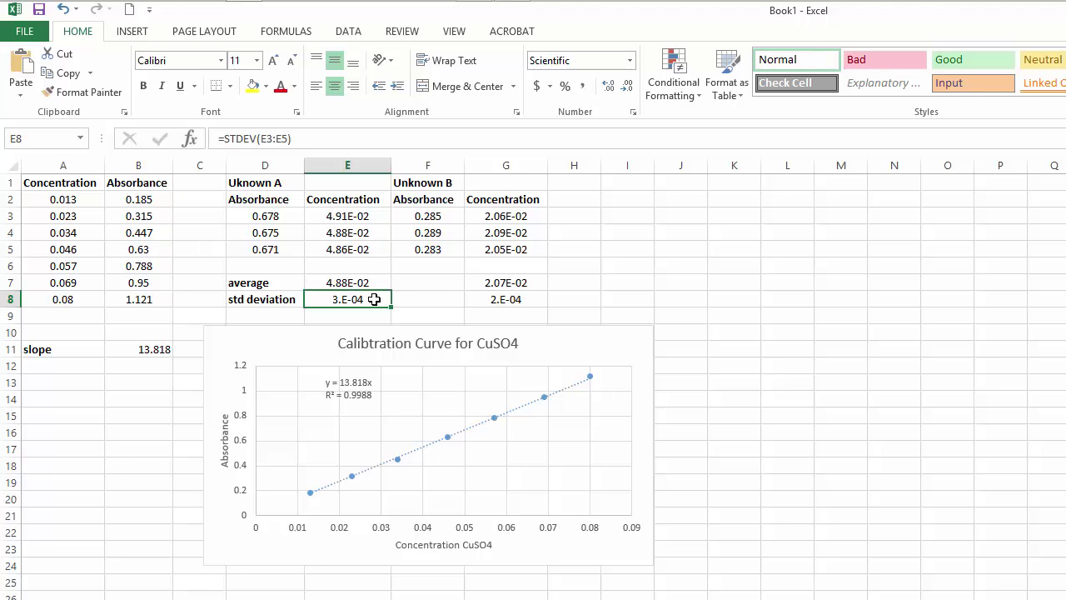
pyautogui.click(370, 214)
pyautogui.click(372, 233)
pyautogui.click(374, 252)
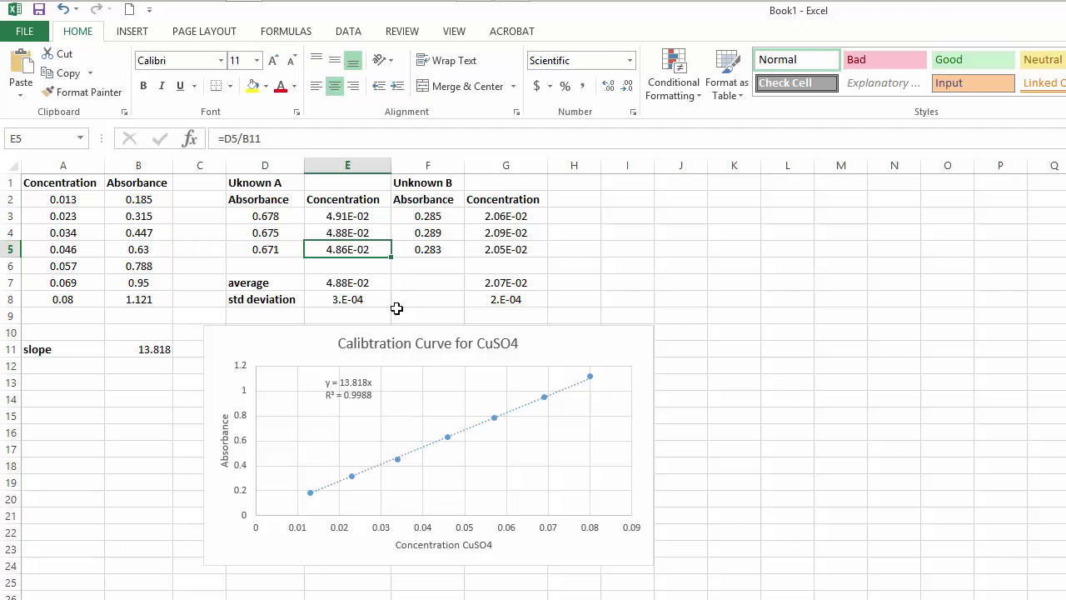
pyautogui.click(354, 302)
pyautogui.moveTo(376, 214); pyautogui.dragTo(383, 252)
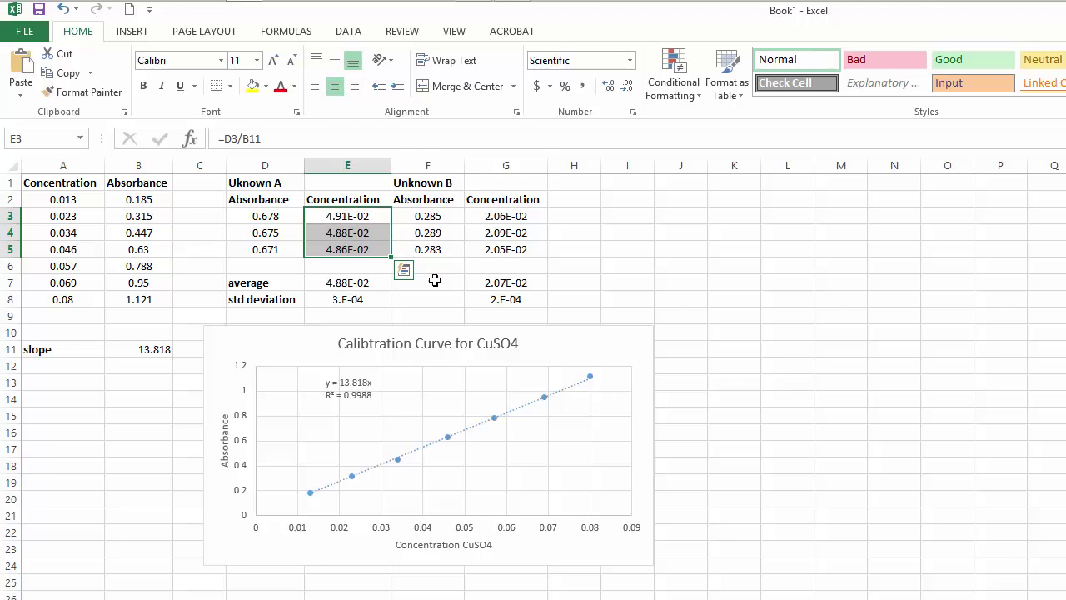
pyautogui.click(510, 302)
pyautogui.moveTo(517, 217); pyautogui.dragTo(516, 255)
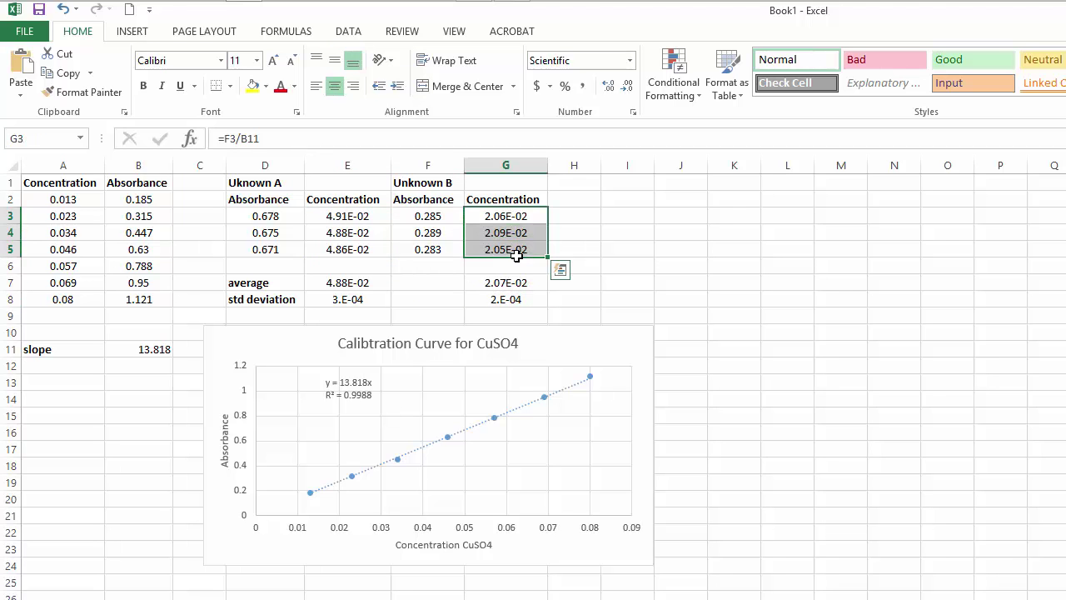
pyautogui.click(495, 300)
pyautogui.click(327, 297)
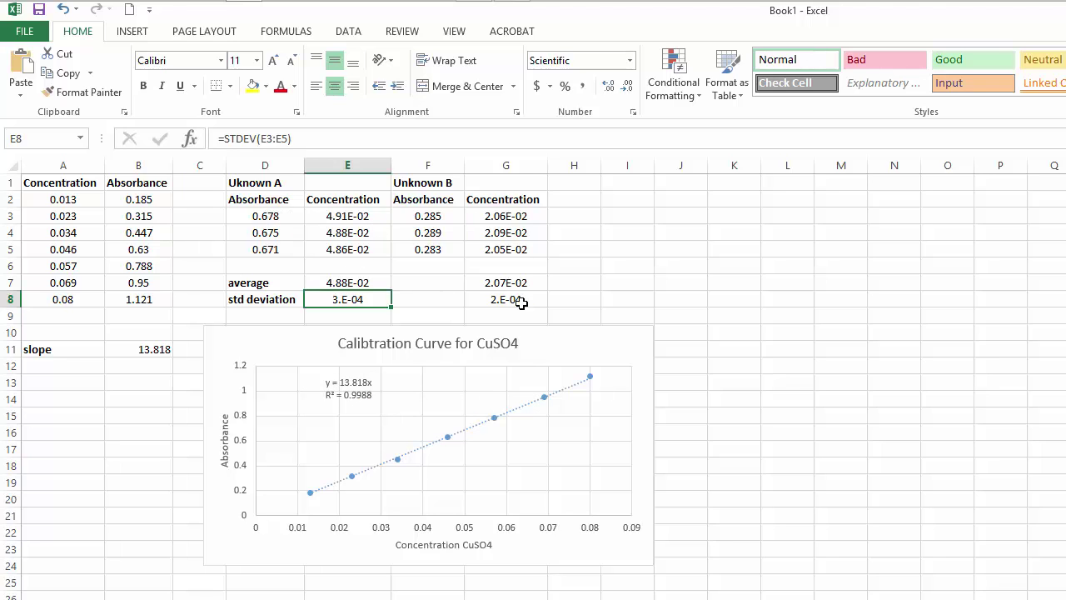
# Move the CuSO4 calibration chart up just below the results and enlarge it to span about C9 to J29.
pyautogui.moveTo(600, 340); pyautogui.dragTo(578, 324)
pyautogui.moveTo(633, 555); pyautogui.dragTo(700, 598)
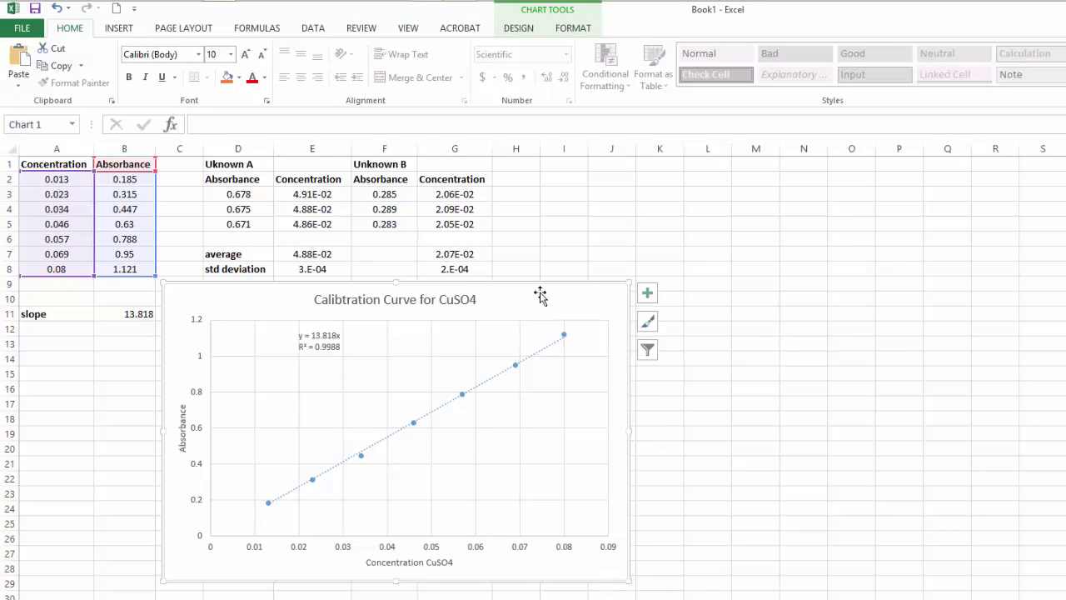
pyautogui.click(532, 245)
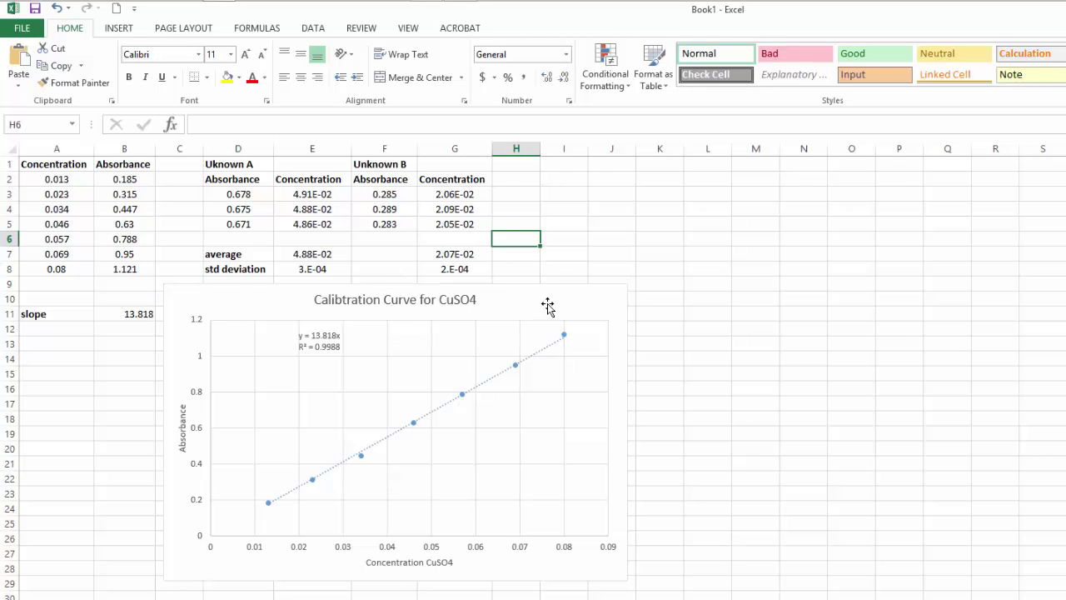
pyautogui.click(547, 306)
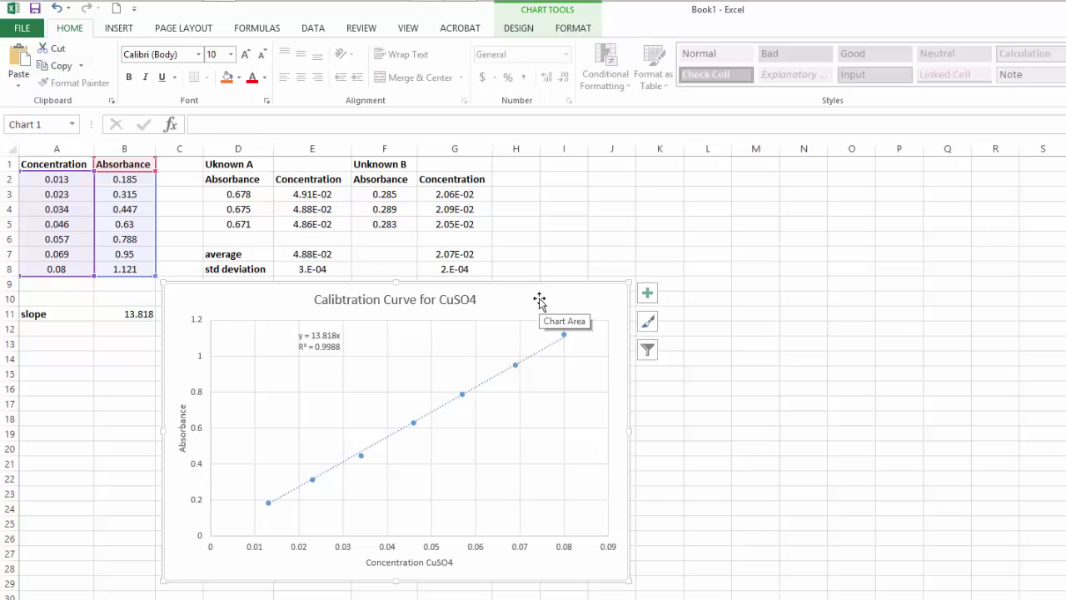
pyautogui.click(551, 260)
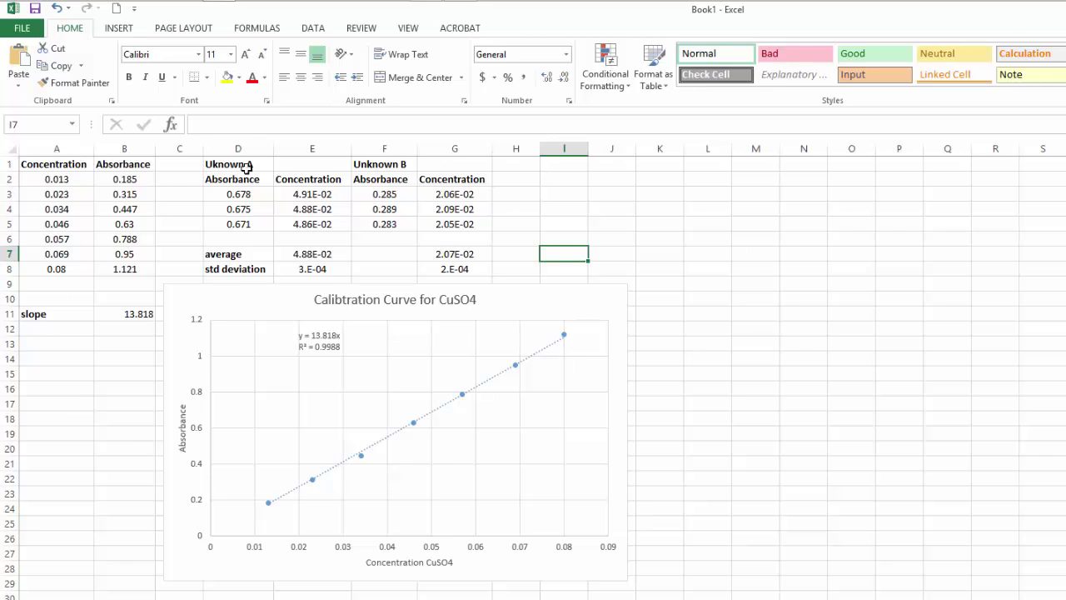
pyautogui.click(528, 180)
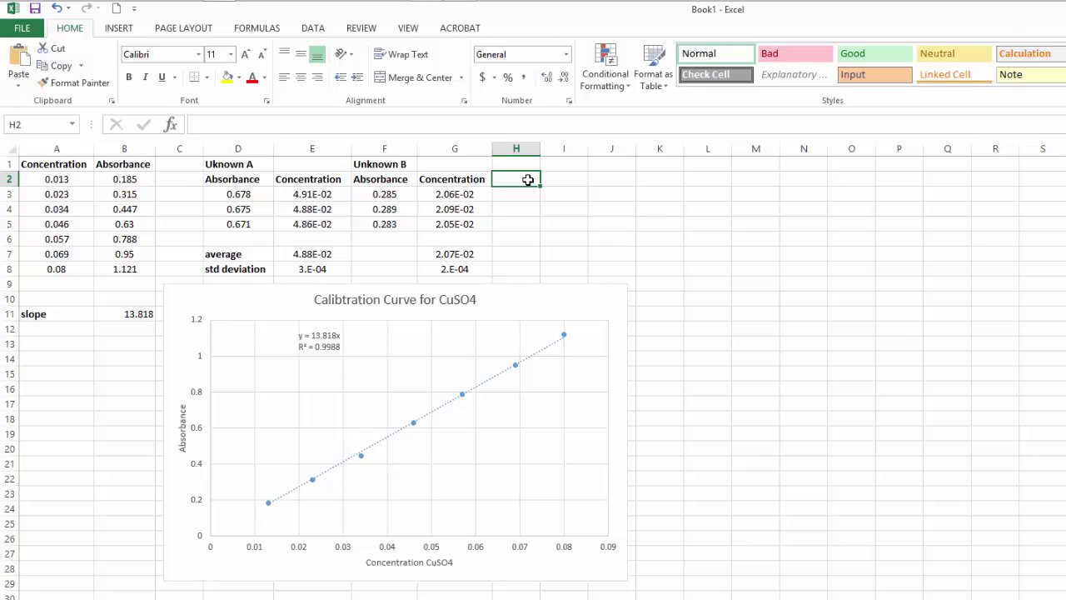